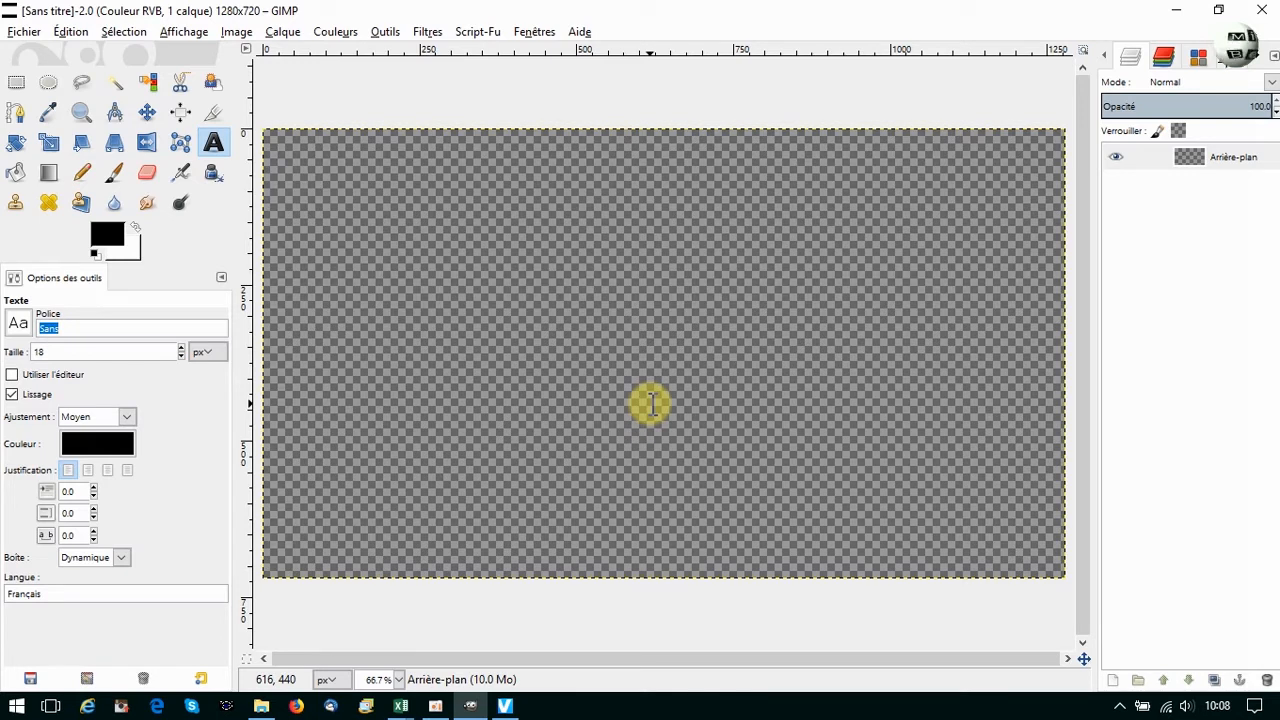
Step: Set the Text tool to the Lucida Handwriting Italic font at 150 px with white (ffffff) as the text colour
type("u")
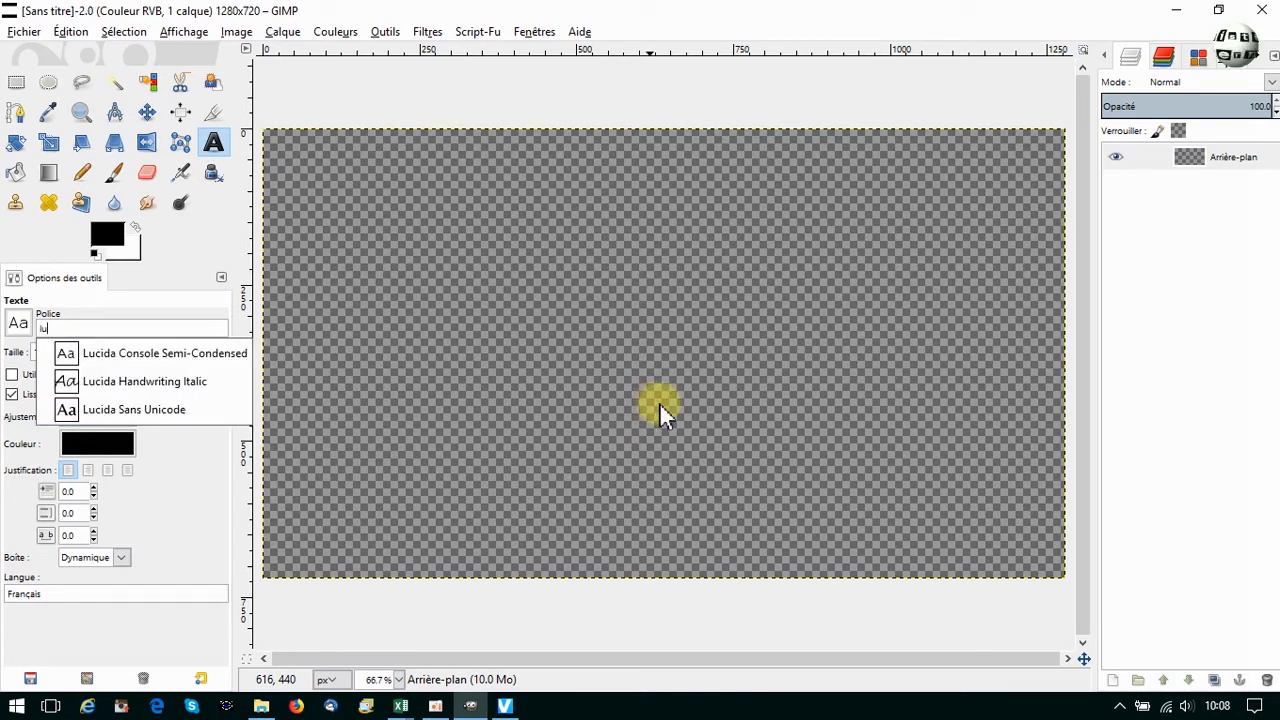
left_click(150, 386)
key("Tab")
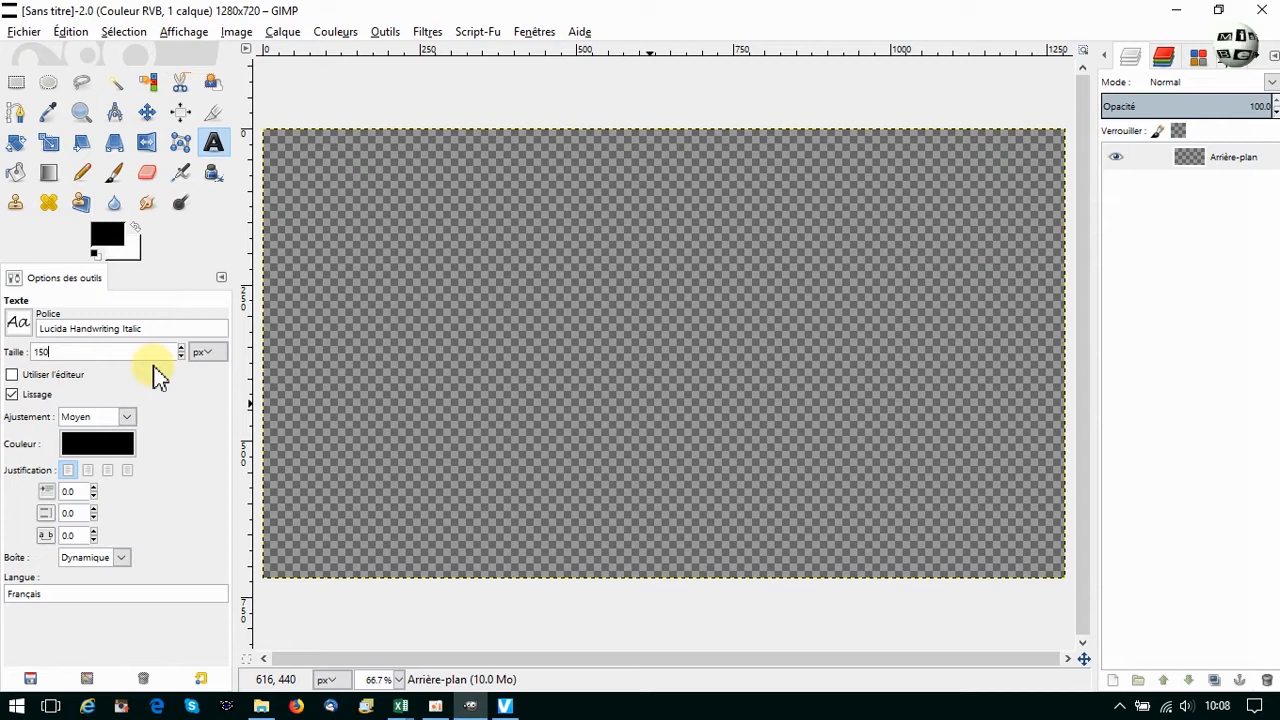
left_click(97, 443)
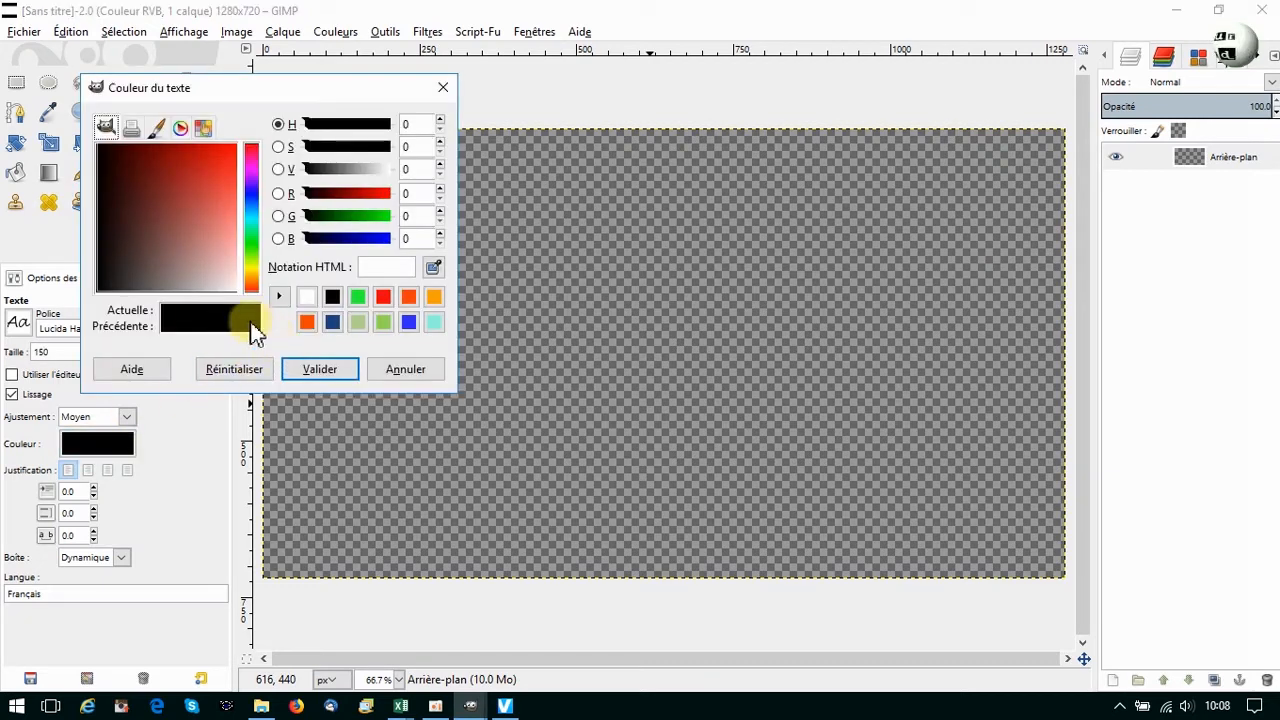
left_click(305, 298)
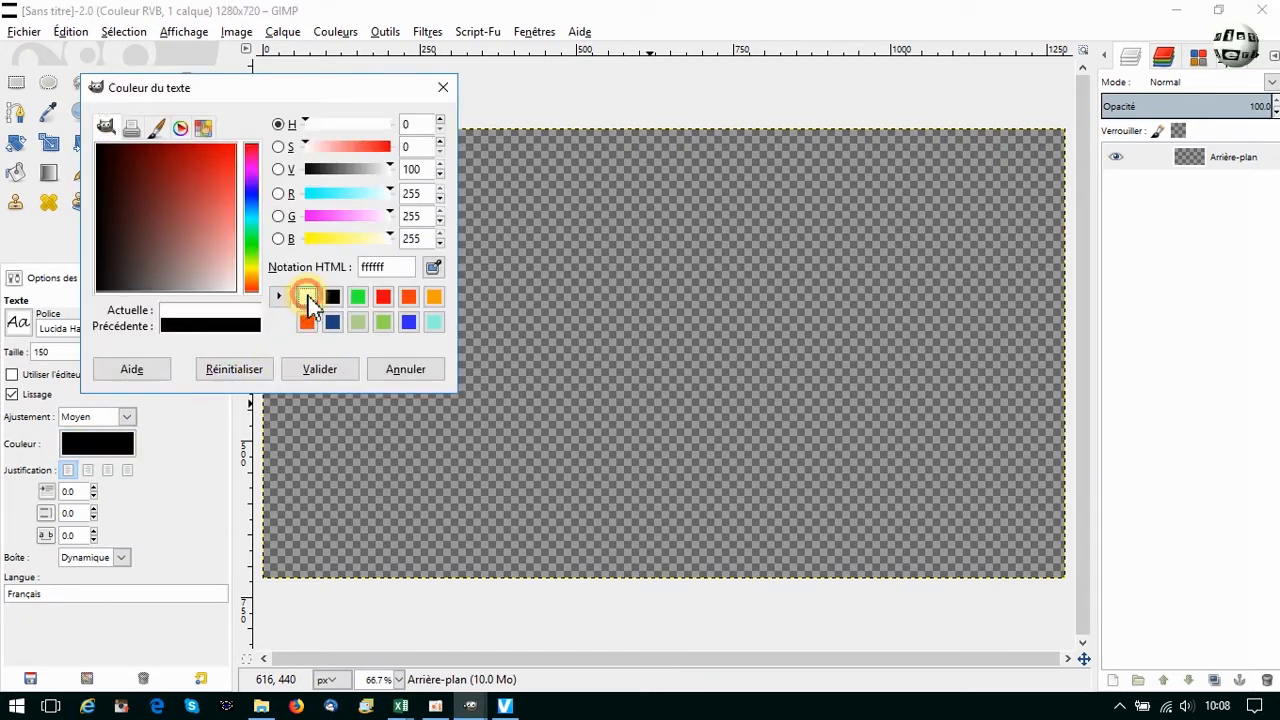
left_click(326, 370)
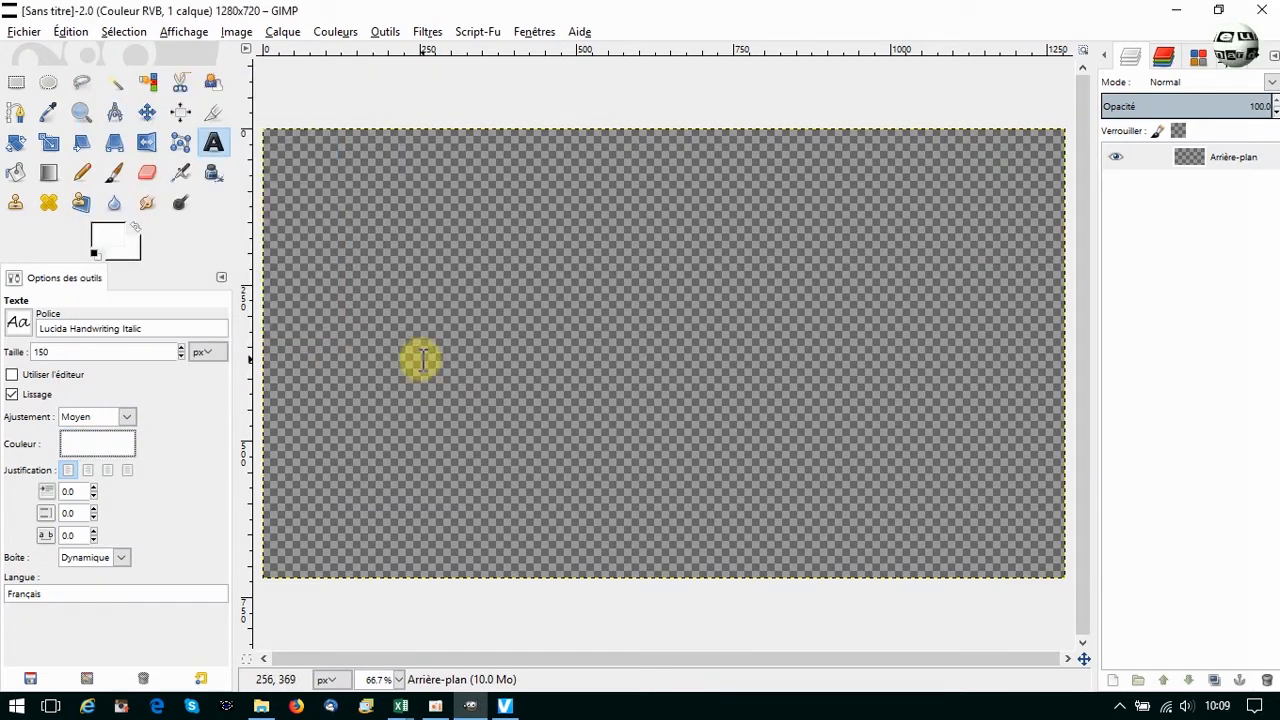
Step: Add the text "Texte animé" starting near the left edge in the lower half of the canvas
left_click(292, 389)
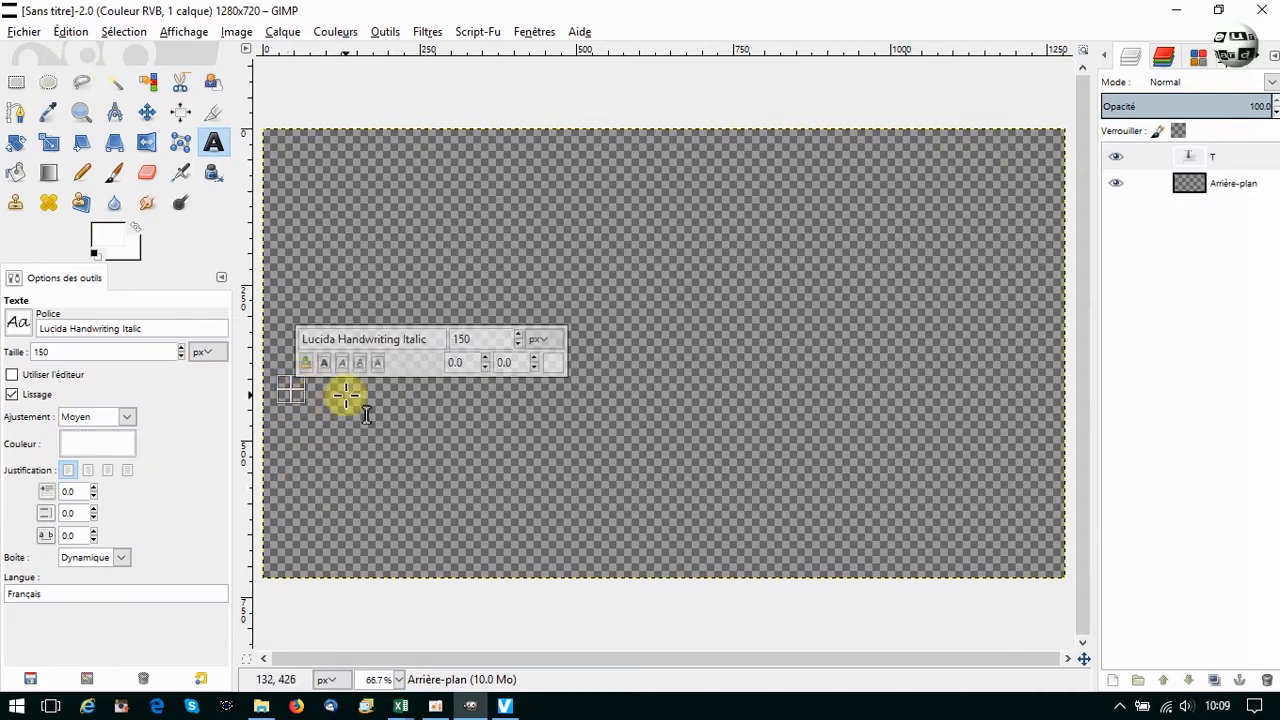
type("Texte a")
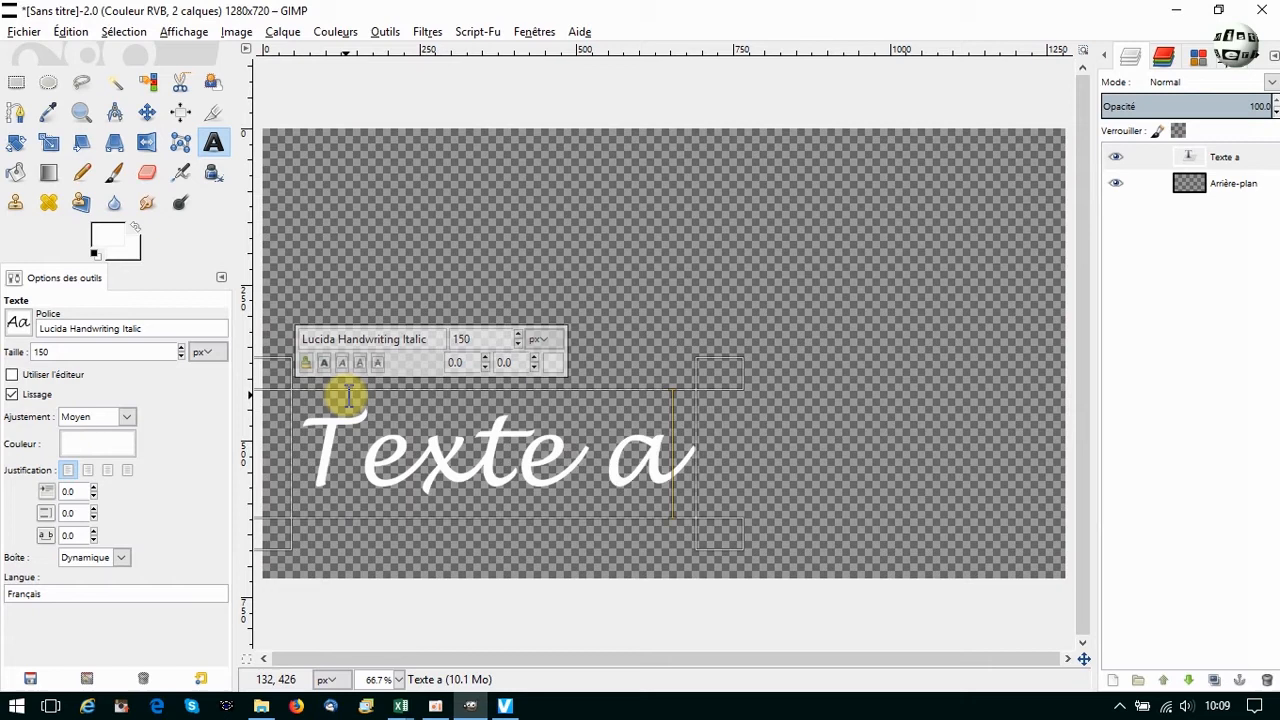
type("nimé")
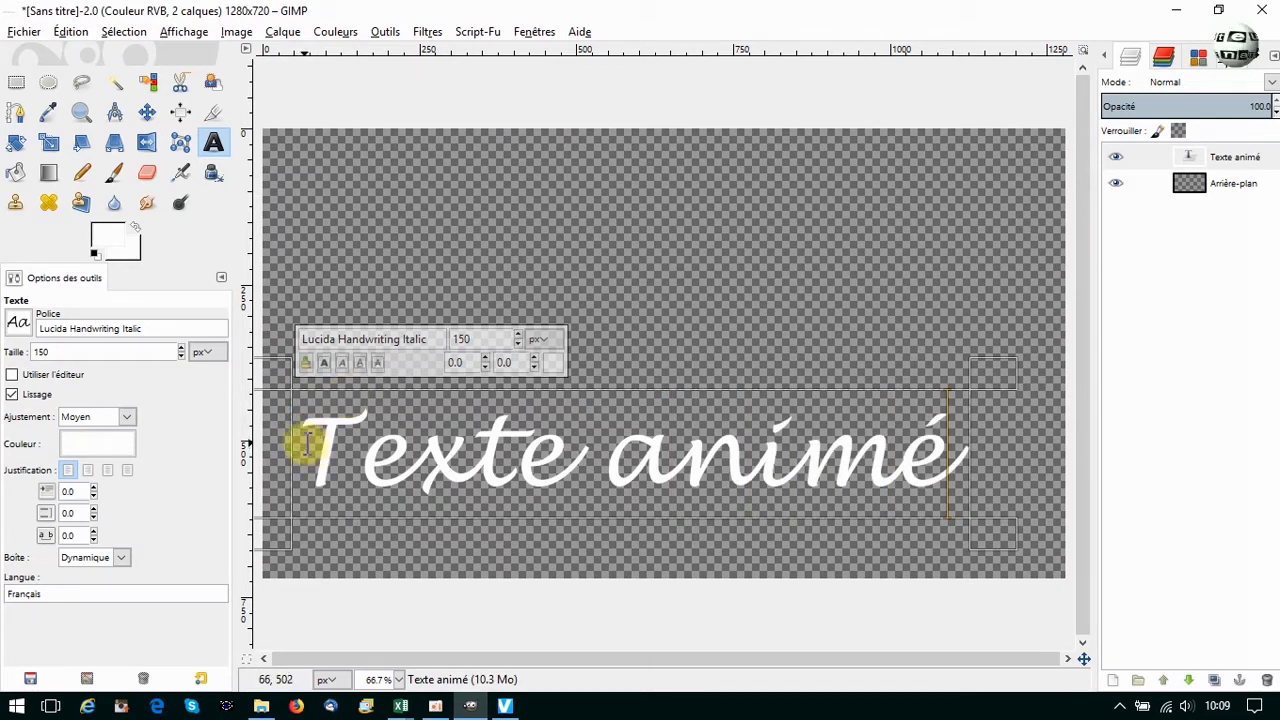
Step: Apply a drop shadow to the whole text with X and Y offsets of 6, blur radius 0 and full opacity
left_click_drag(306, 431, 1014, 437)
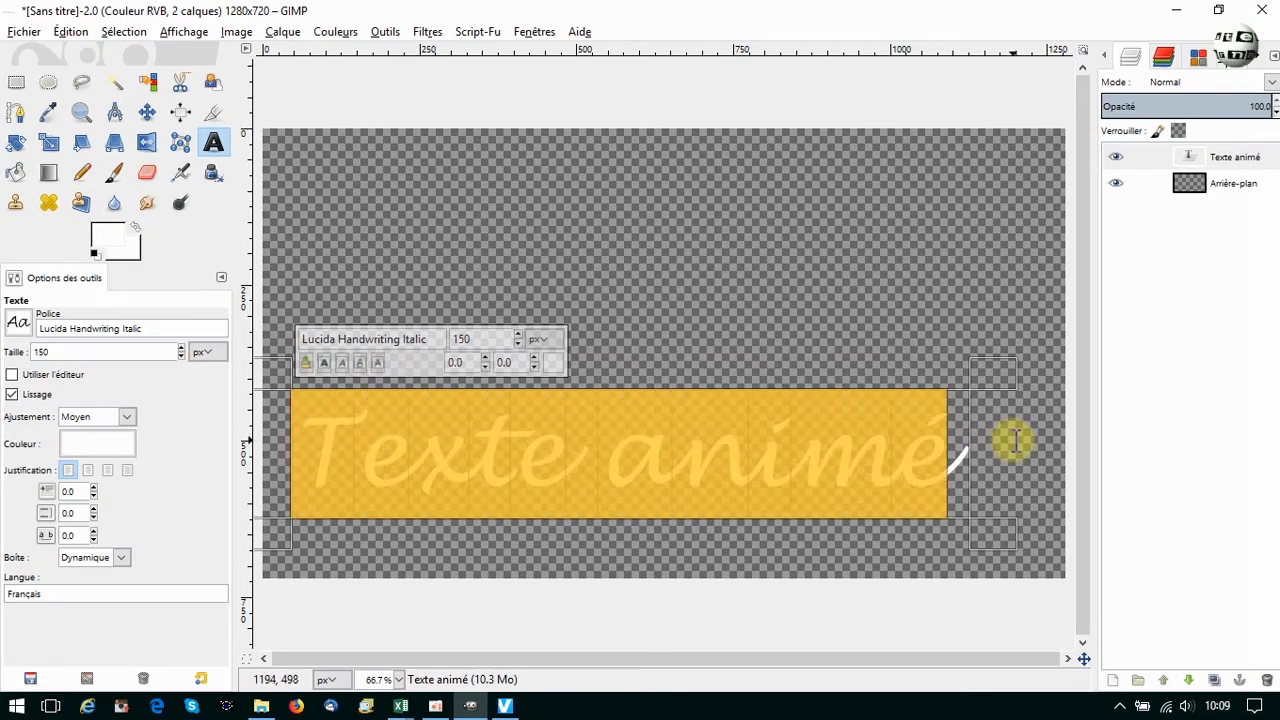
left_click(426, 33)
mouse_move(470, 176)
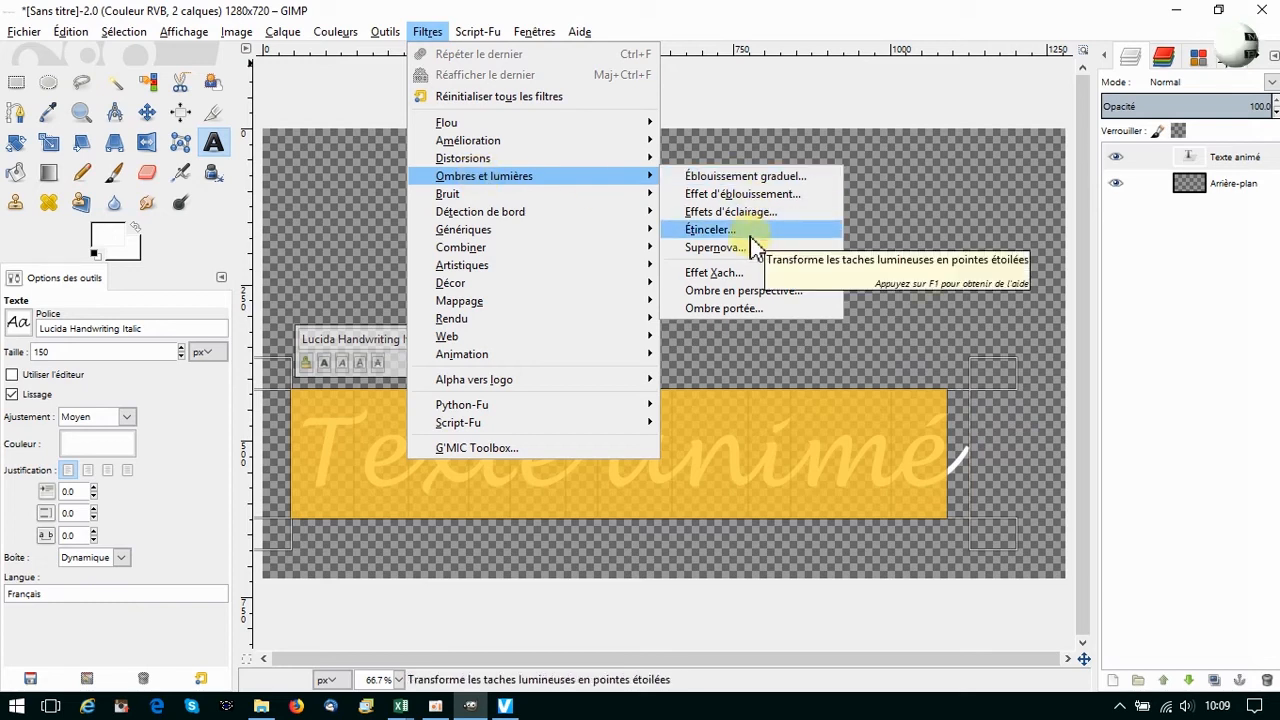
left_click(716, 308)
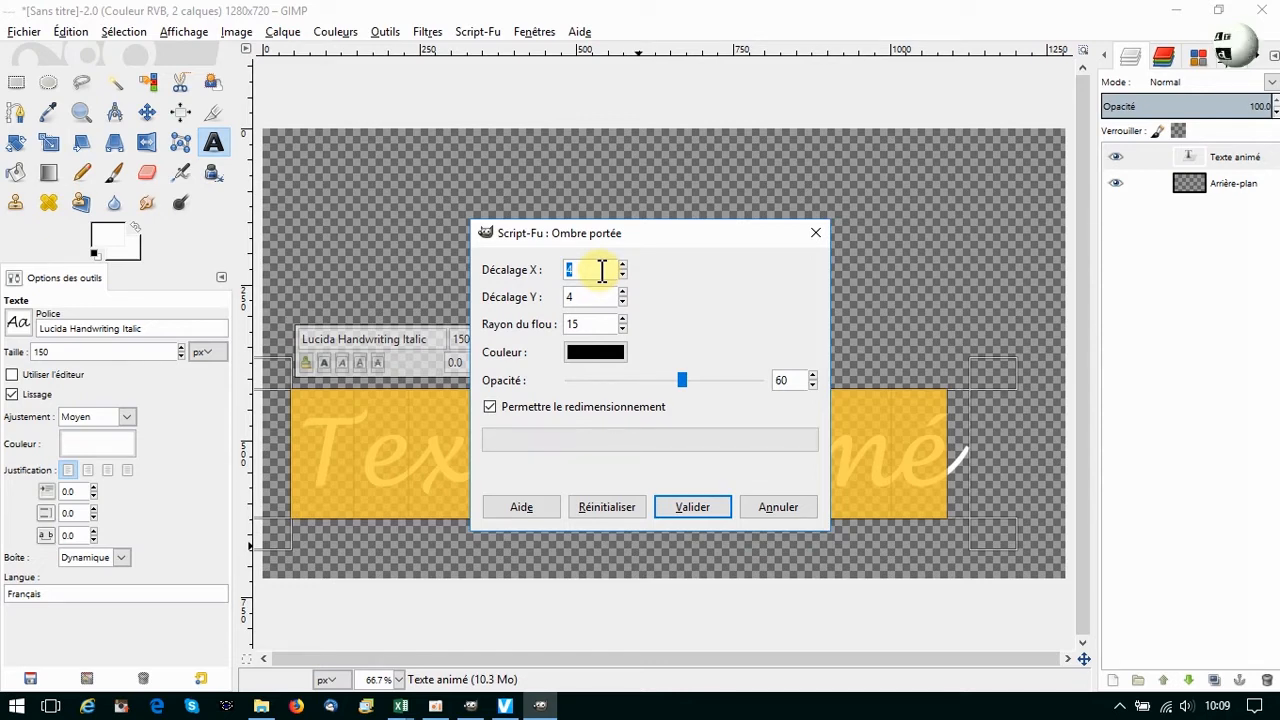
double_click(575, 296)
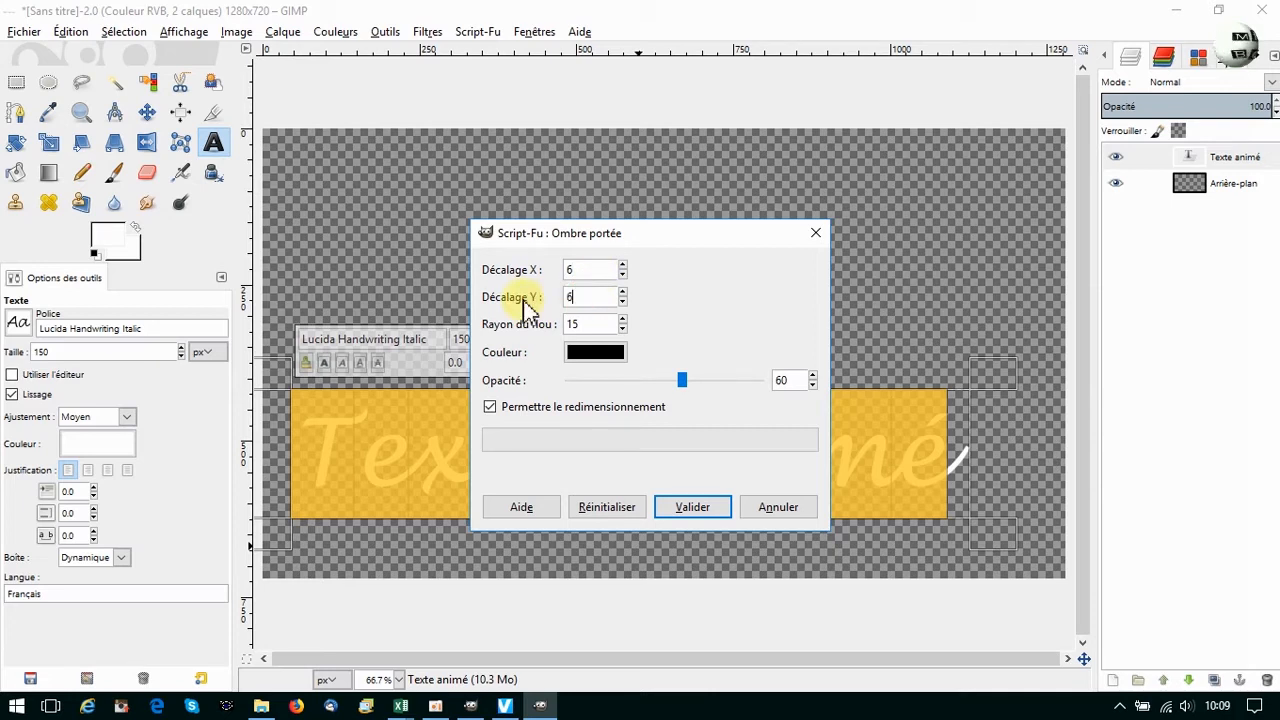
double_click(587, 322)
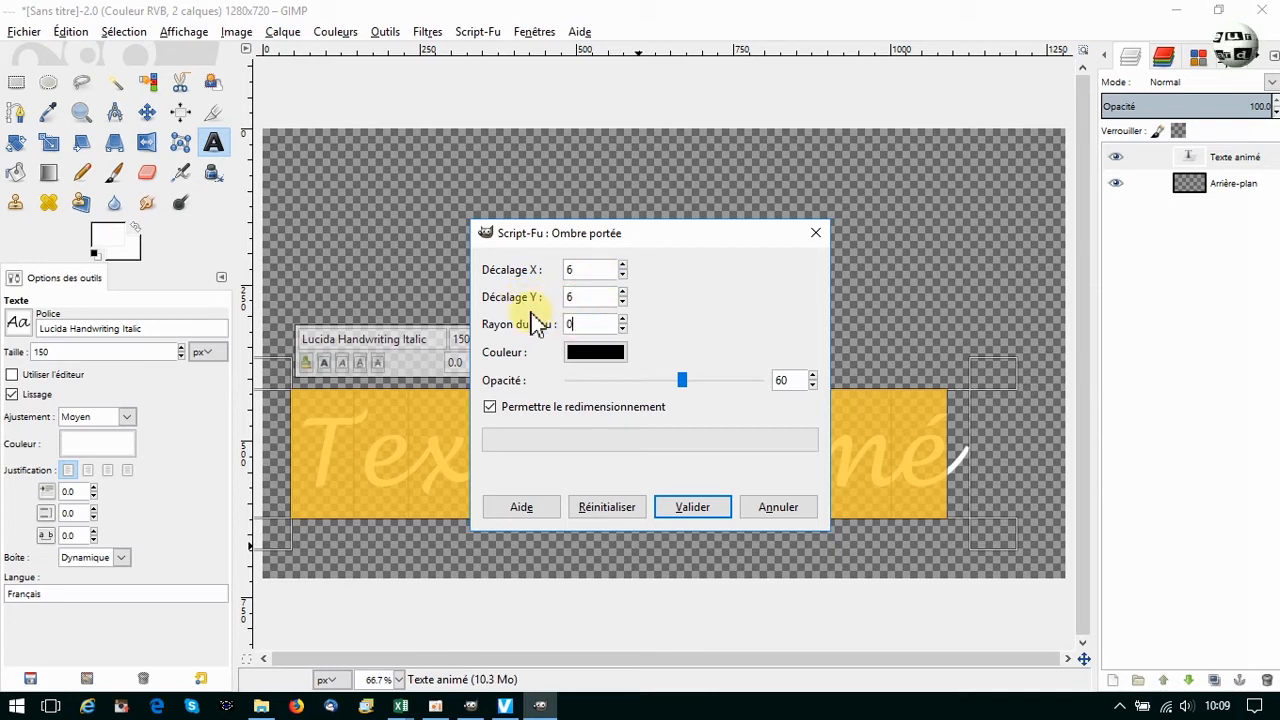
left_click_drag(683, 380, 805, 390)
left_click(690, 508)
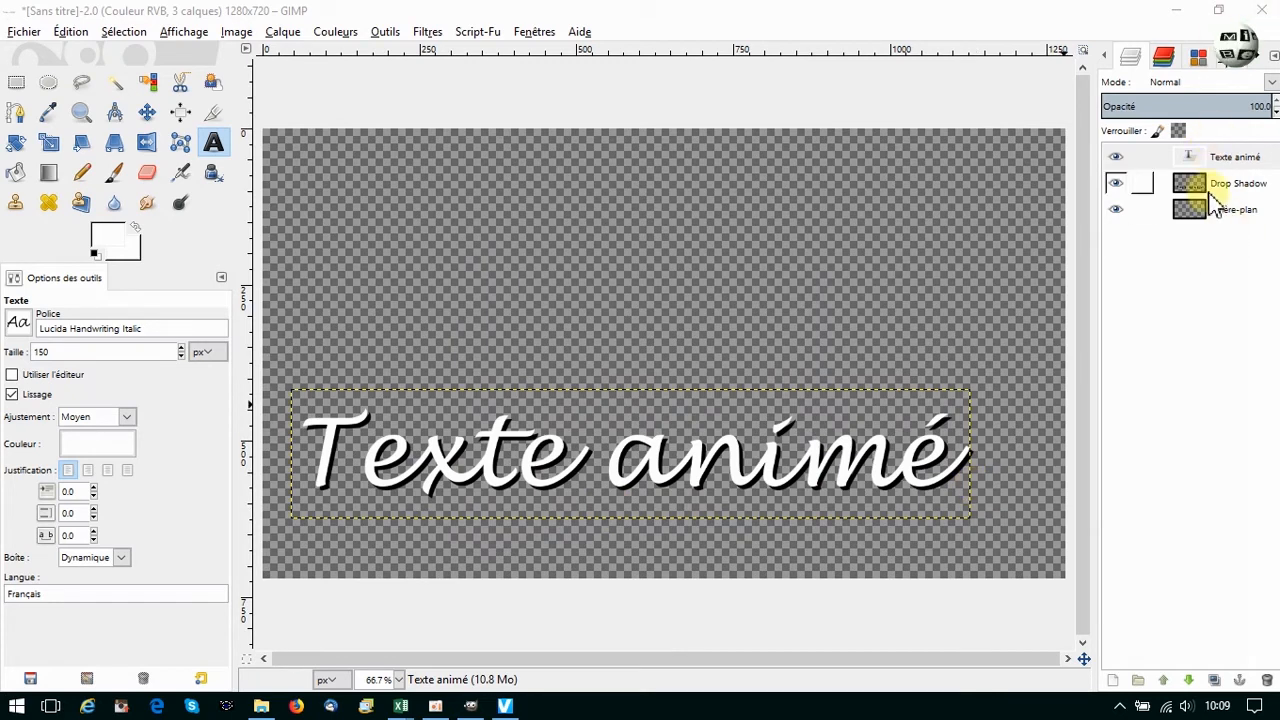
Step: Merge the text layer down into its drop shadow, and merge the result down into the Arrière-plan layer
right_click(1167, 160)
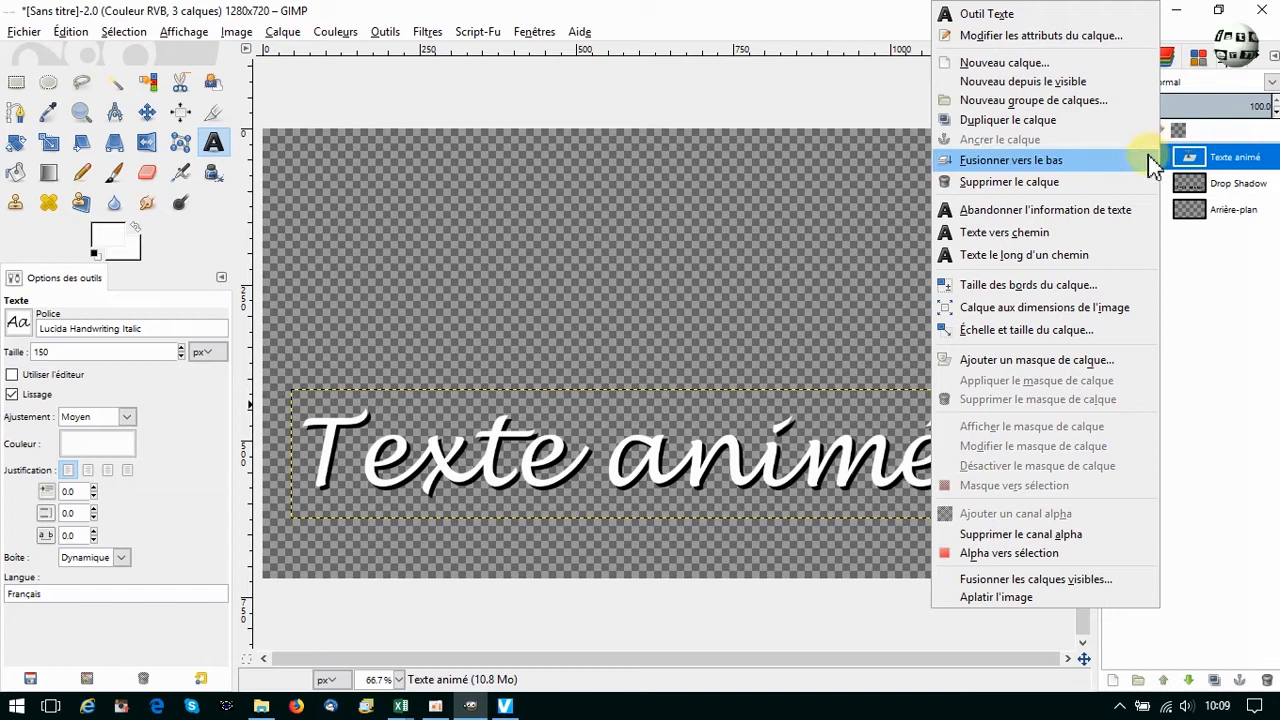
left_click(1010, 160)
right_click(1167, 160)
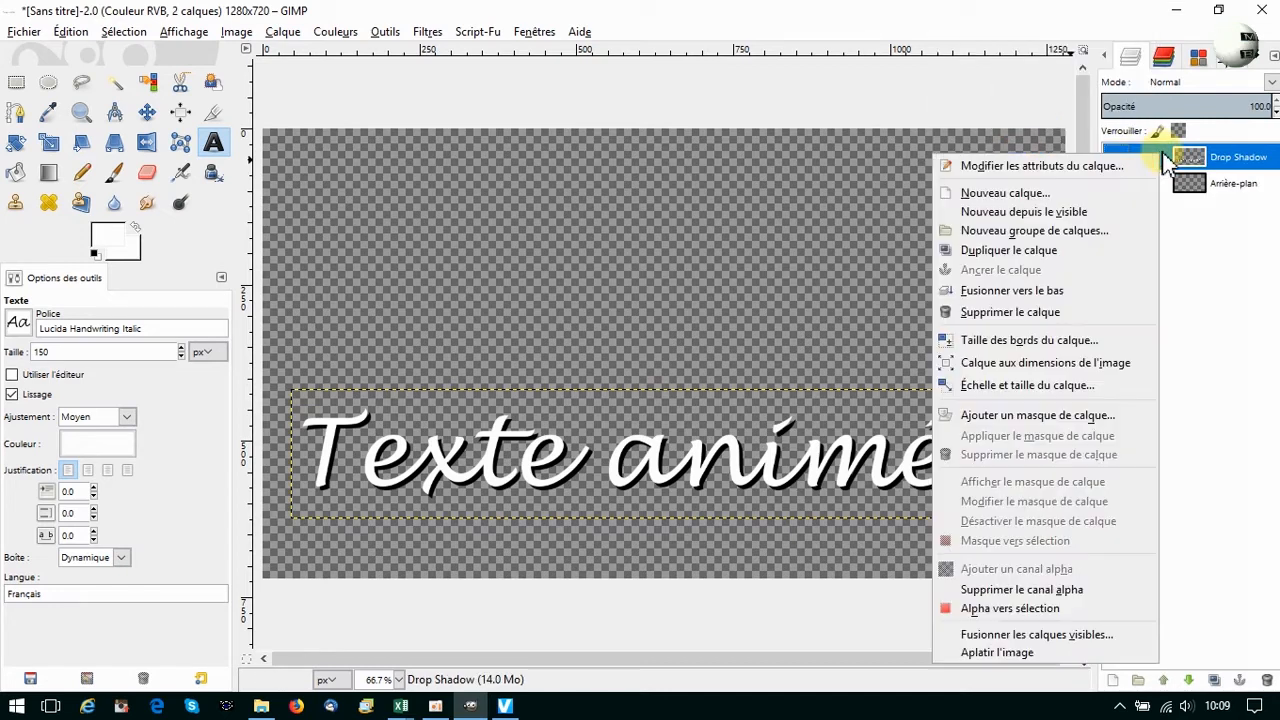
left_click(1030, 291)
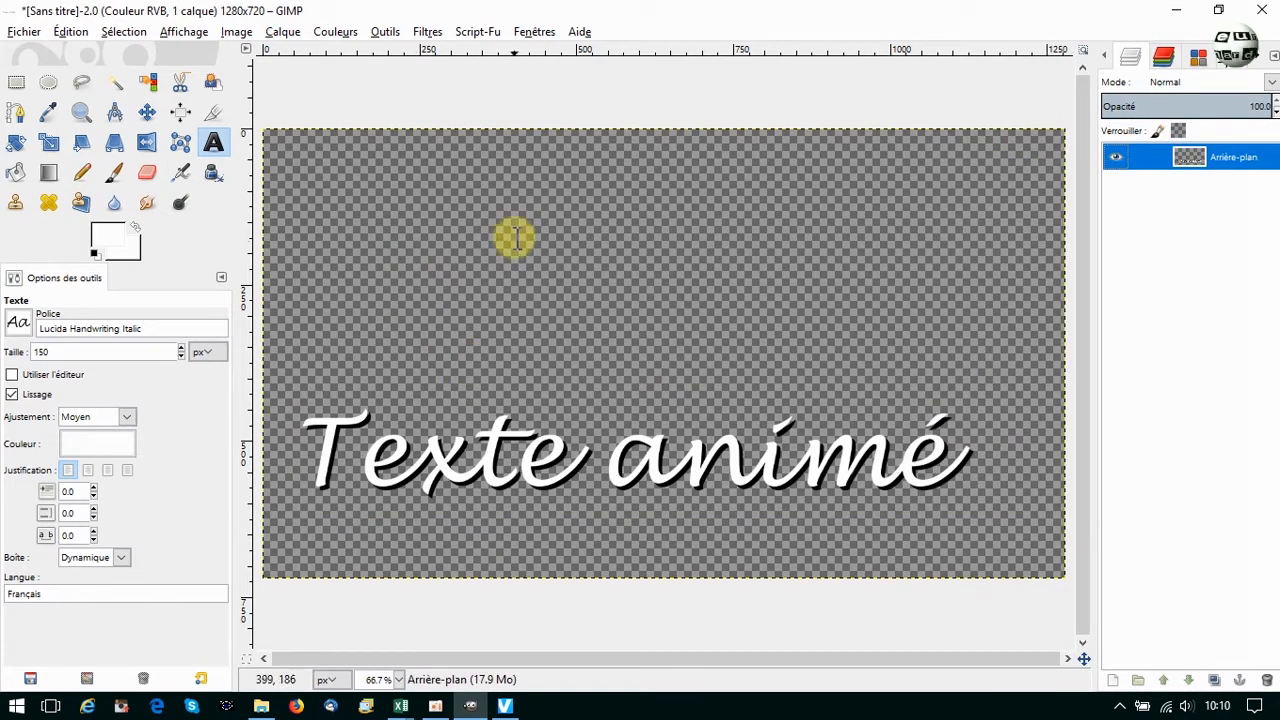
Step: Copy a rectangular selection of about 1114 × 171 px around the text and paste it as a new image
left_click(16, 82)
left_click_drag(294, 402, 993, 508)
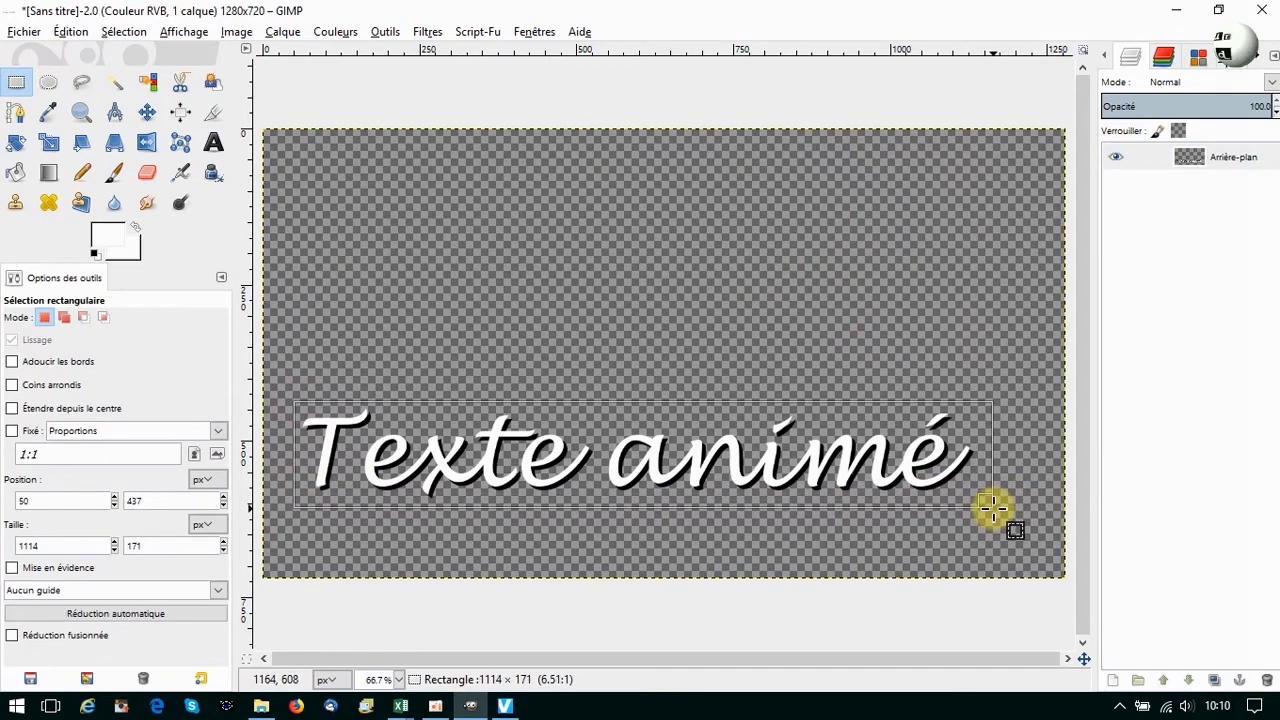
left_click(70, 31)
left_click(88, 165)
left_click(70, 31)
mouse_move(325, 250)
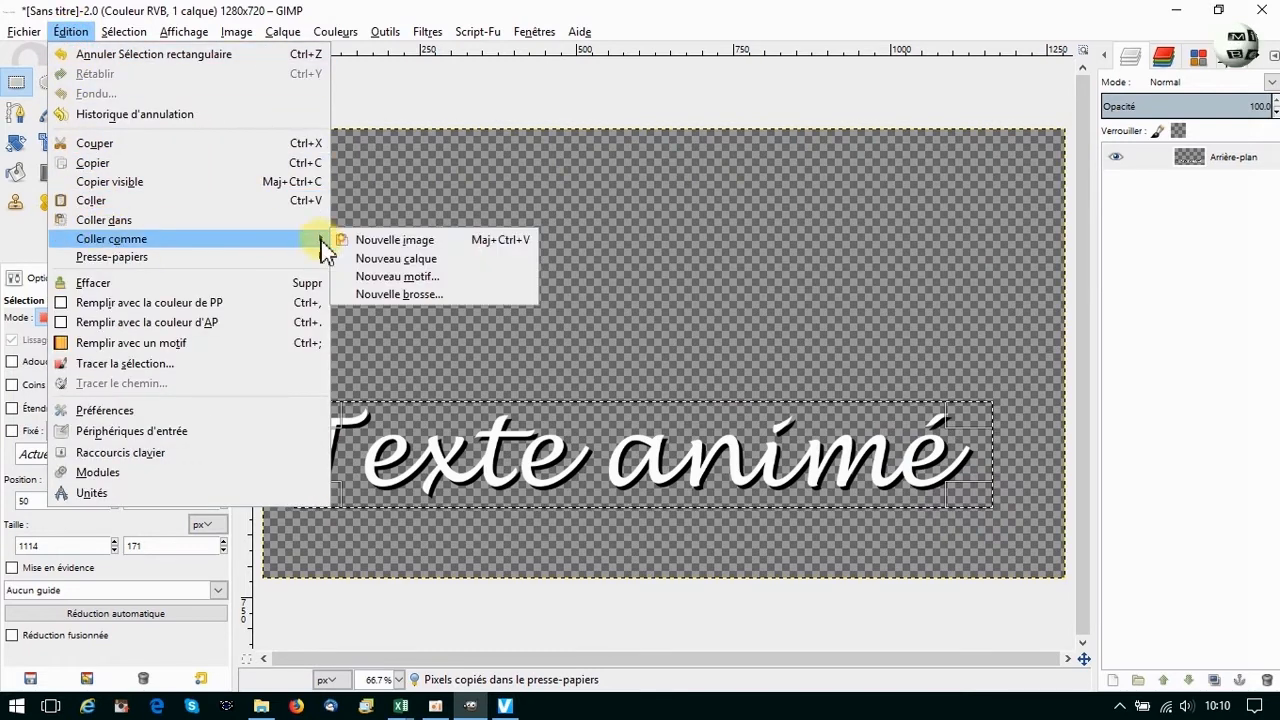
left_click(388, 241)
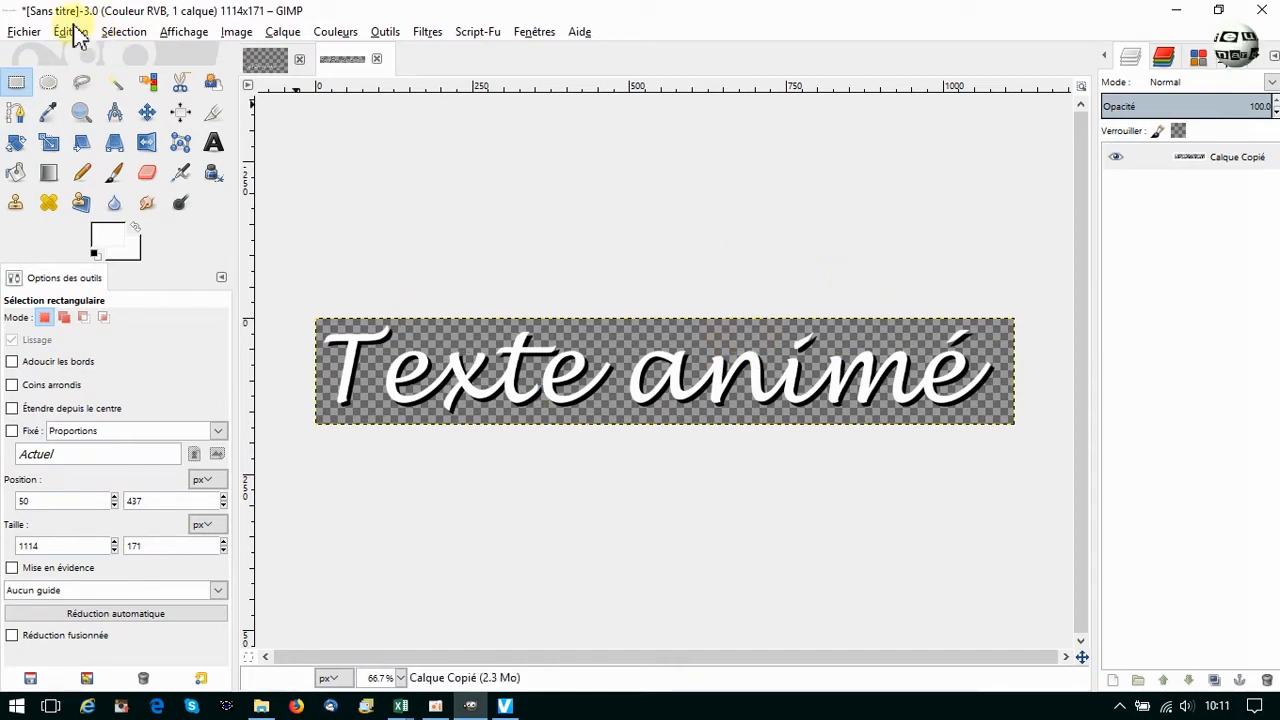
Step: Export the complete title image as 1000.png into the 3-Image par image folder, keeping the default PNG options
left_click(24, 31)
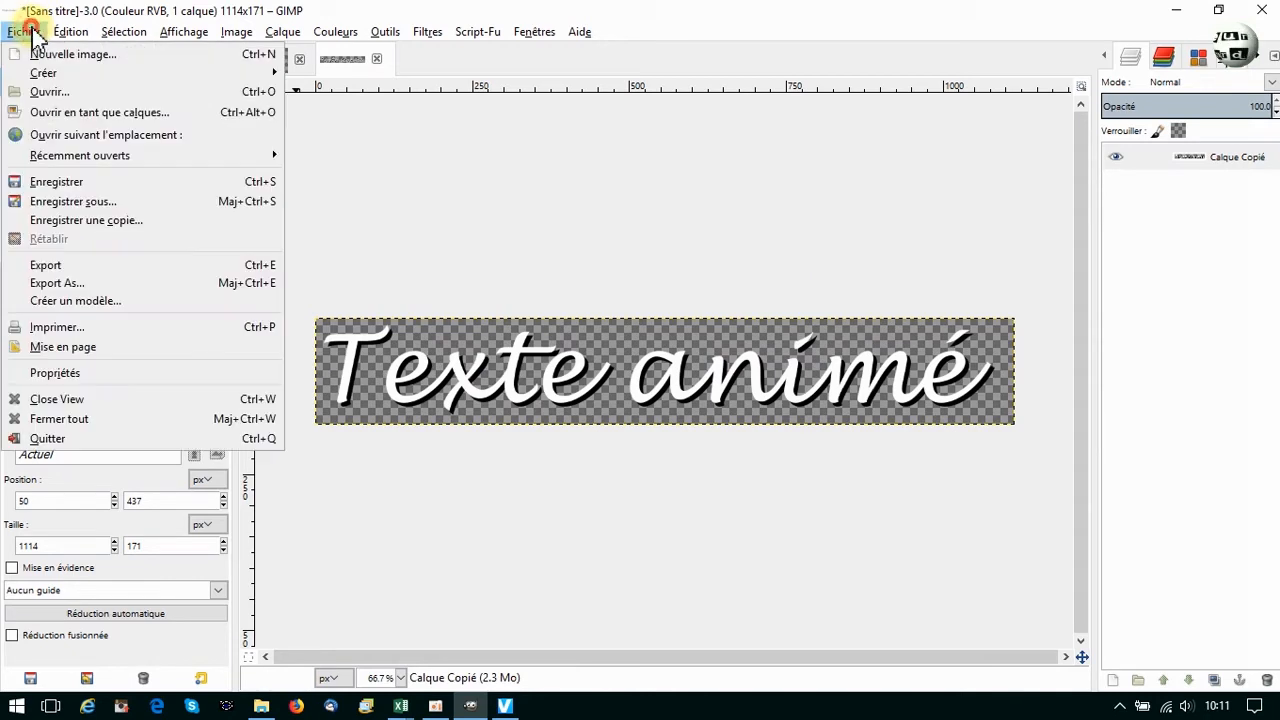
left_click(58, 283)
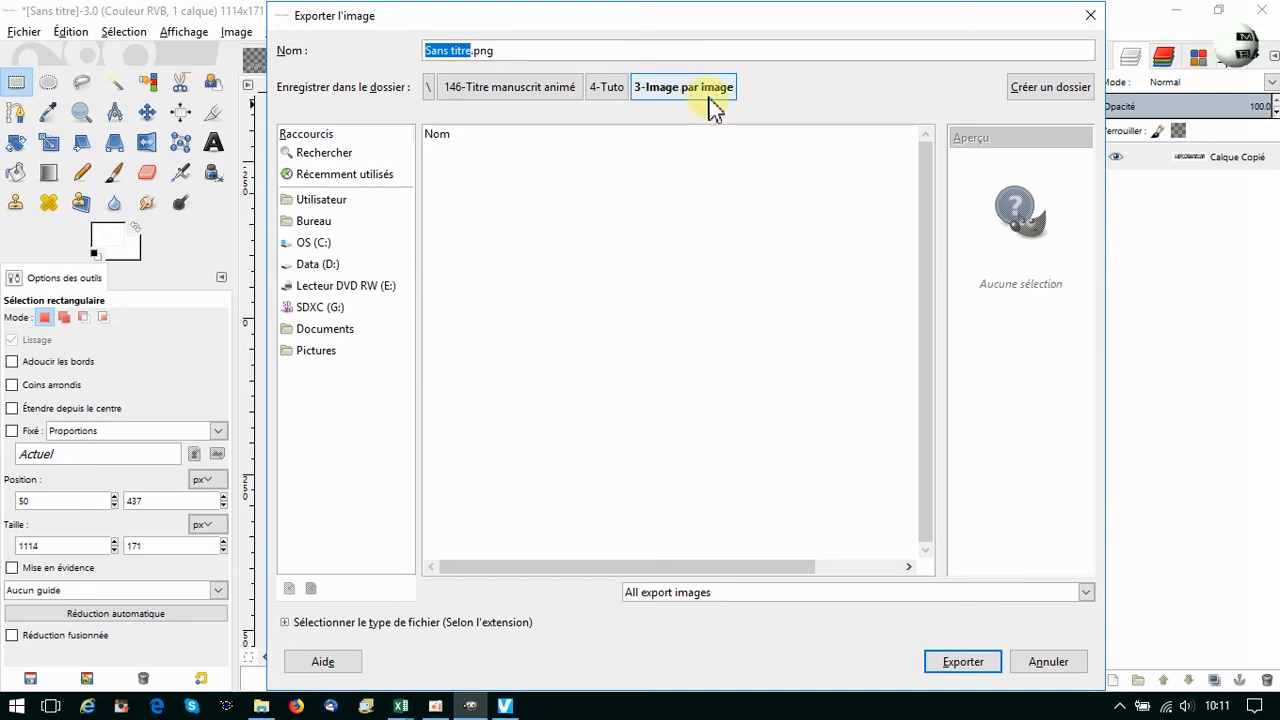
type("1")
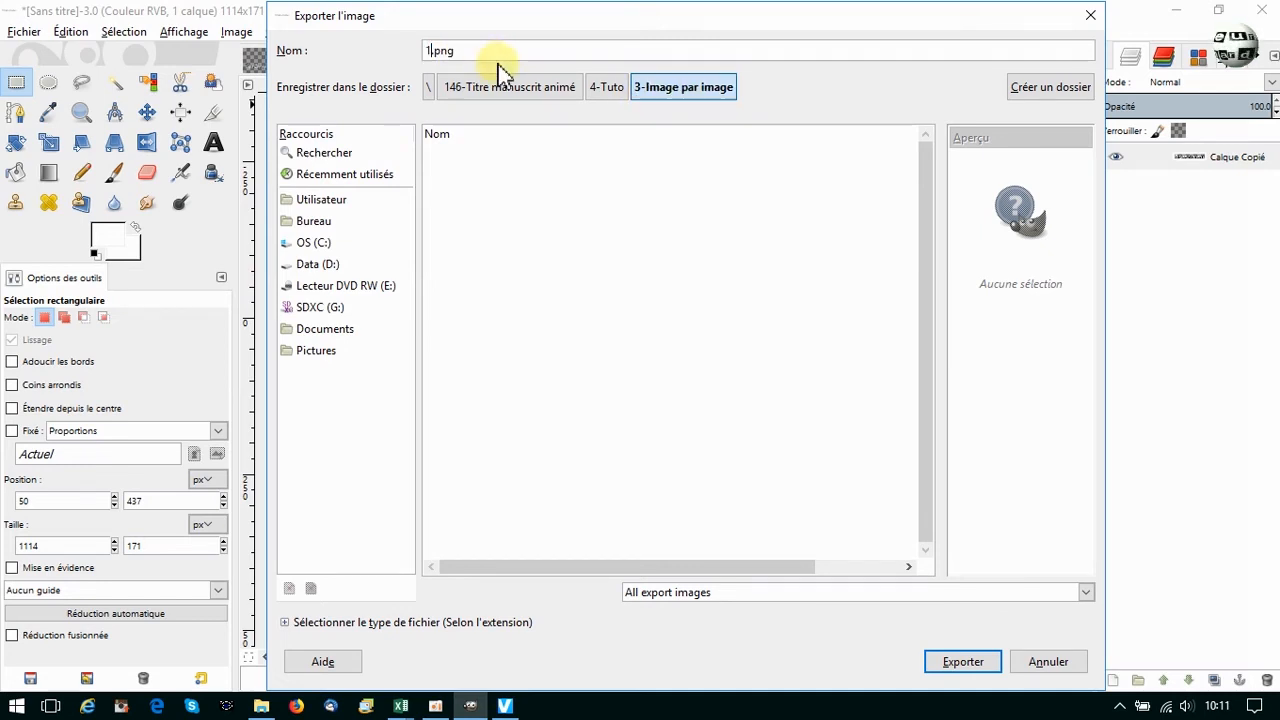
type("000")
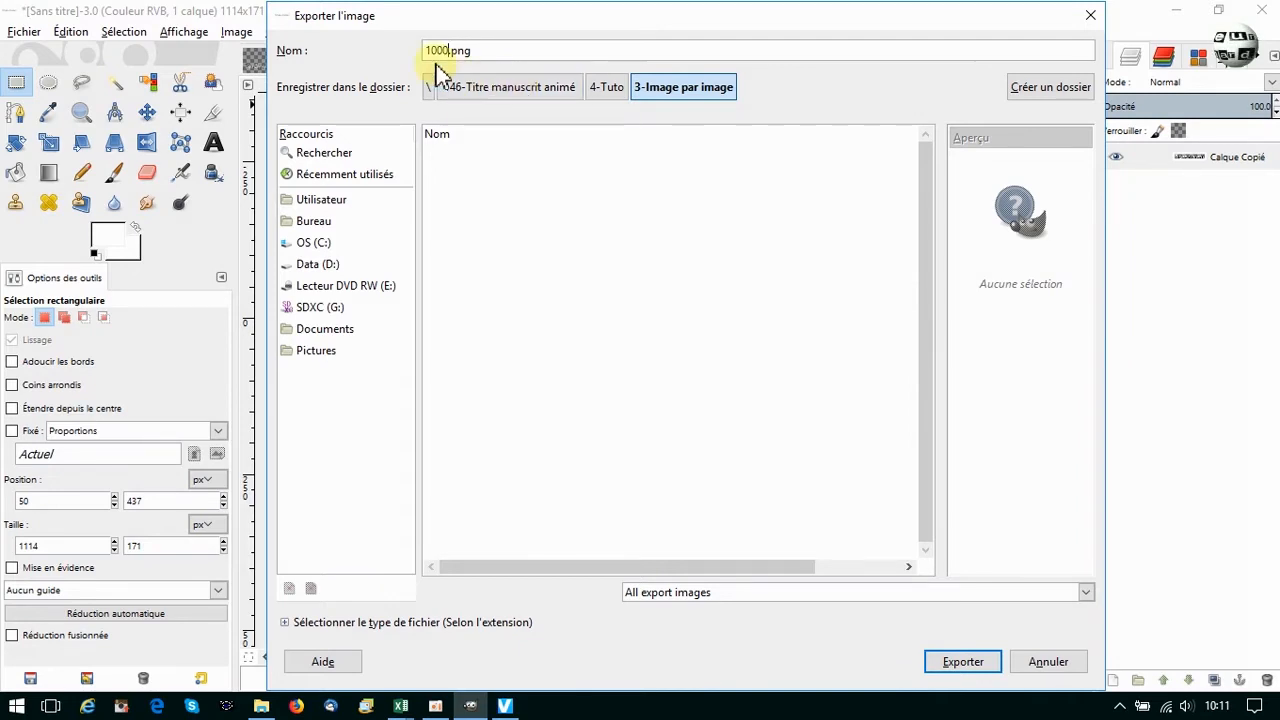
left_click(962, 662)
left_click(654, 526)
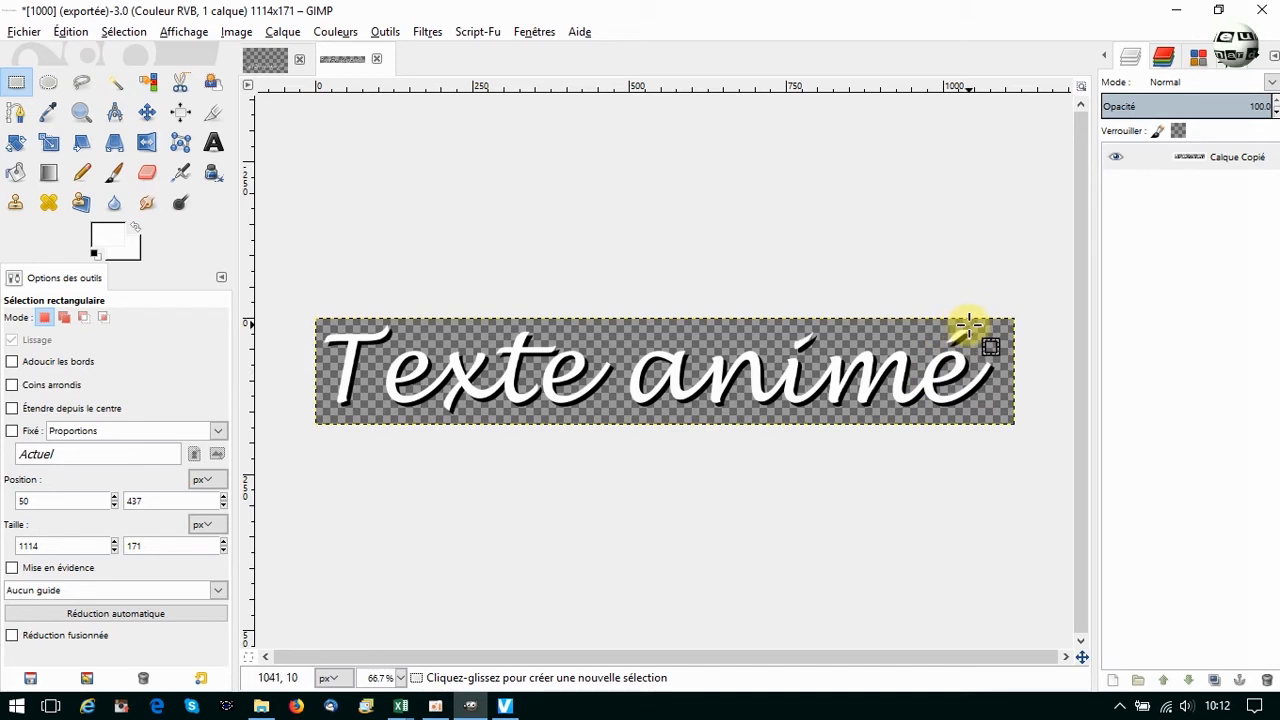
Step: Erase the accent of the final é using a rectangular selection of about 60 × 44 px
left_click_drag(941, 322, 980, 346)
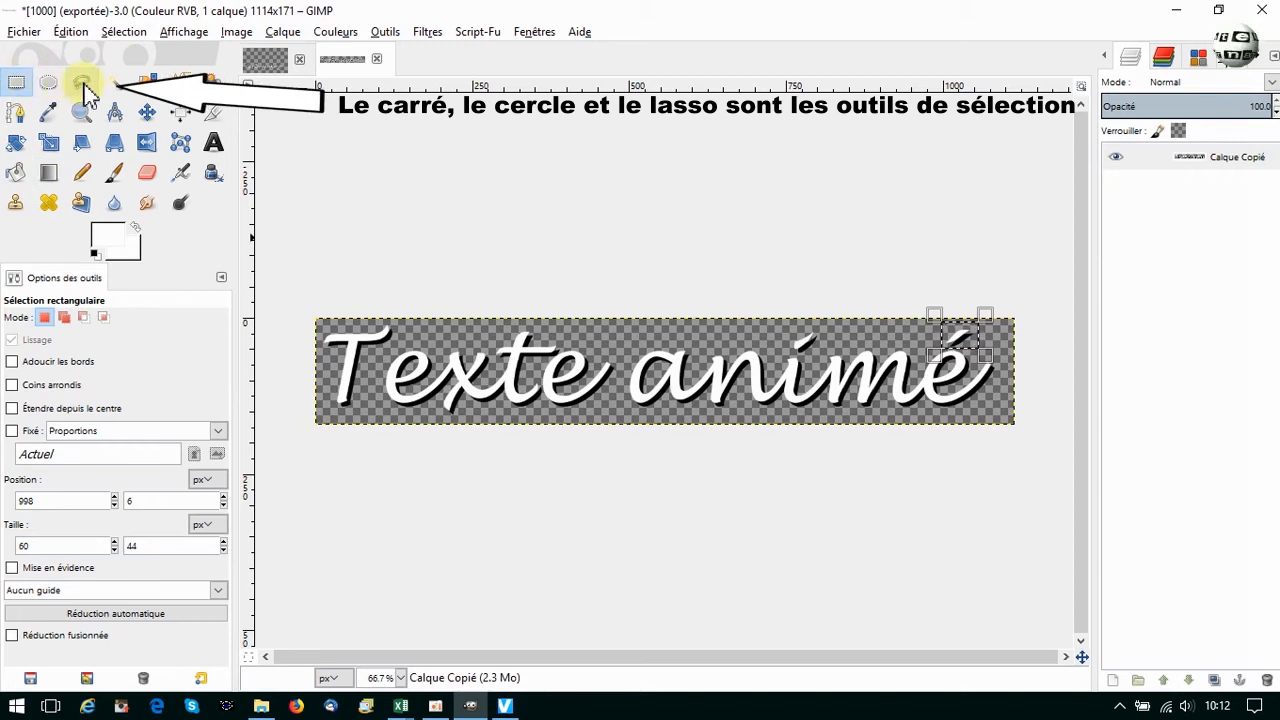
left_click(70, 31)
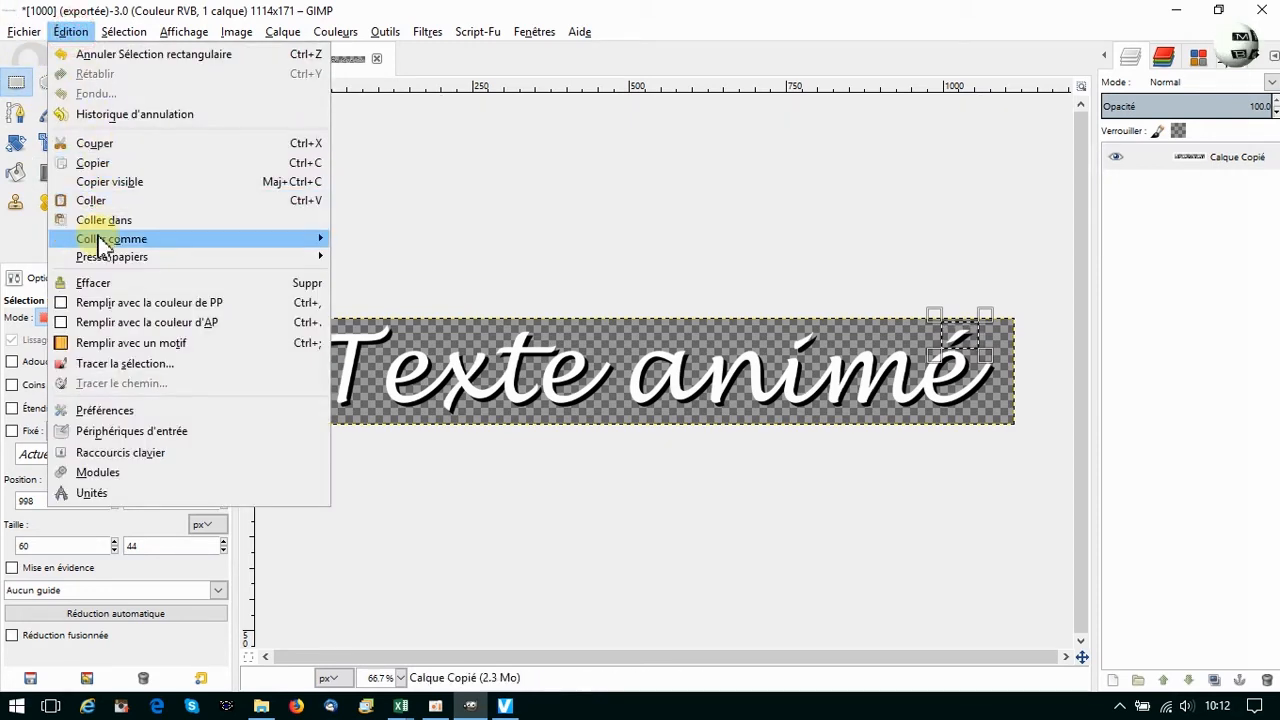
left_click(100, 286)
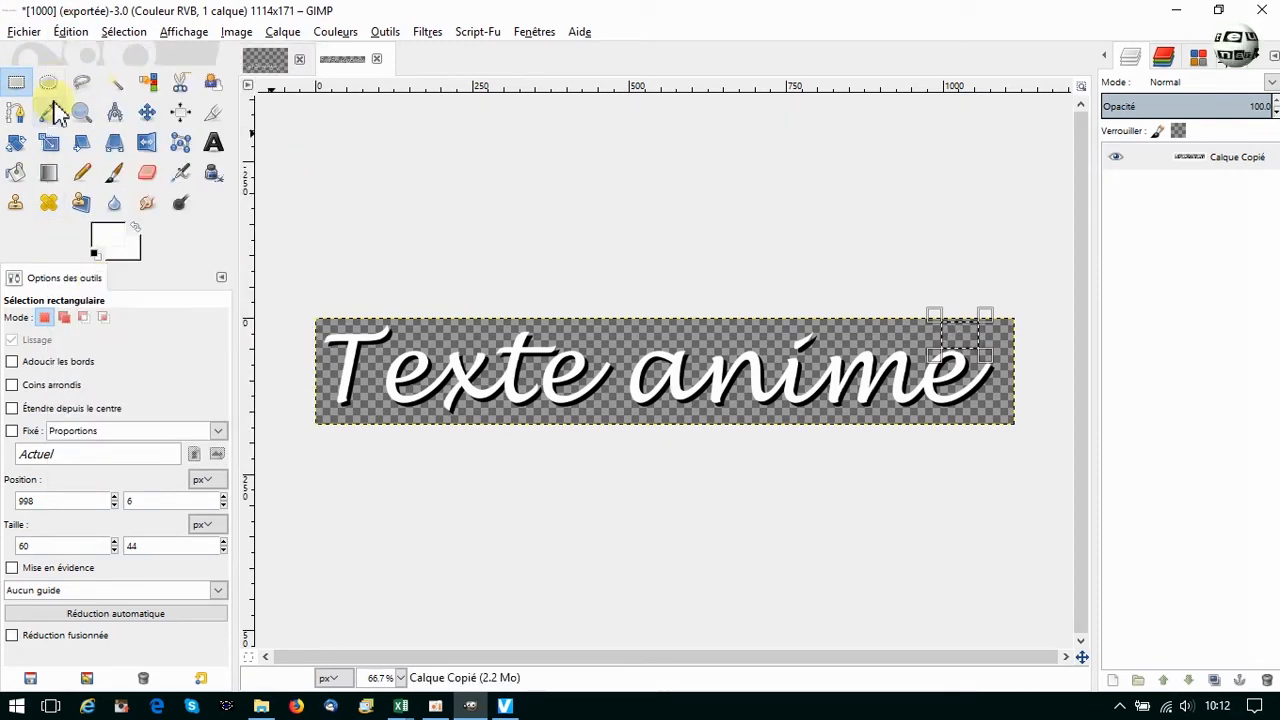
Step: Export the image without the accent as 999.png in the same folder with the default PNG options
left_click(24, 31)
left_click(57, 285)
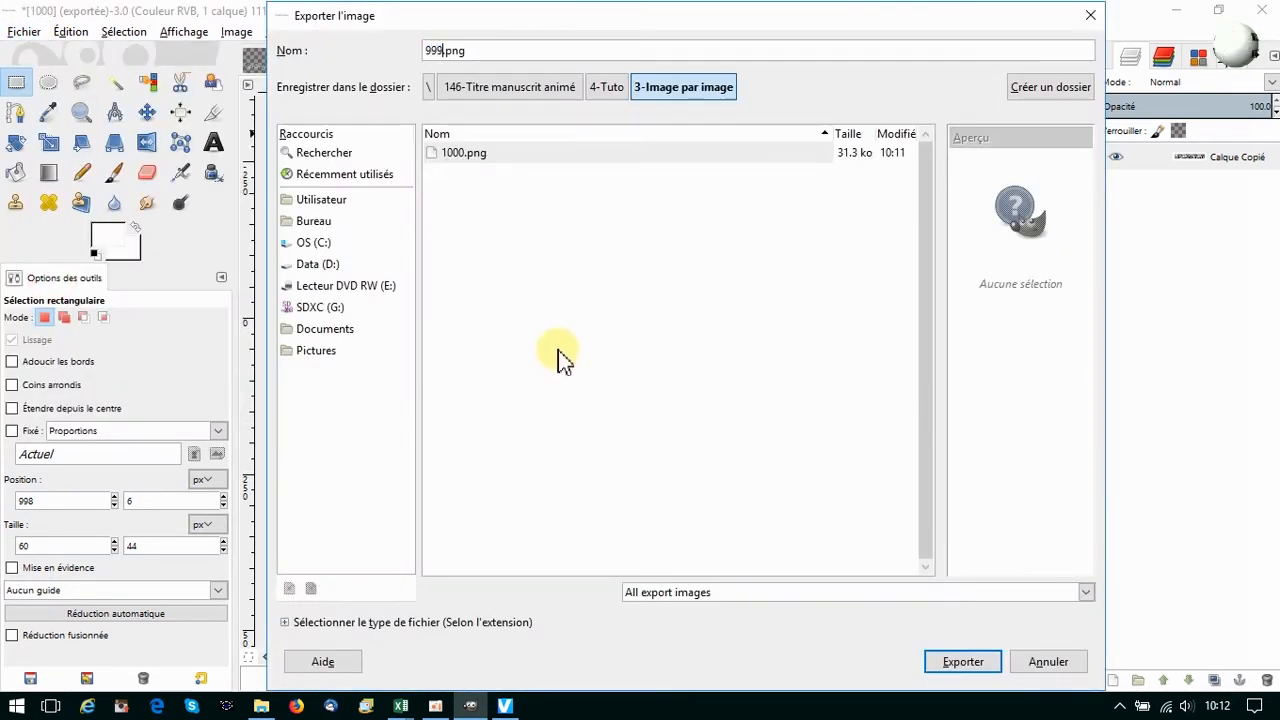
key("Return")
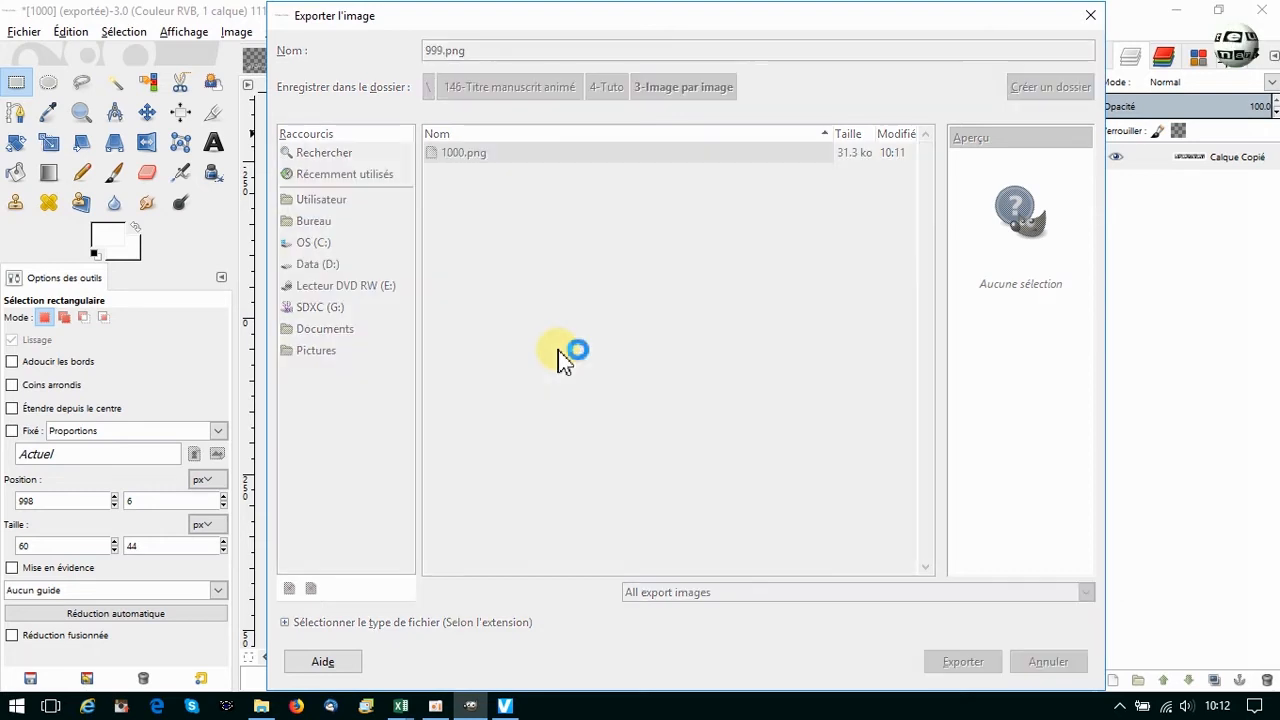
key("Return")
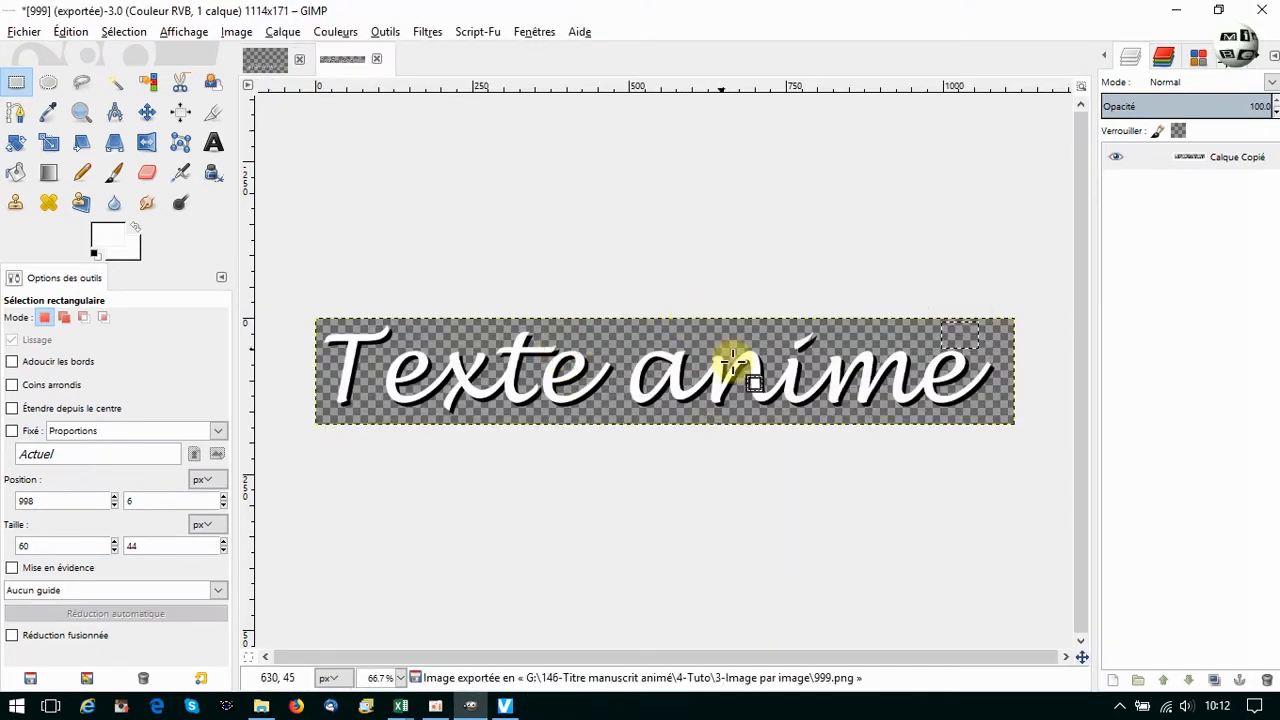
Step: Erase the tip of the last letter's tail using a rectangular selection of about 30 × 30 px
left_click(982, 362)
left_click_drag(982, 362, 1001, 375)
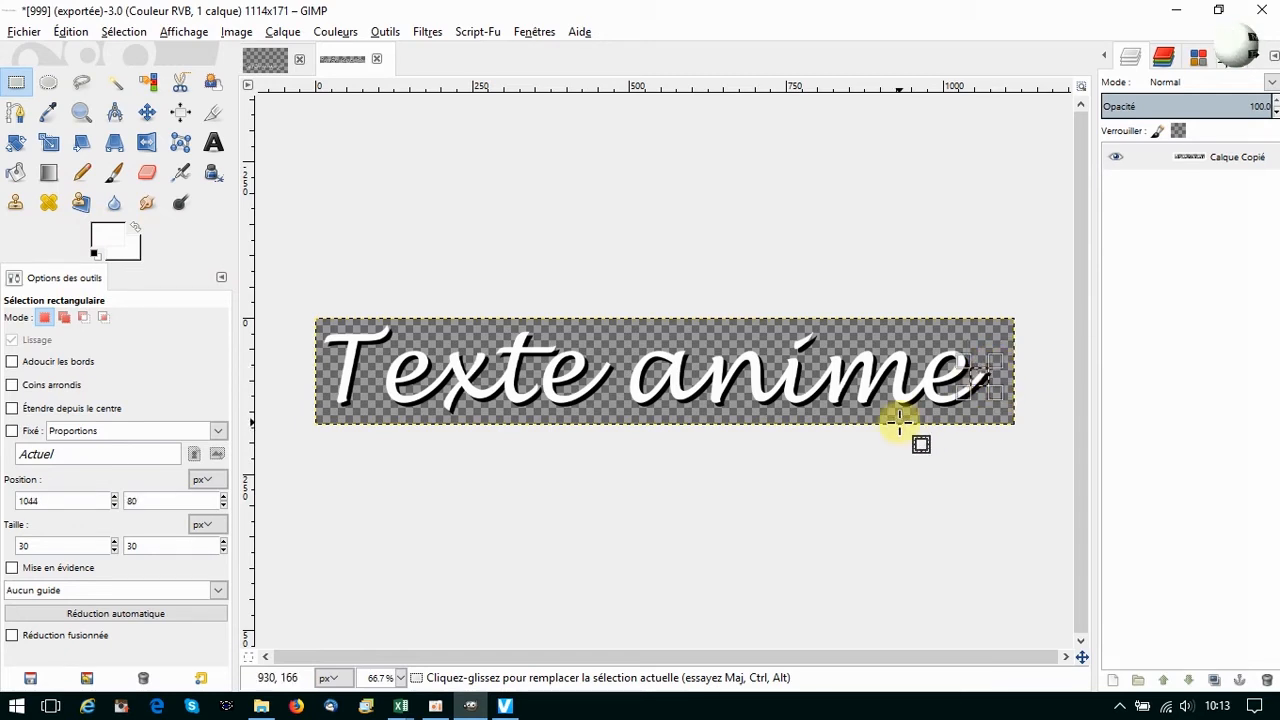
left_click(70, 31)
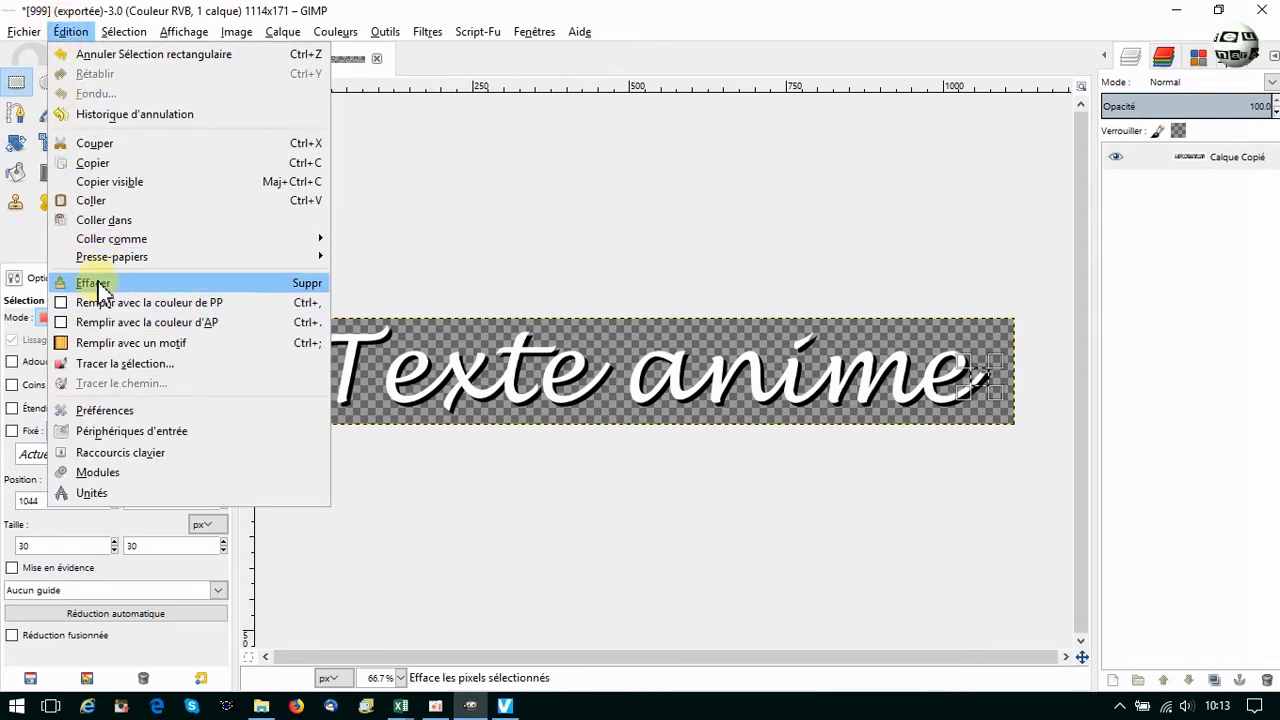
left_click(99, 284)
Step: Export the image with the shortened tail as 998.png in the same folder with the default PNG options
left_click(23, 32)
left_click(16, 283)
type("998")
key("Return")
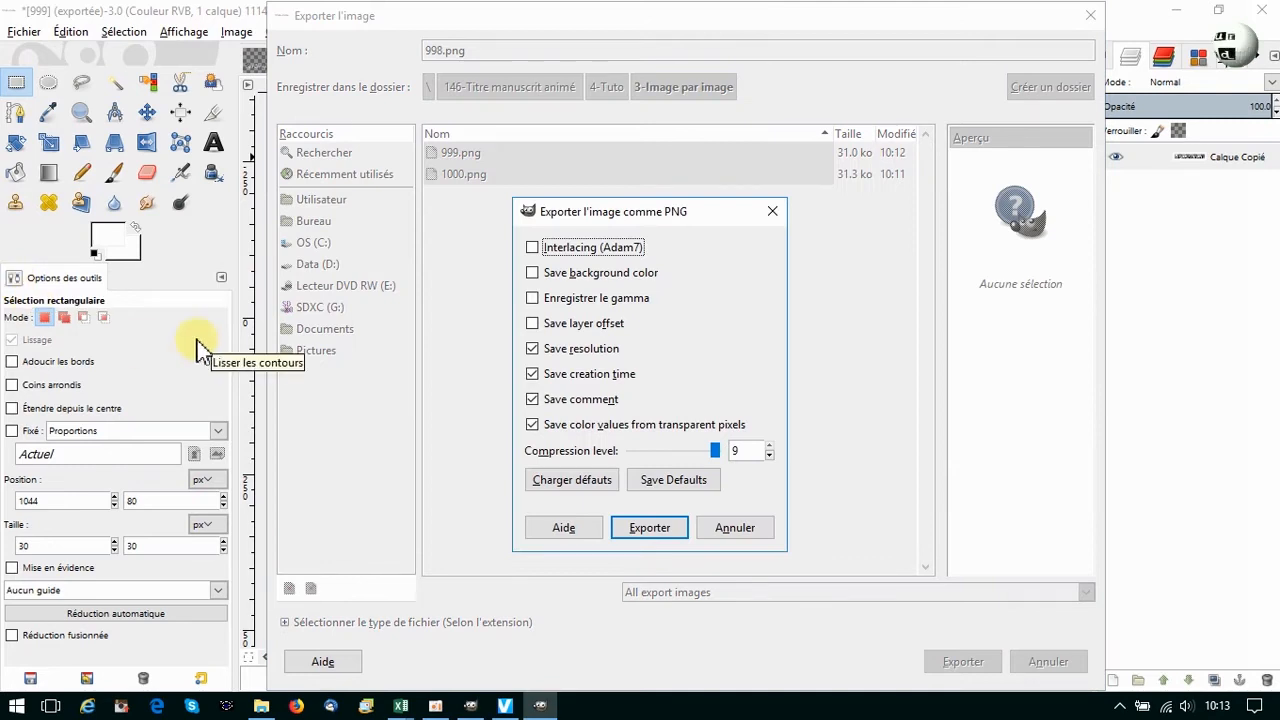
key("Return")
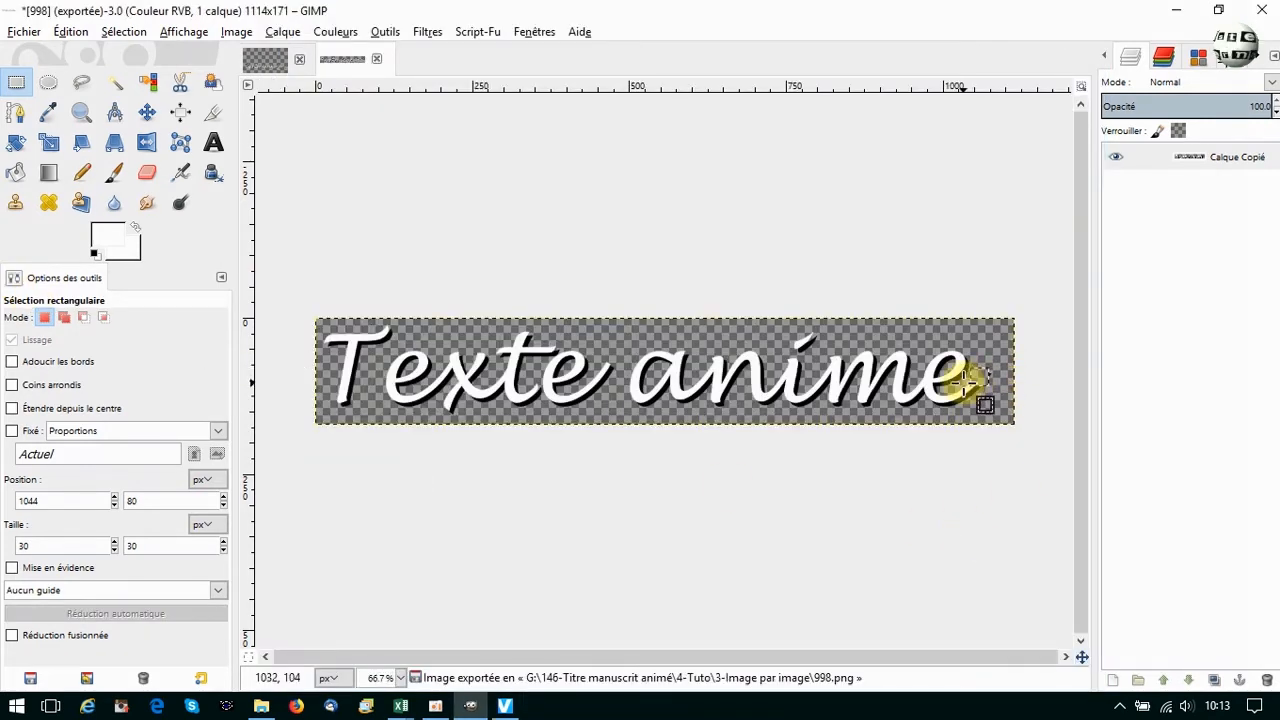
Step: Erase the next bit of the final e's tail using a rectangular selection of about 32 × 24 px
left_click_drag(963, 383, 984, 395)
left_click(71, 31)
left_click(85, 283)
Step: Export the image with the further shortened e as 997.png in the same folder with the default PNG options
left_click(24, 31)
left_click(57, 283)
type("997")
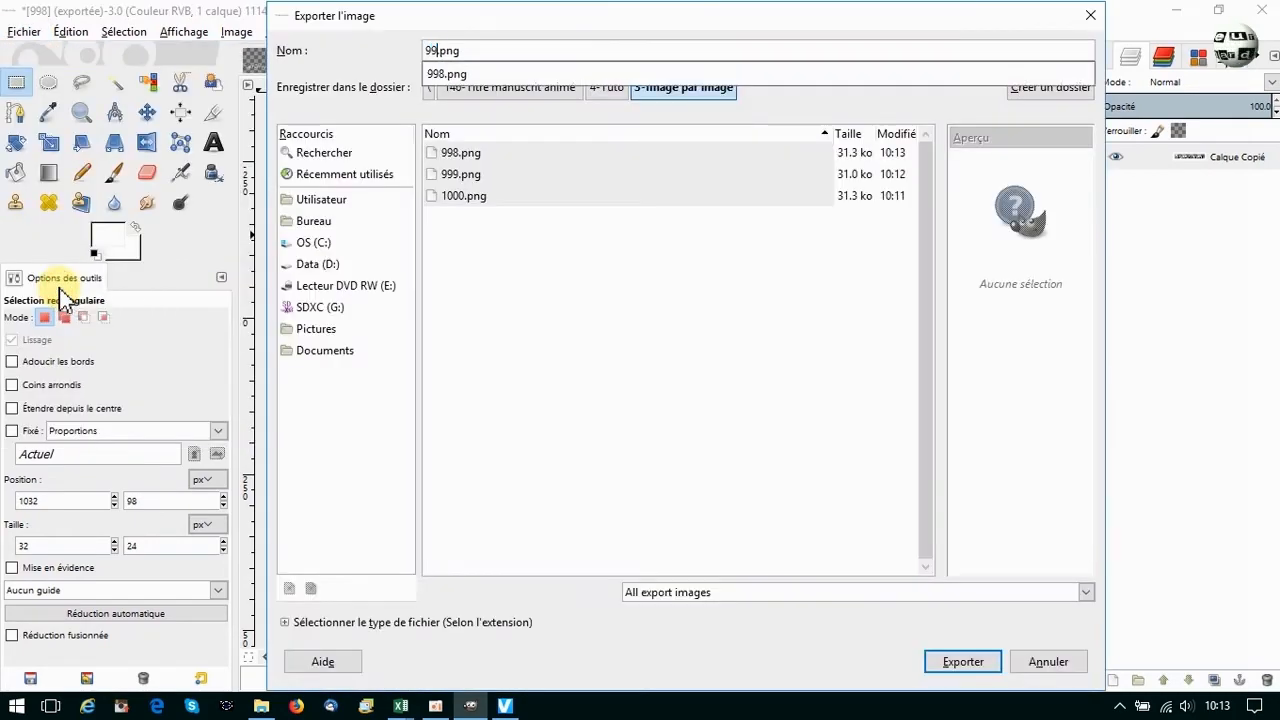
key("Return")
key("Return")
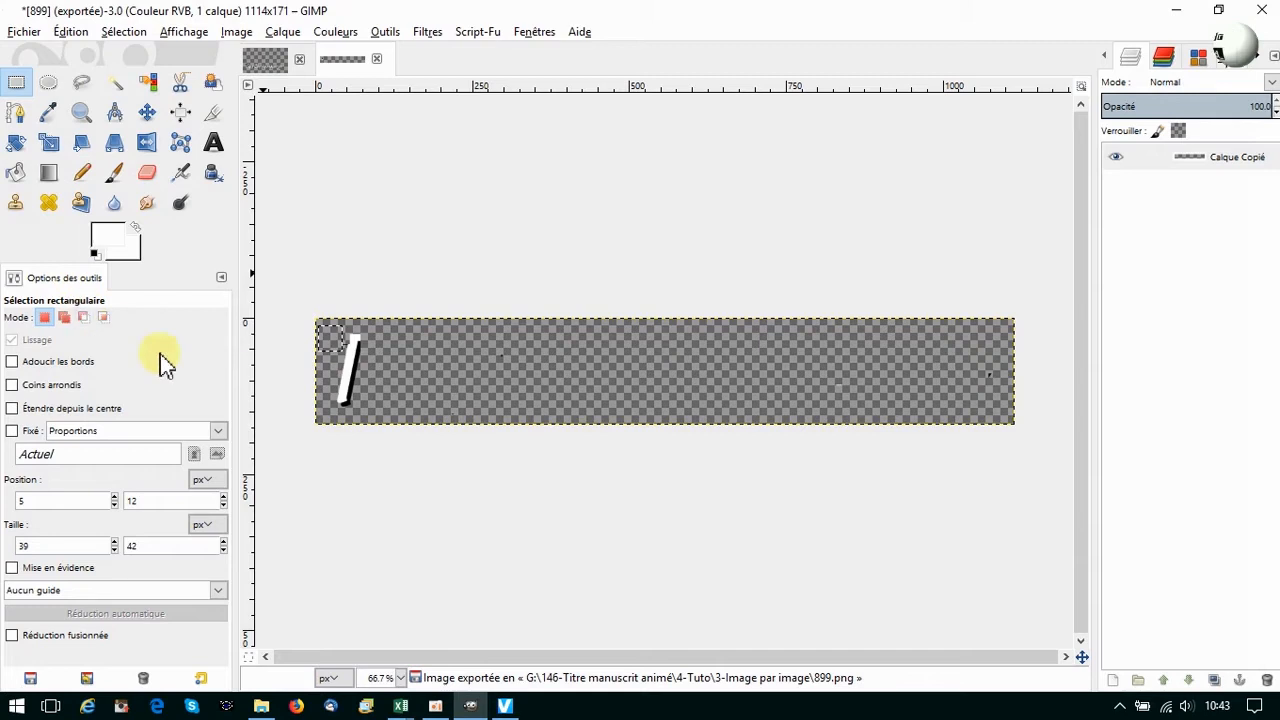
Step: Erase the lower part of the T's stem with a selection of about 66 × 48 px and export the image as 898.png
left_click_drag(322, 400, 369, 407)
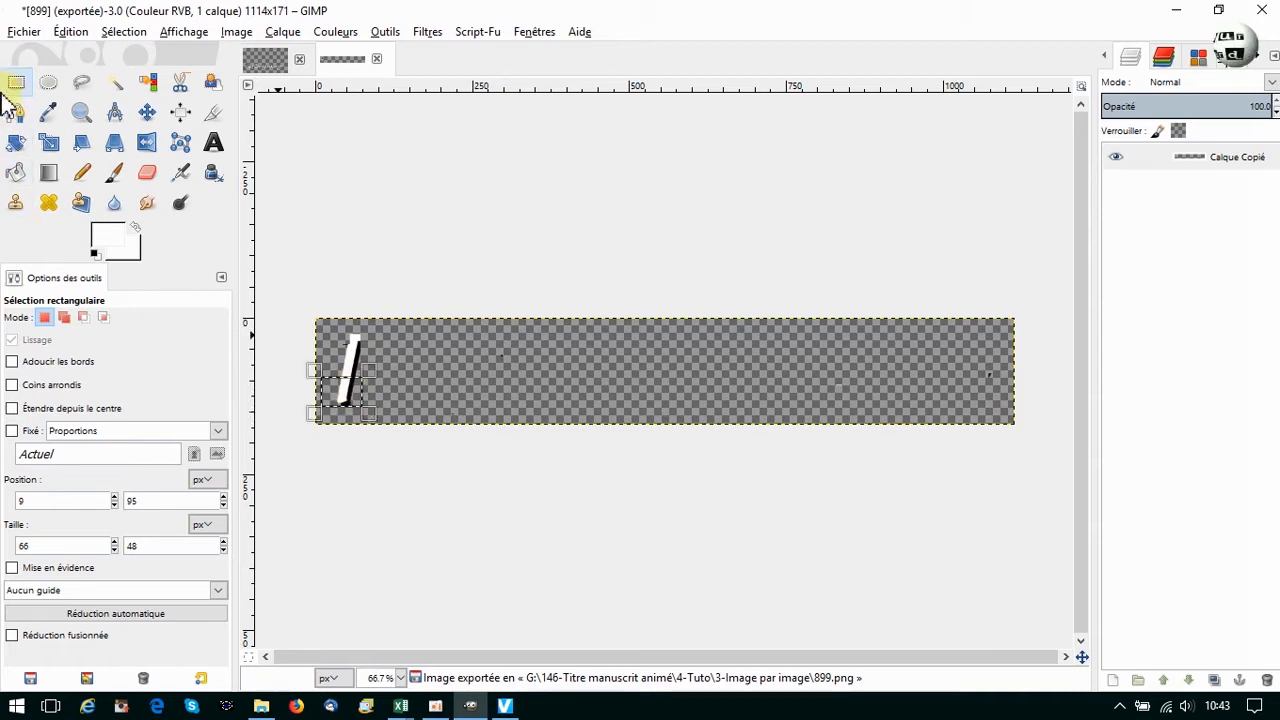
key("Delete")
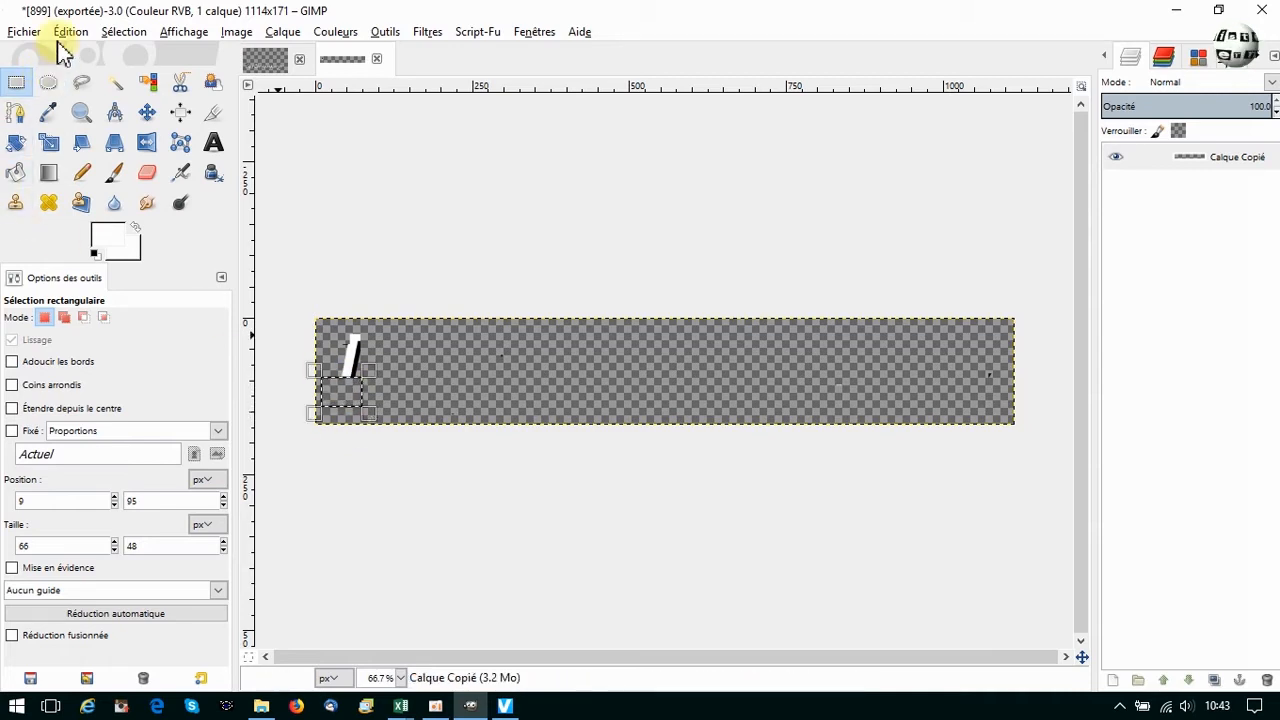
left_click(22, 32)
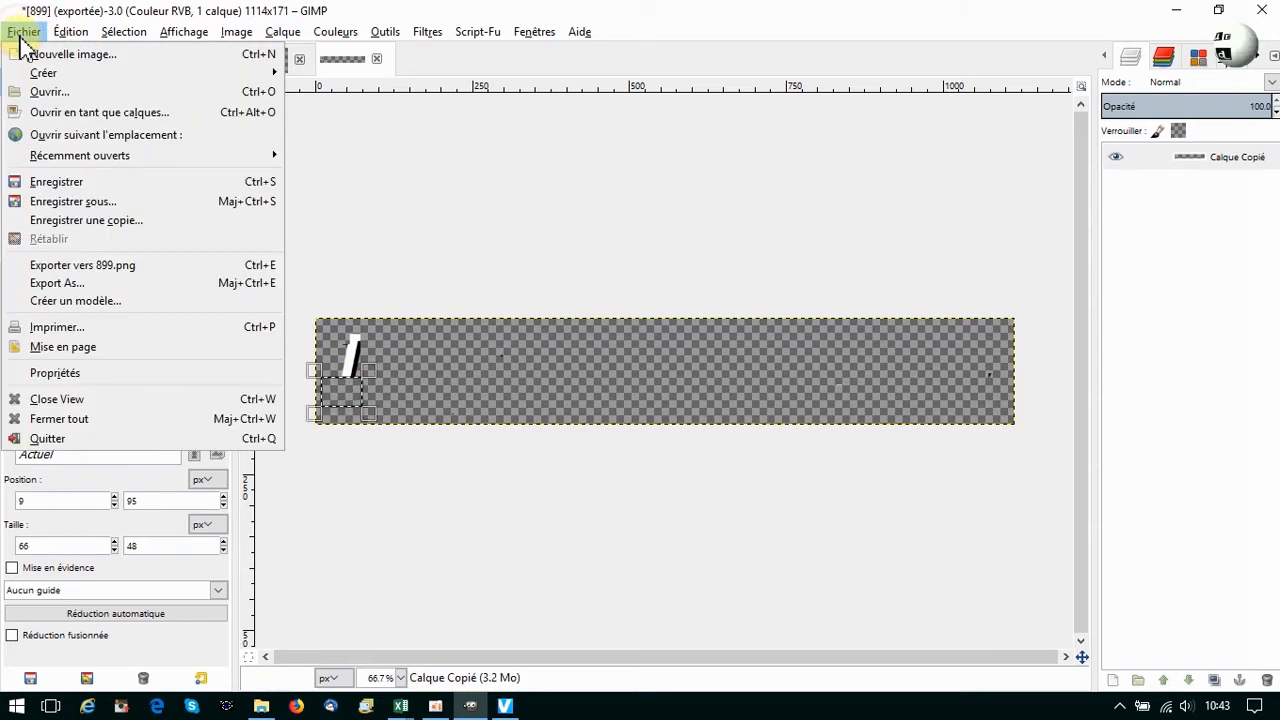
left_click(57, 283)
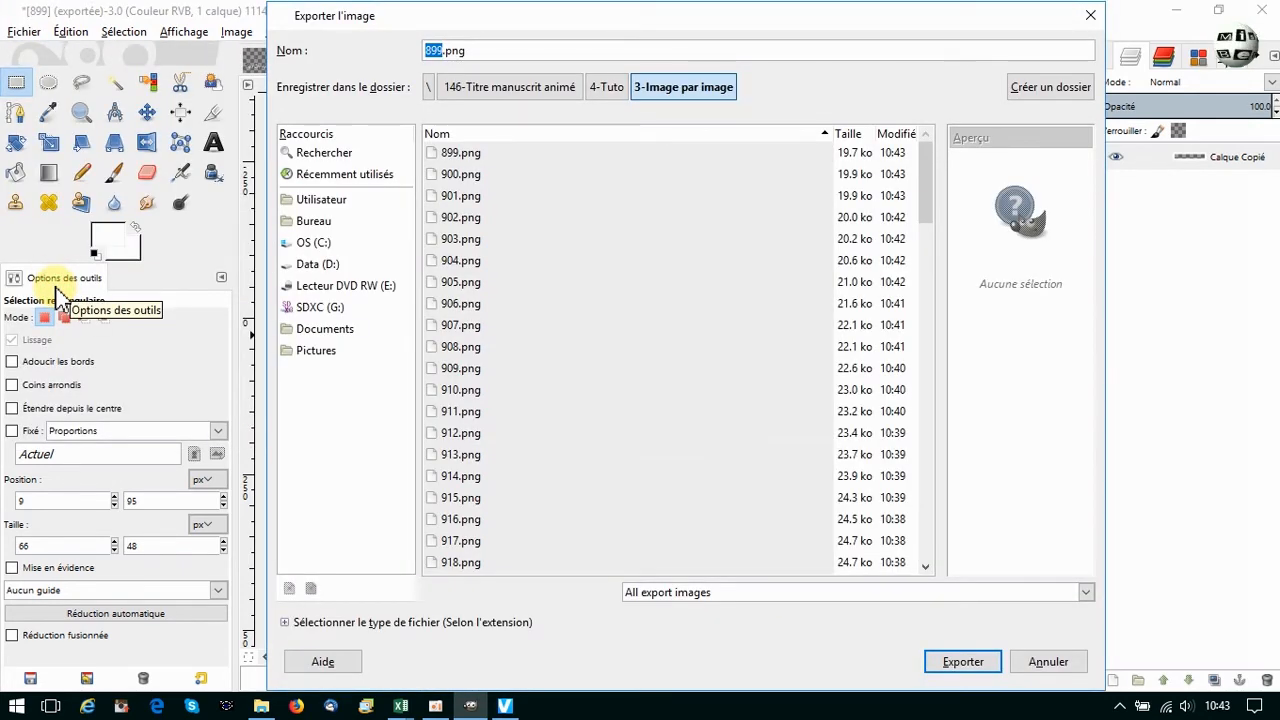
type("8")
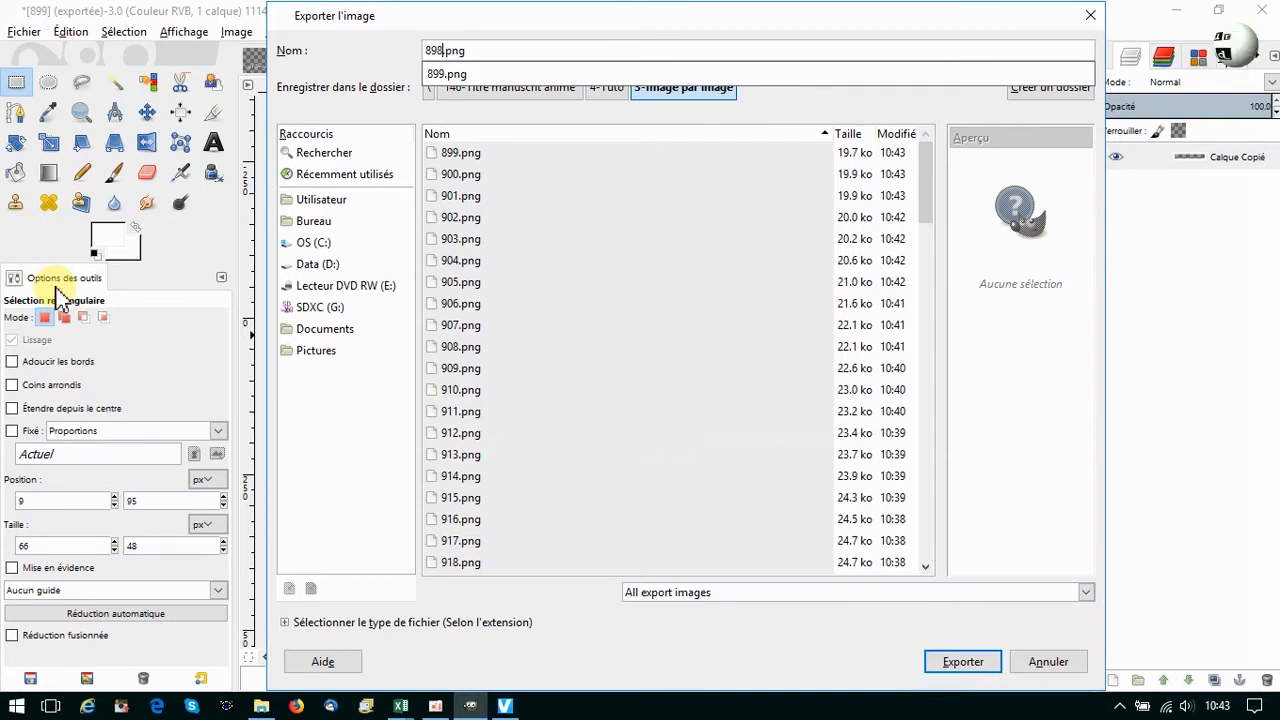
key("Return")
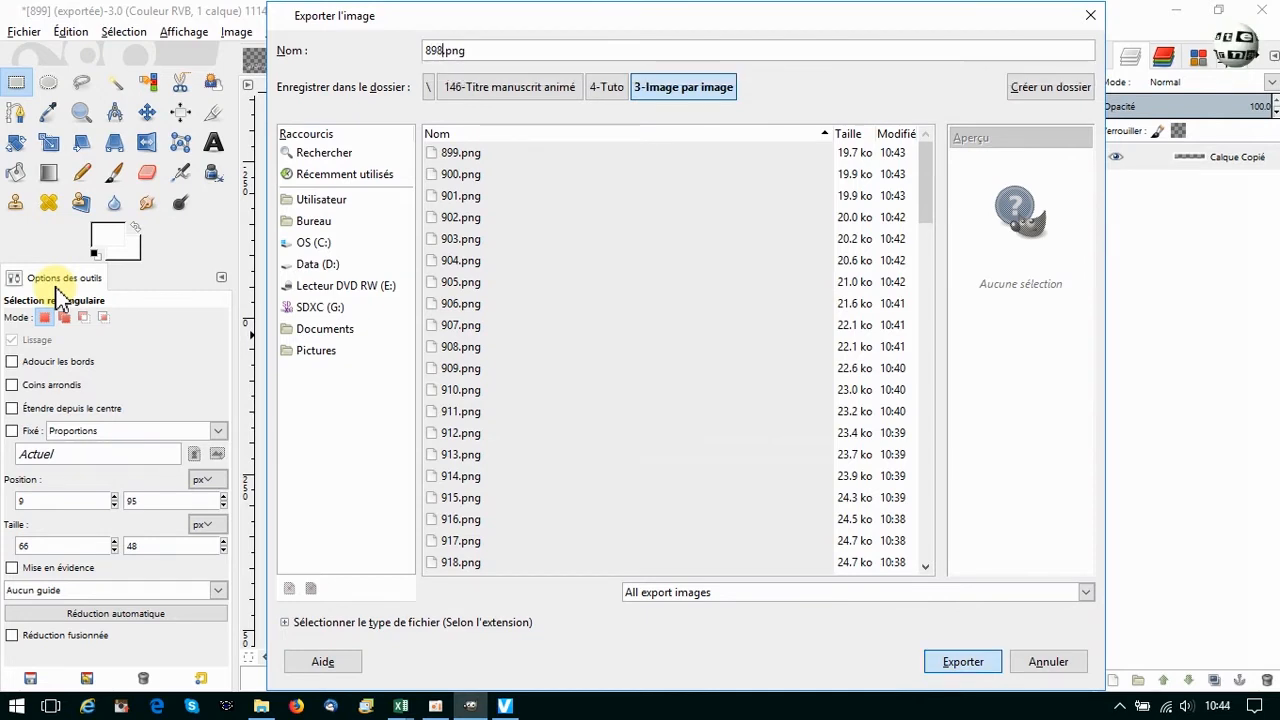
key("Return")
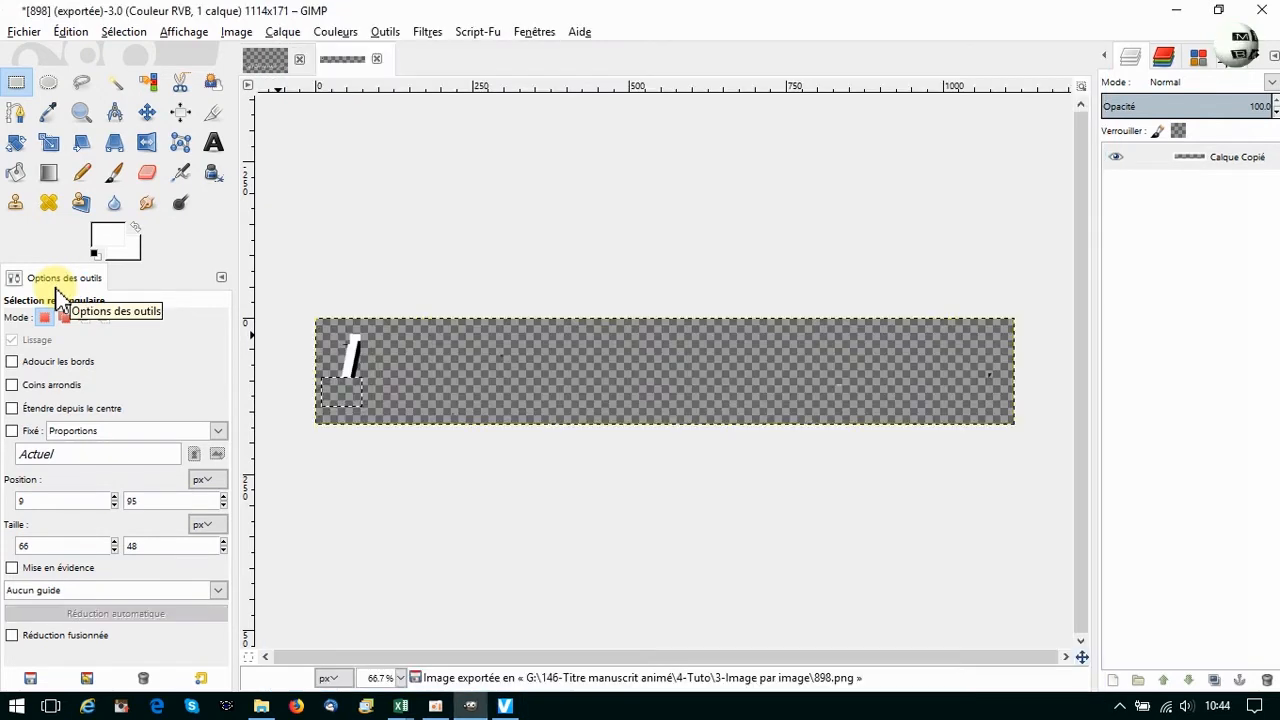
Step: Erase the next bit from the bottom of the T's stem, about 61 × 38 px, and export the image as 897.png
left_click_drag(331, 367, 373, 393)
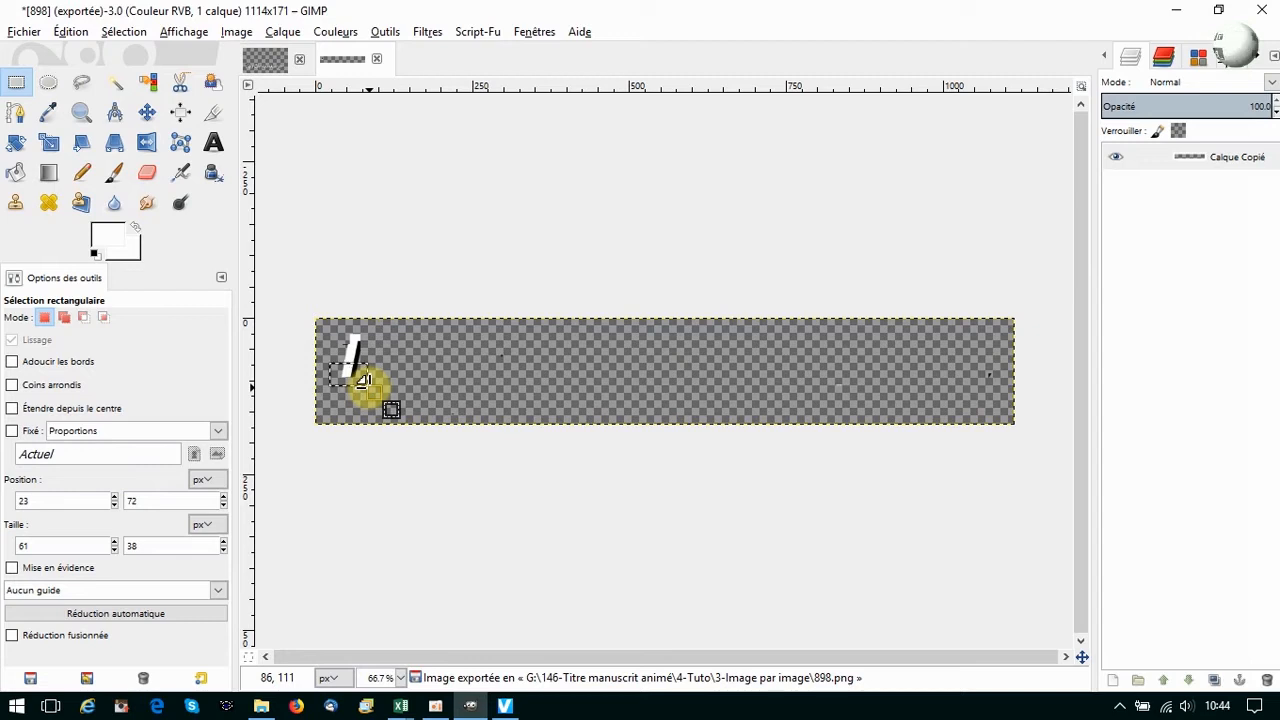
left_click(24, 32)
left_click(60, 283)
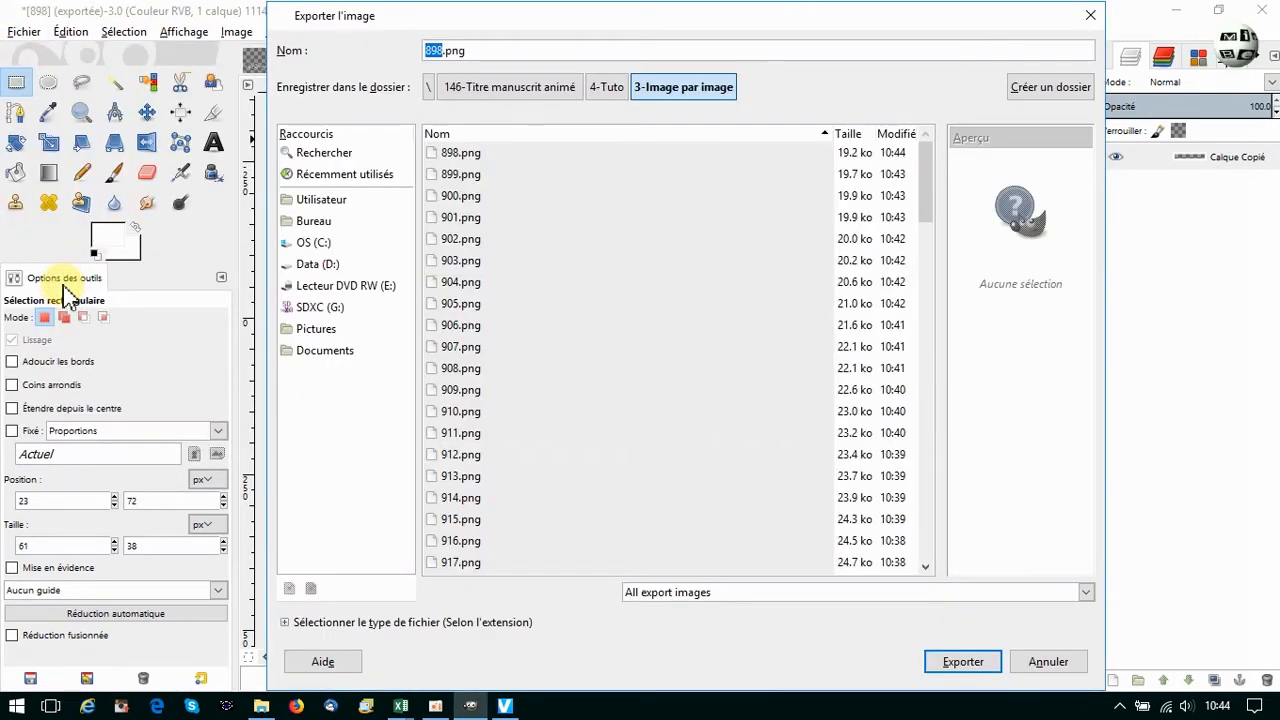
type("8")
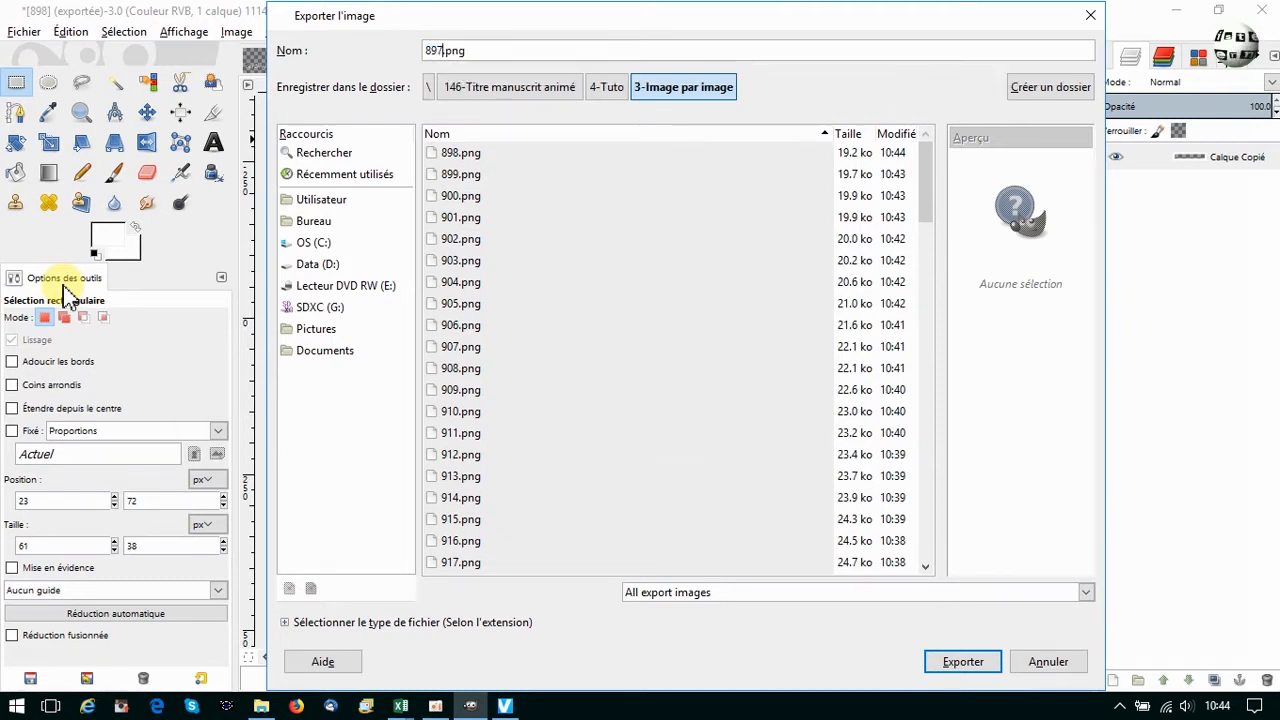
key("Return")
left_click(663, 527)
Step: Shorten the T's stem again with a selection of about 64 × 39 px and export the image as 896.png
left_click_drag(334, 353, 363, 382)
left_click(22, 32)
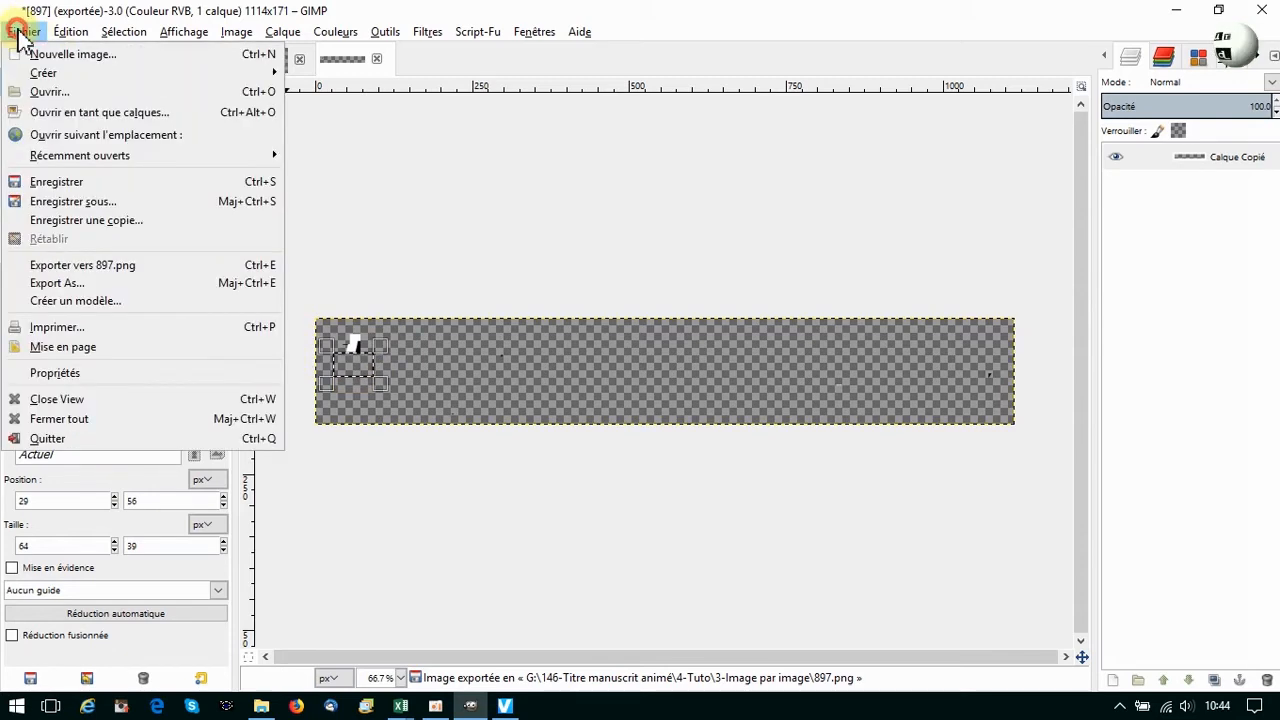
left_click(45, 284)
type("89")
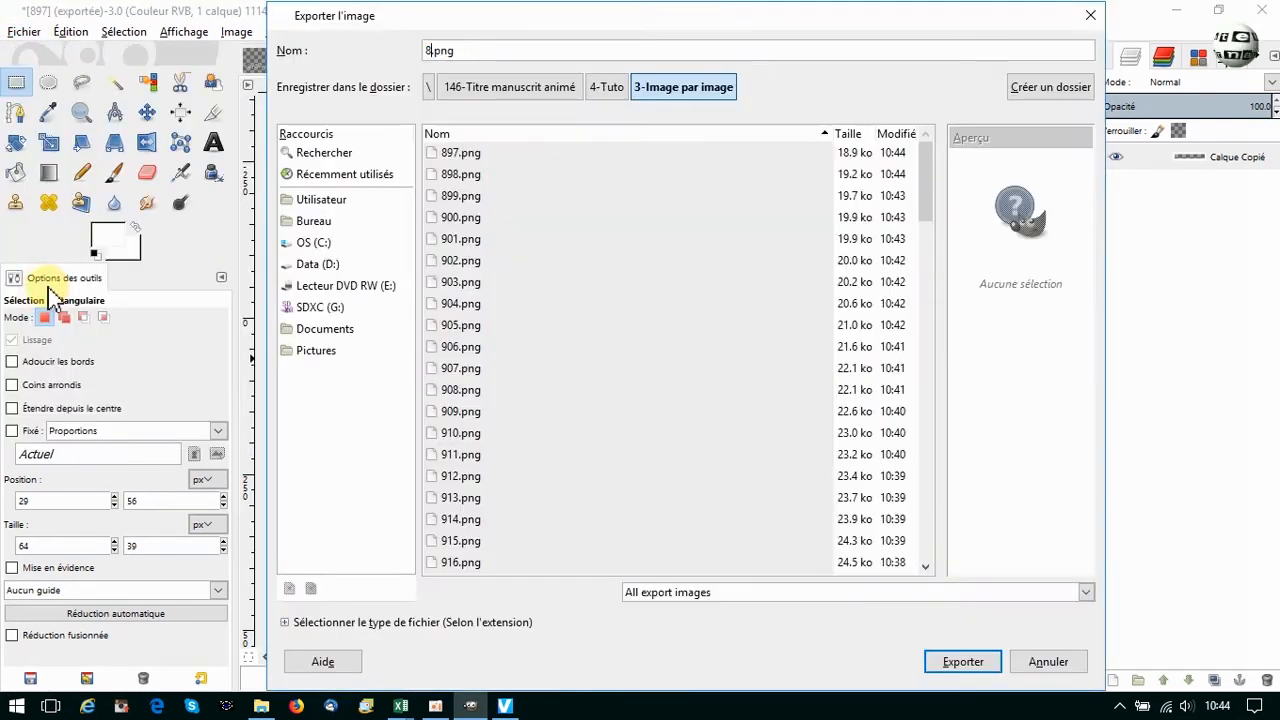
type("6")
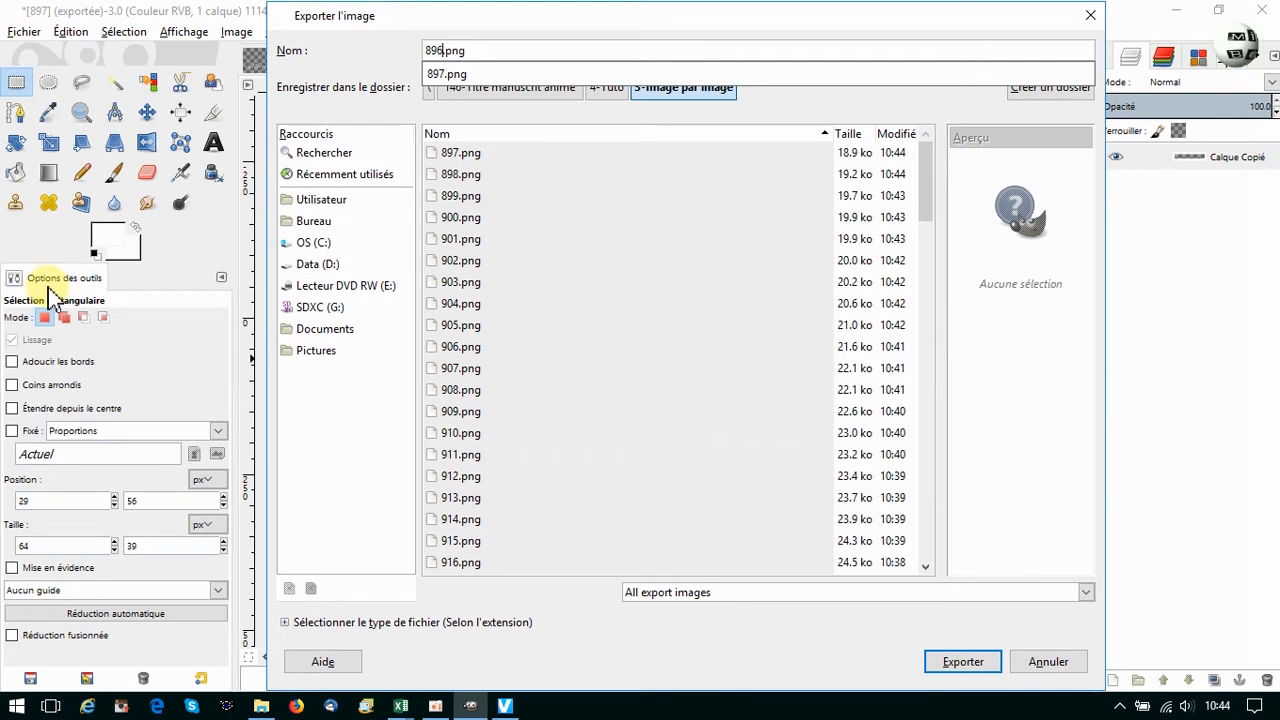
key("Return")
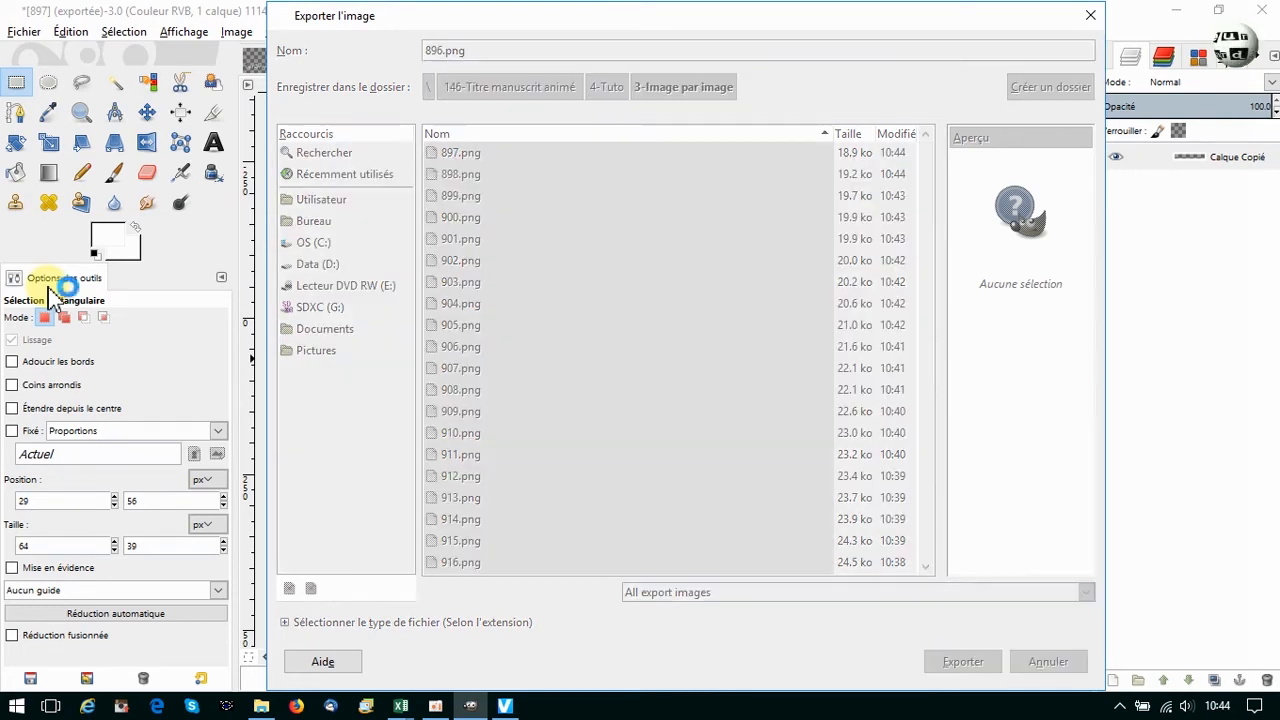
key("Return")
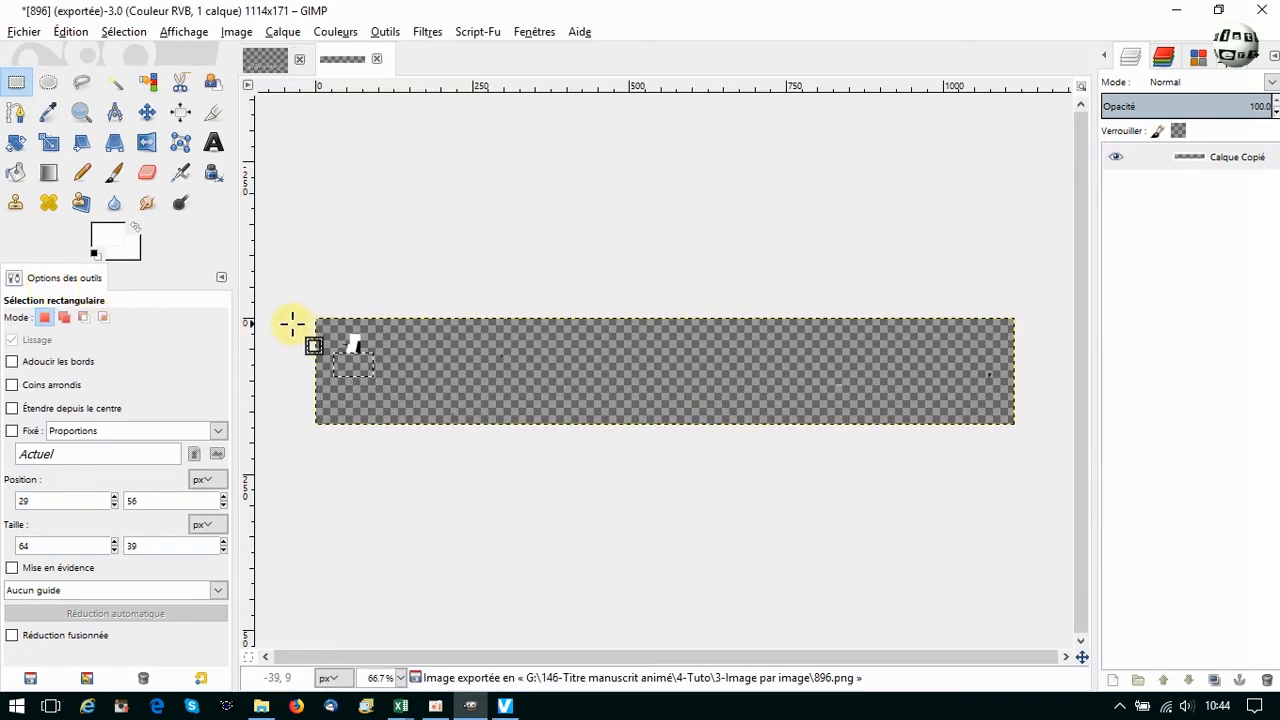
Step: Erase the last piece of the T with a selection of about 72 × 72 px and export the image as 895.png
left_click_drag(332, 322, 370, 360)
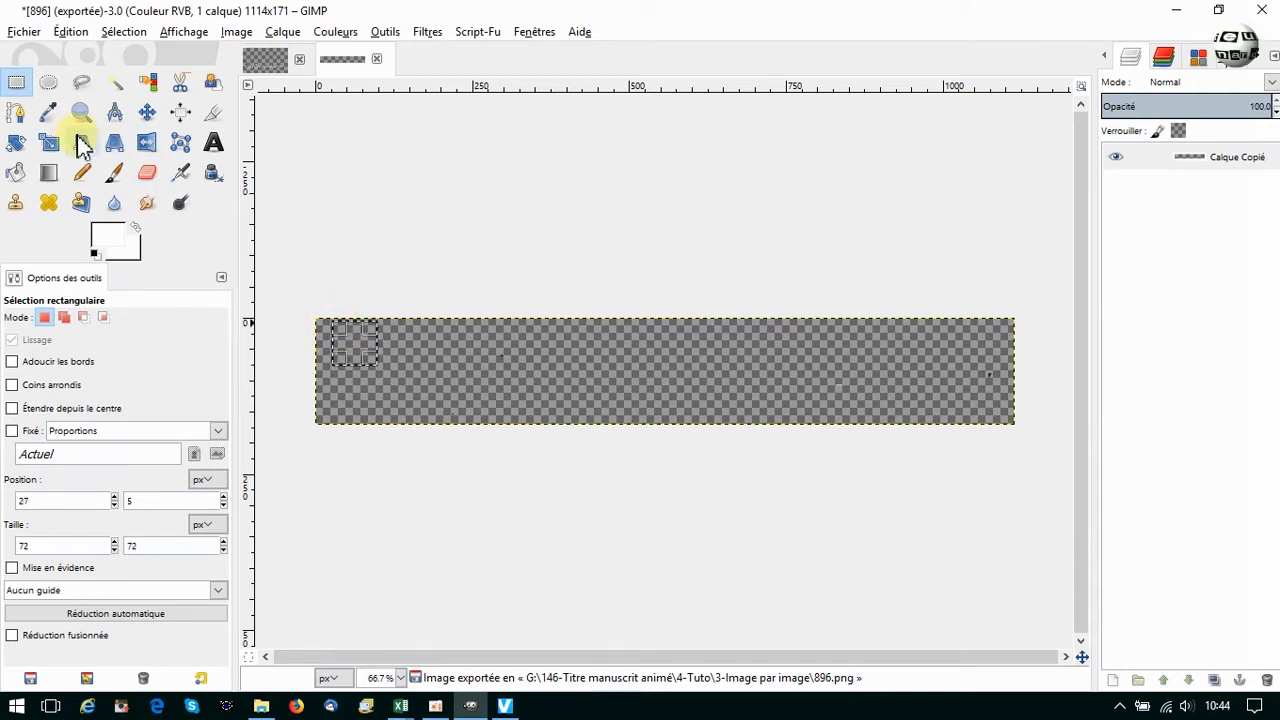
left_click(25, 38)
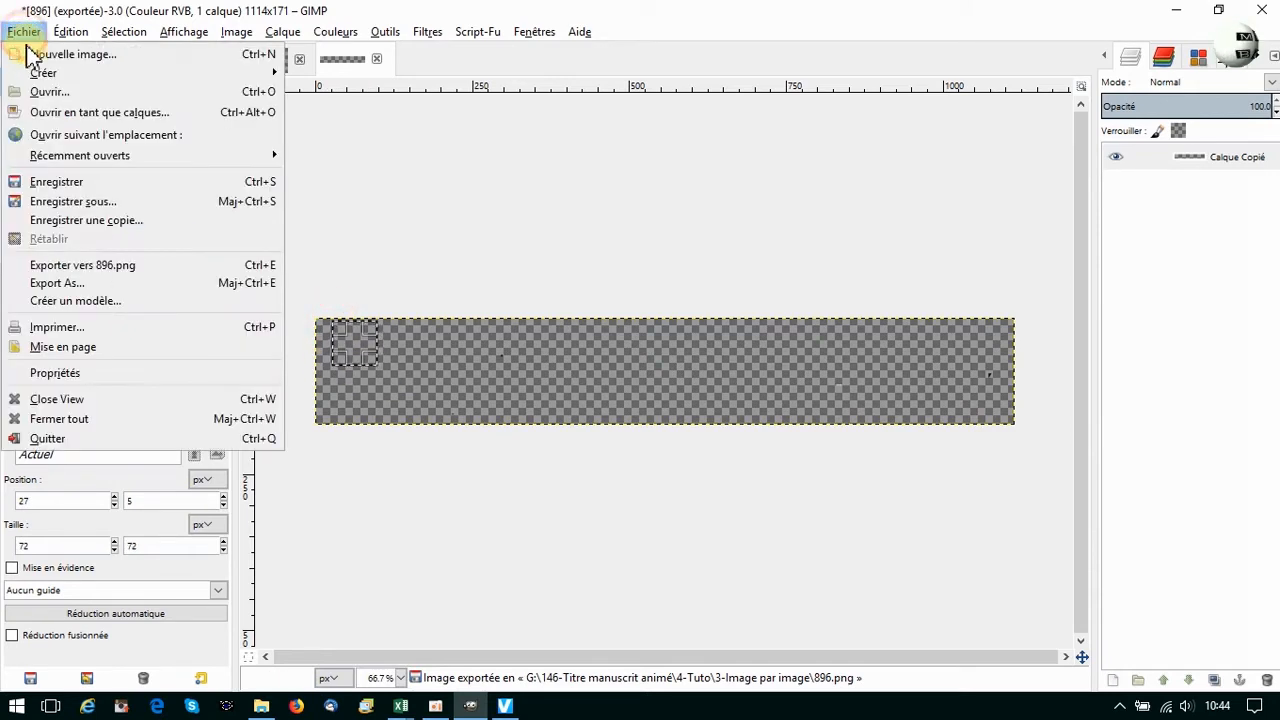
left_click(46, 284)
type("895.png")
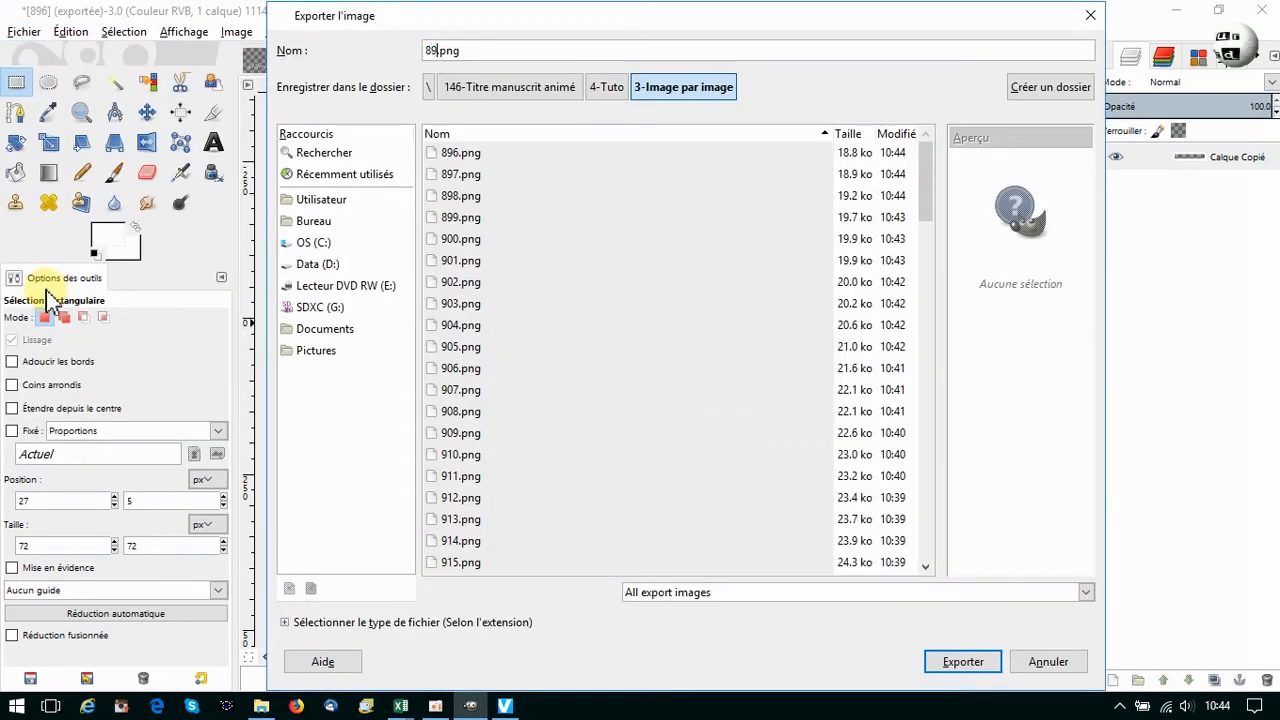
key("Return")
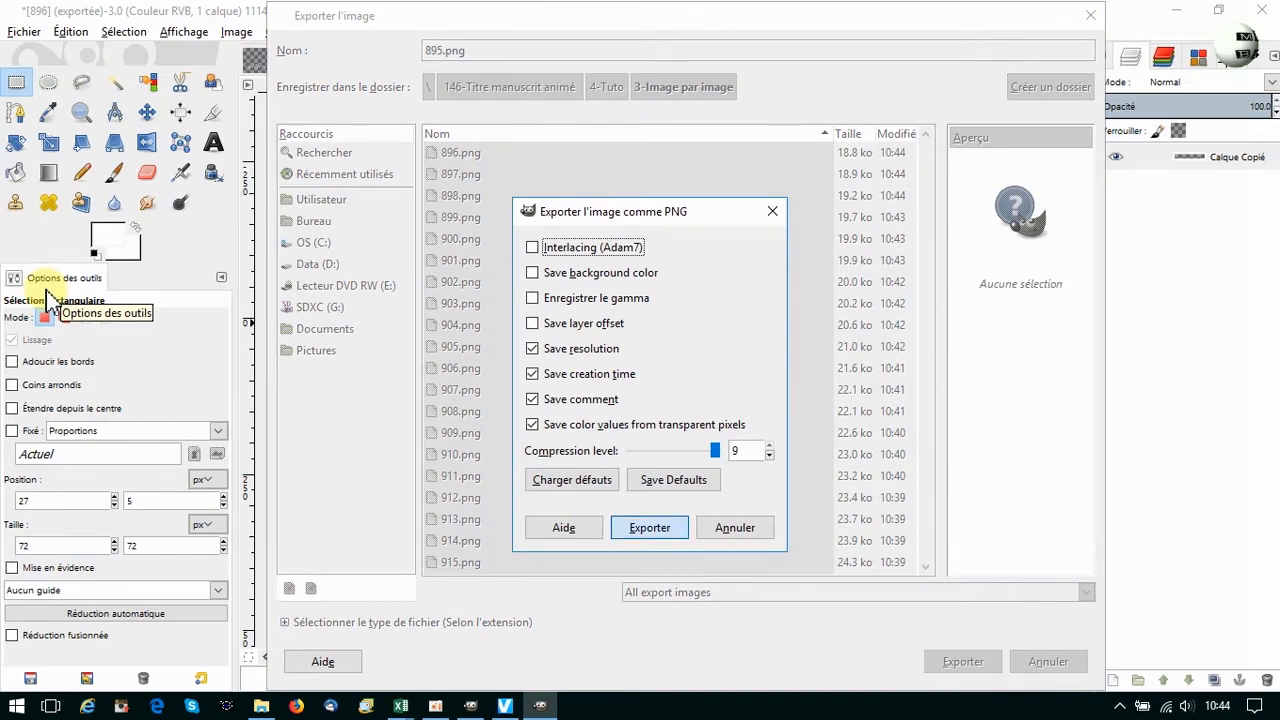
key("Return")
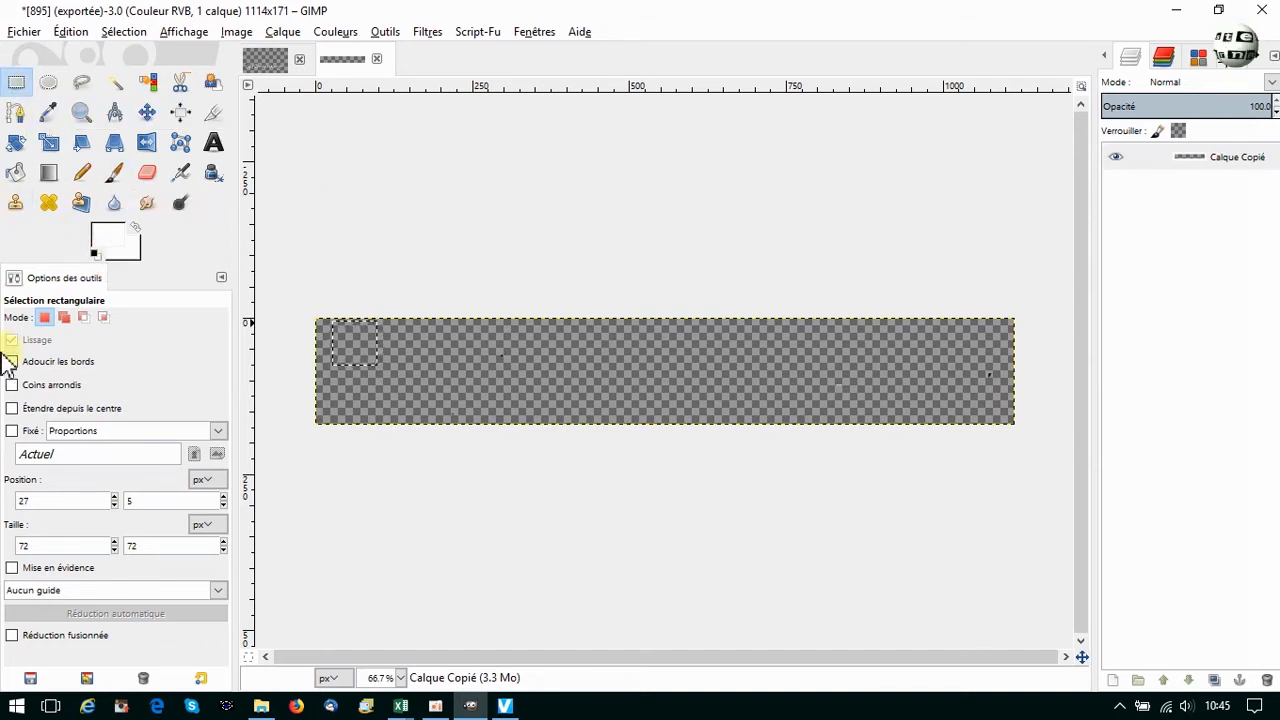
Step: Switch to MAGIX Vidéo deluxe and place all images from 895.png to 1000.png at the start of track 2
mouse_move(505, 703)
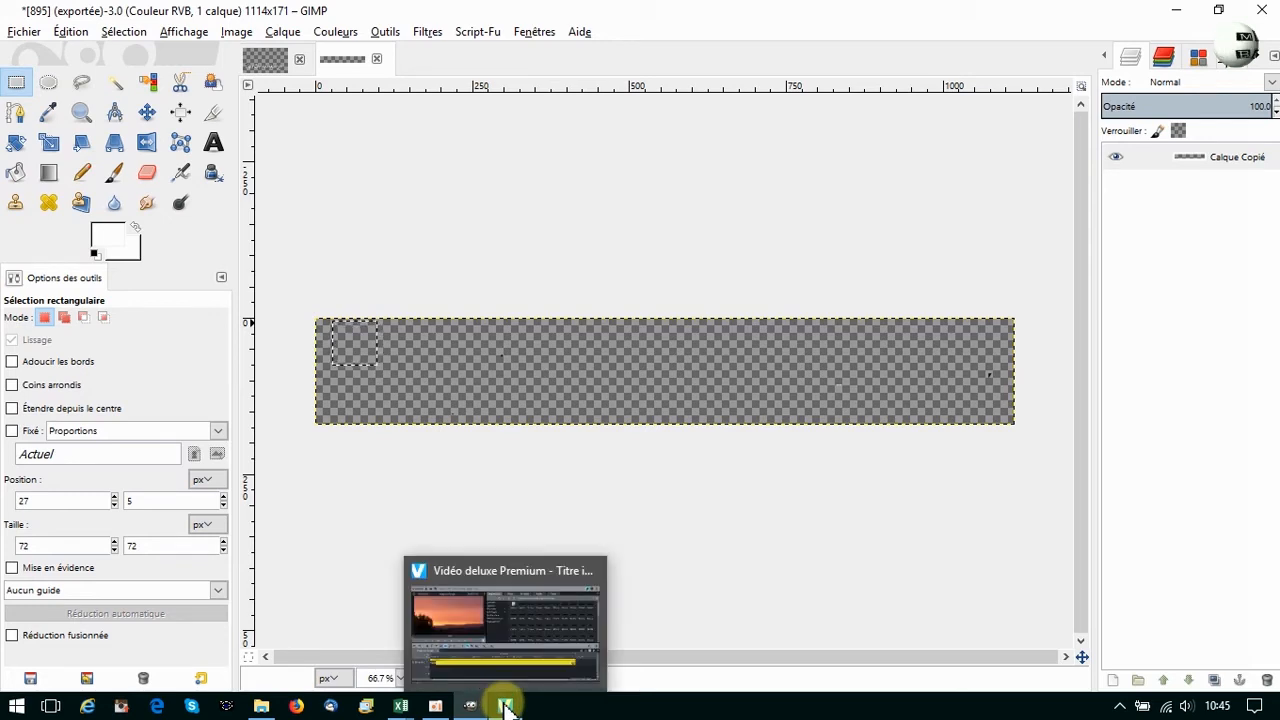
left_click(528, 668)
left_click(700, 152)
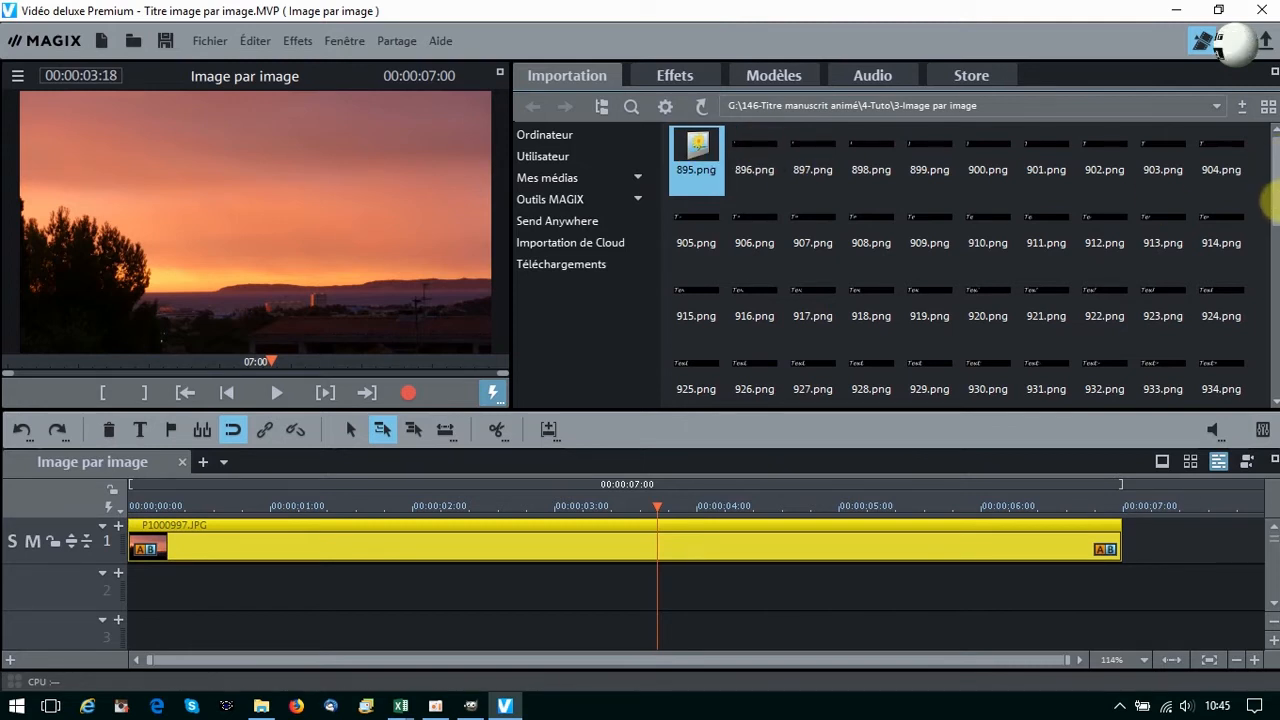
left_click_drag(1266, 200, 1263, 380)
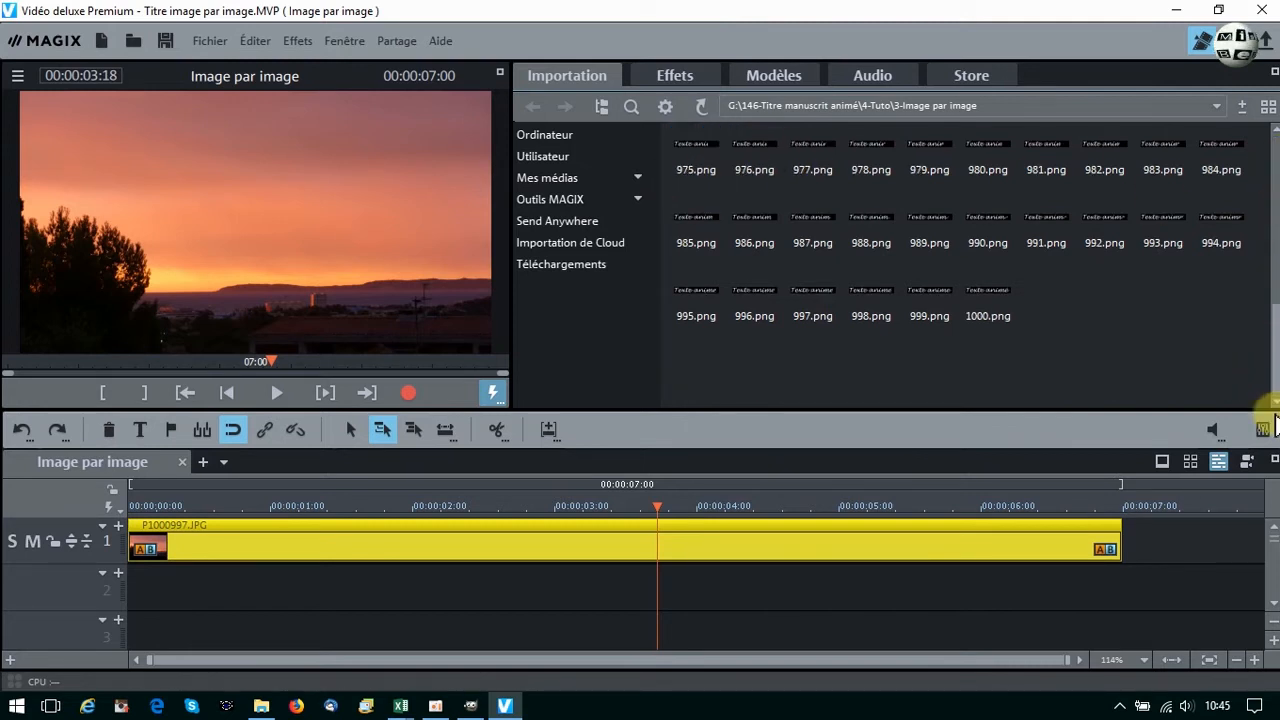
left_click(988, 296, "shift")
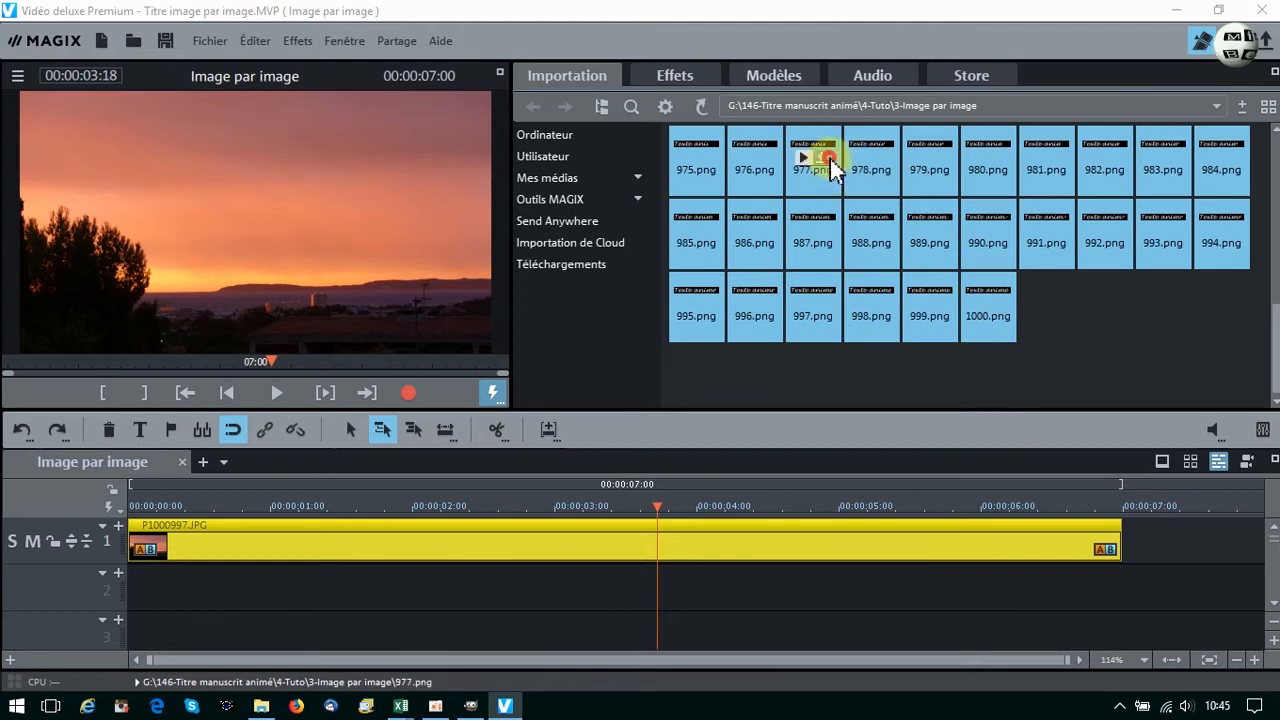
left_click_drag(712, 245, 149, 588)
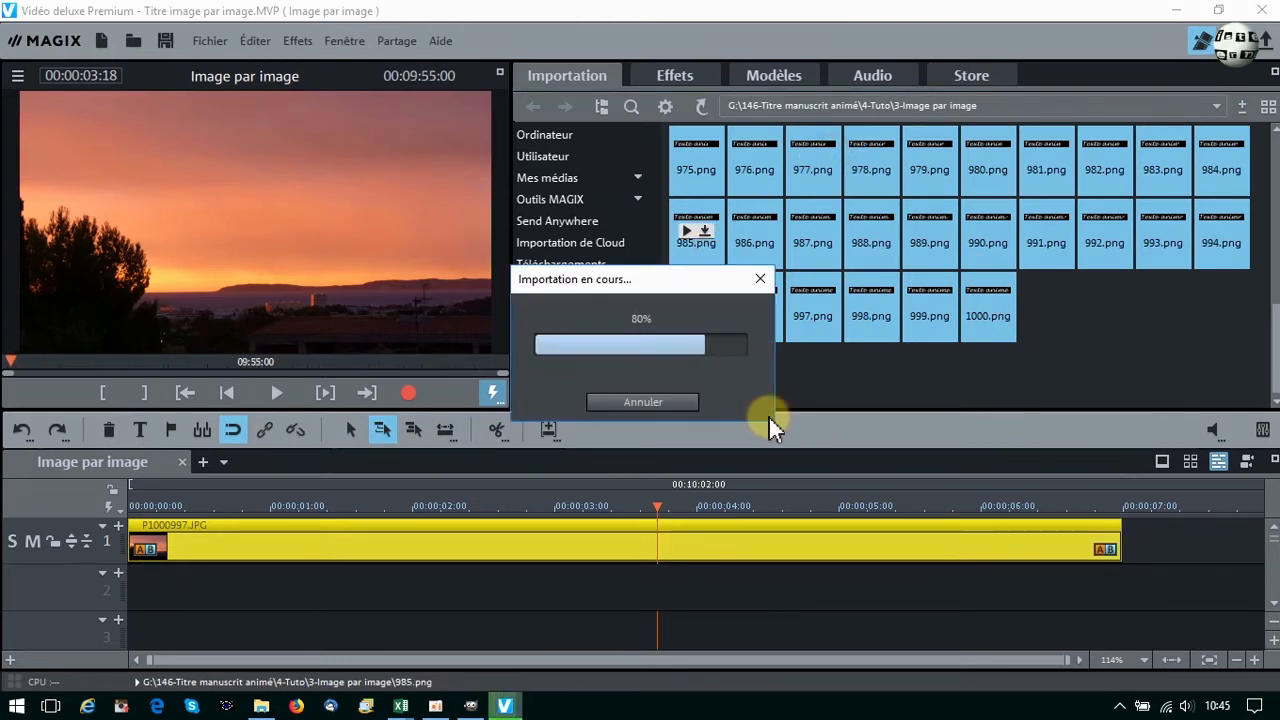
Step: Set the display duration of all title images on track 2 except the last one to 00:00:01
left_click(1171, 664)
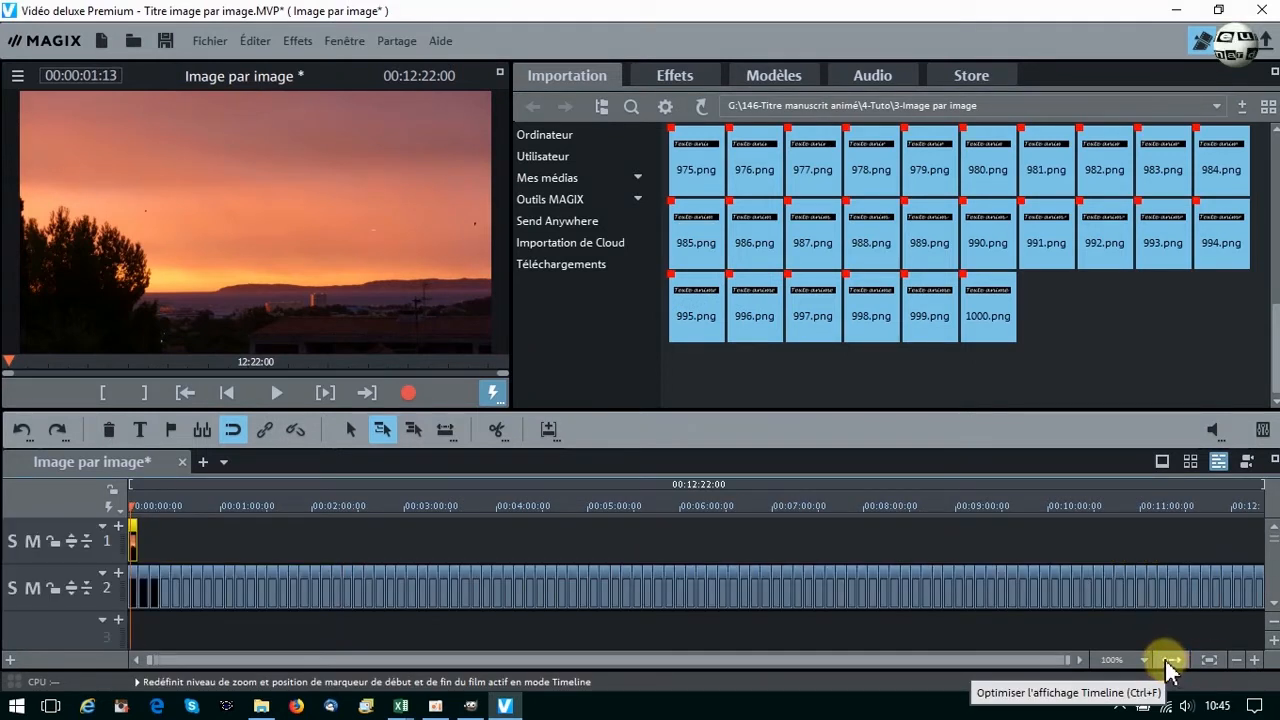
left_click(1249, 572)
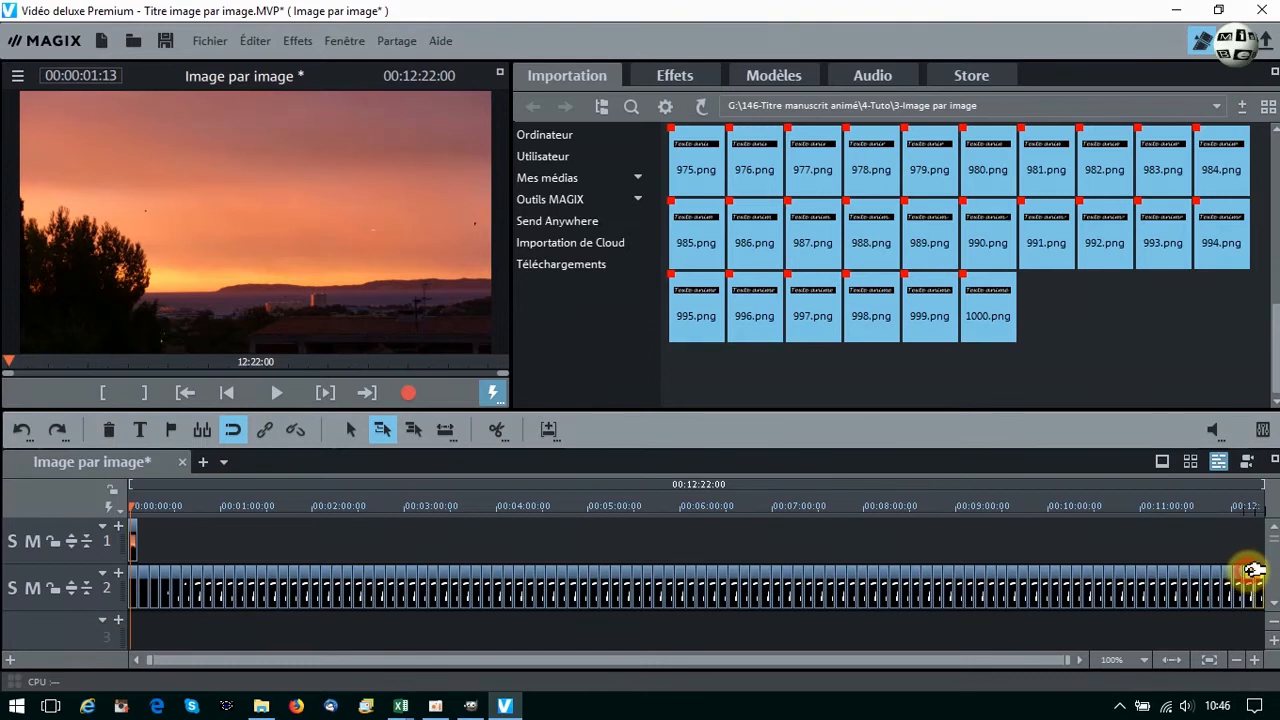
left_click_drag(1248, 623, 135, 590)
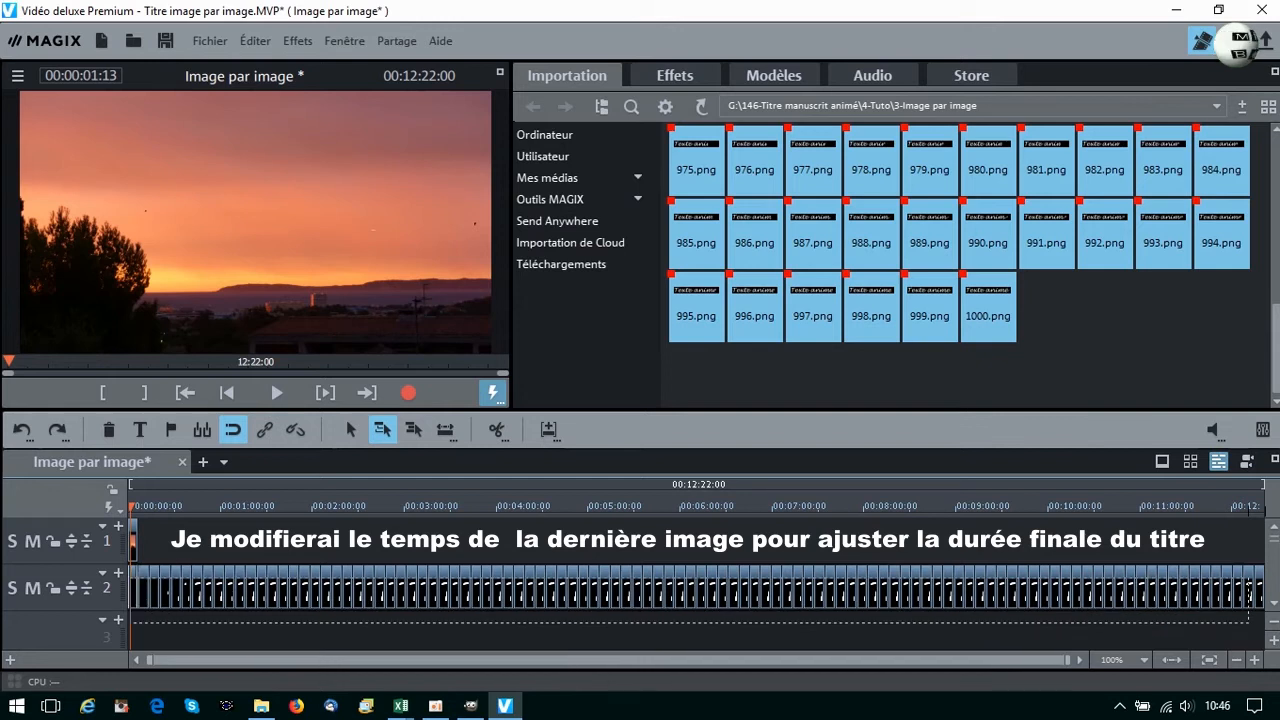
left_click_drag(135, 590, 128, 575)
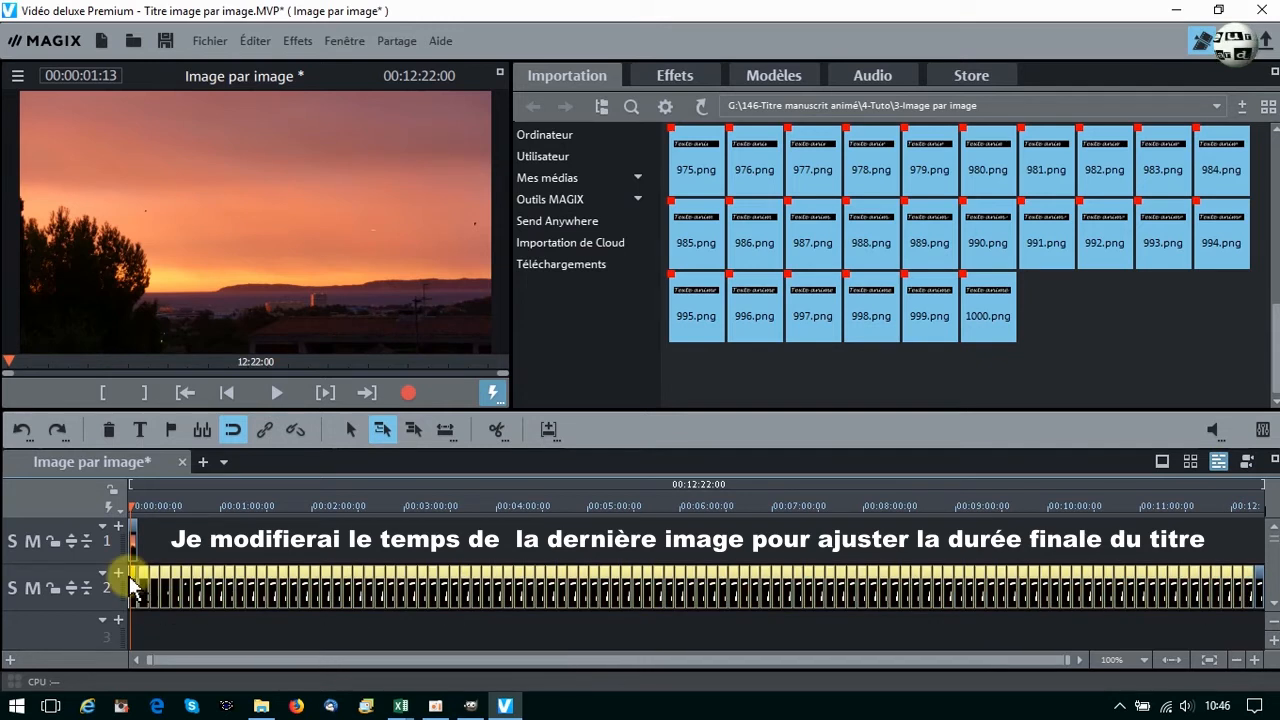
right_click(150, 574)
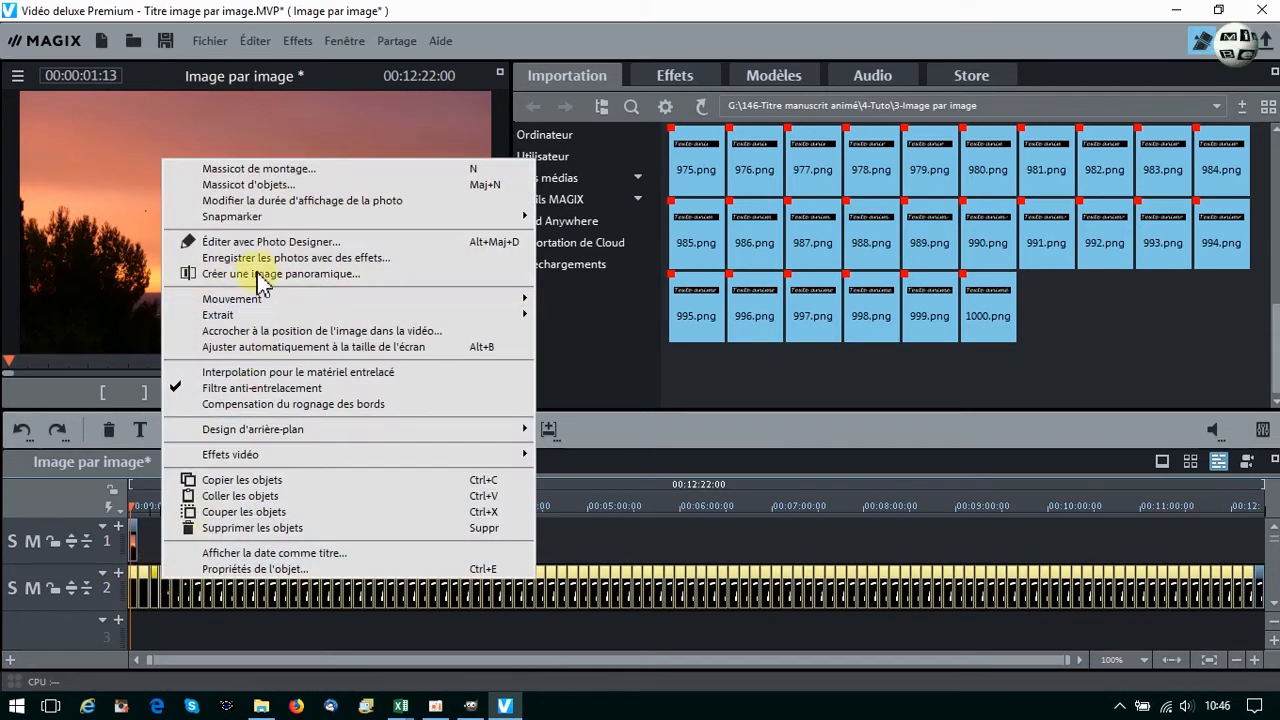
left_click(262, 201)
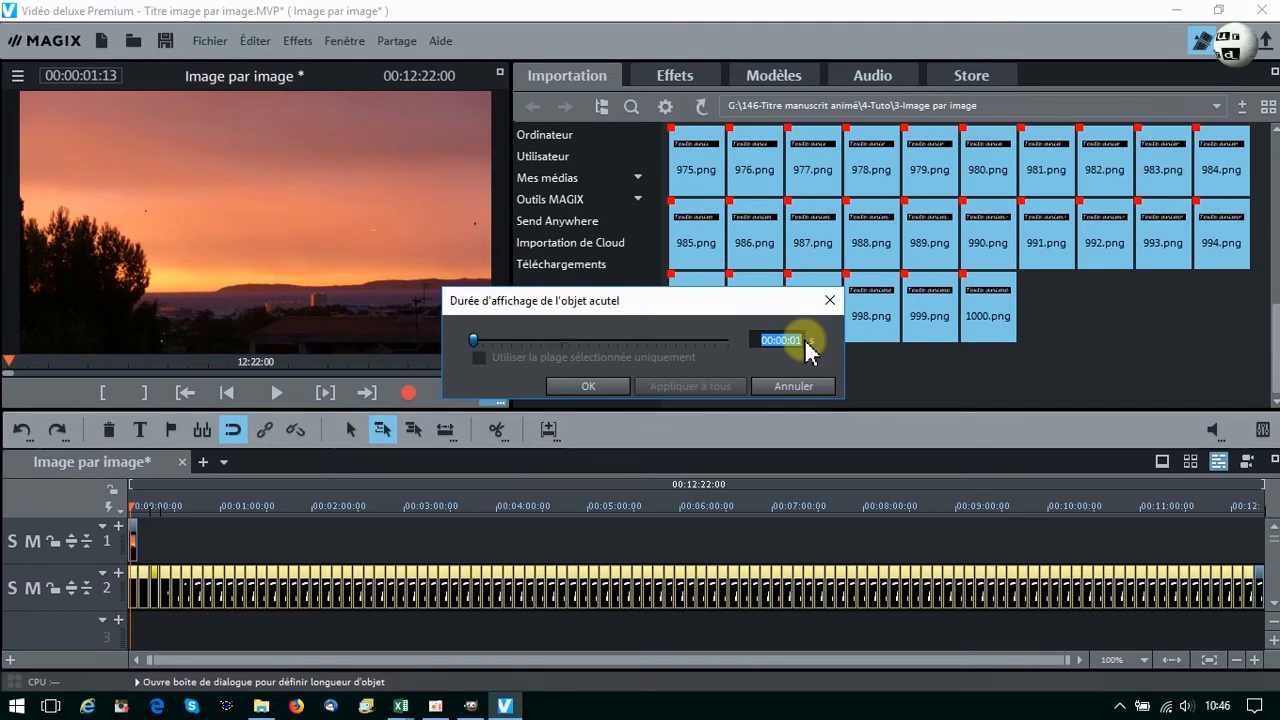
left_click(588, 386)
left_click(600, 418)
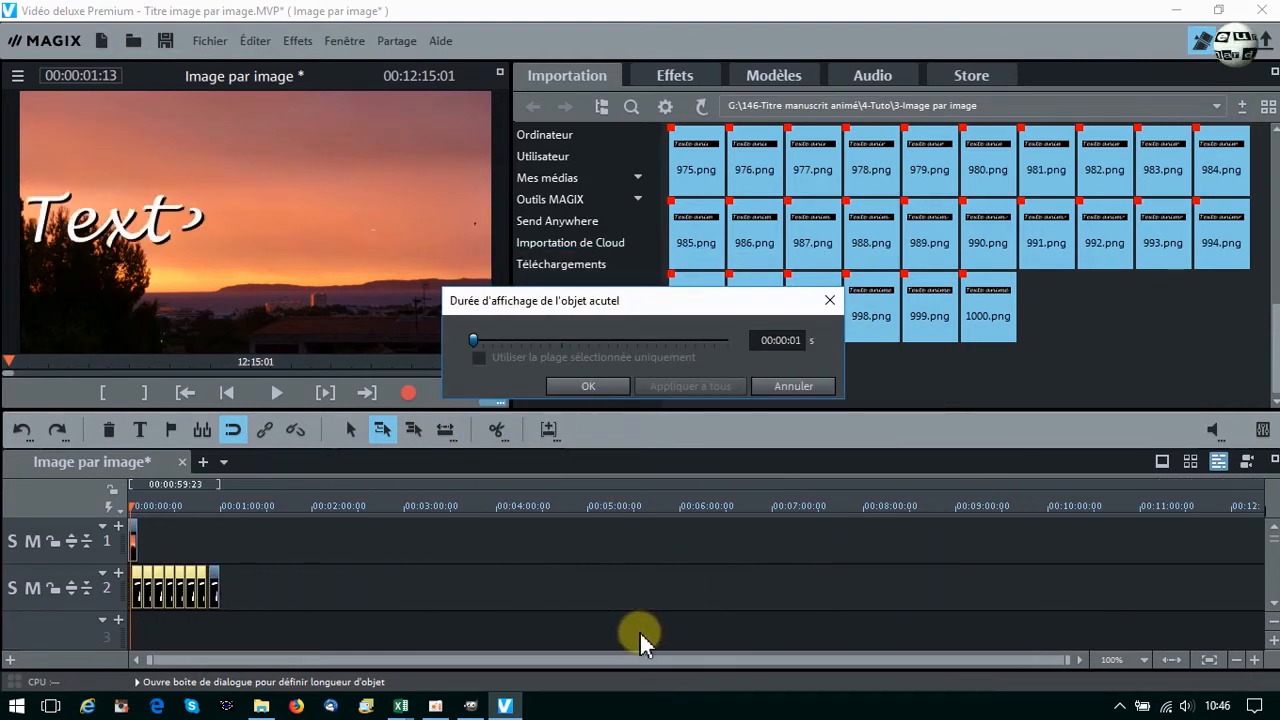
left_click(1172, 662)
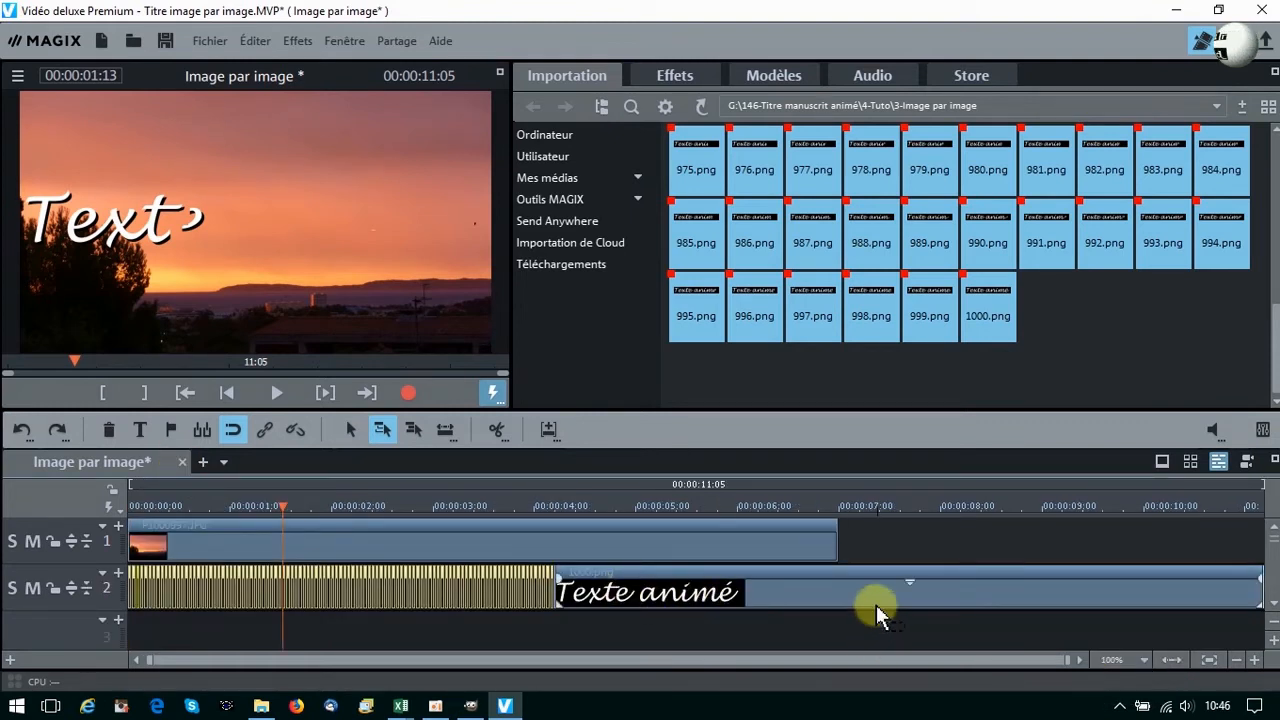
Step: Preview the title from the start and trim image 1000.png on track 2 to the sunset's end at 00:00:07:00
left_click(122, 507)
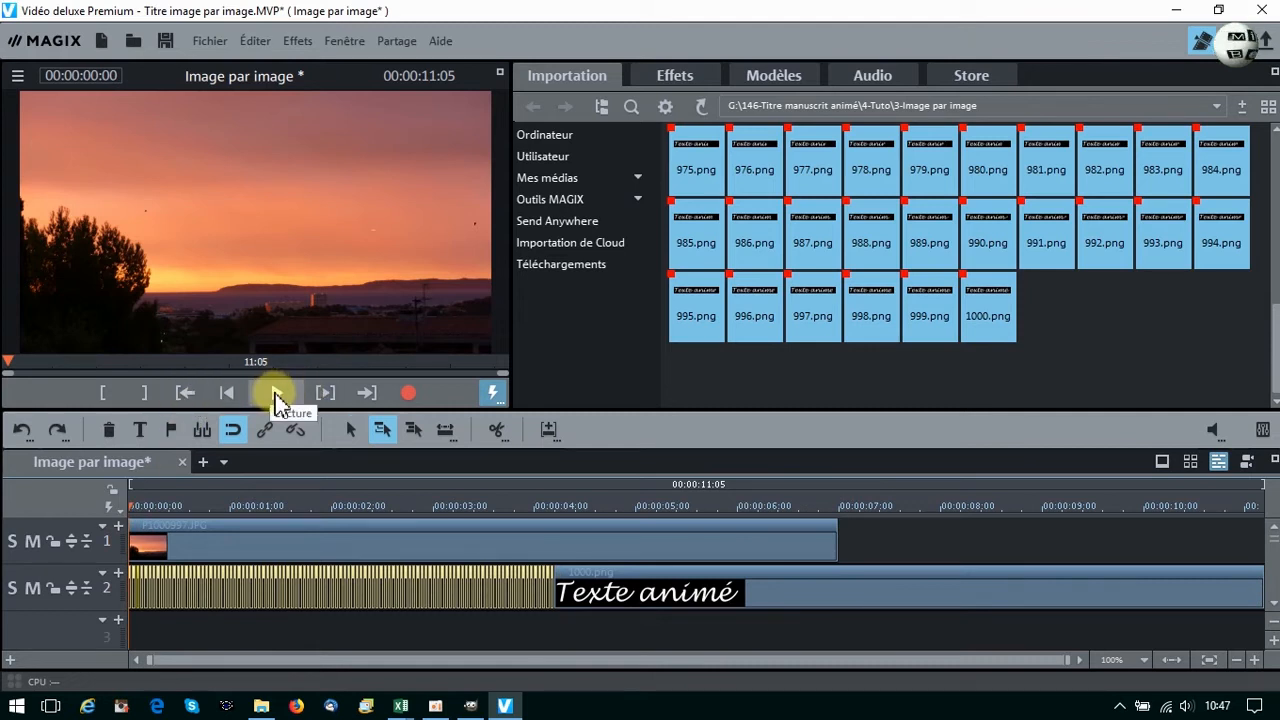
left_click(275, 398)
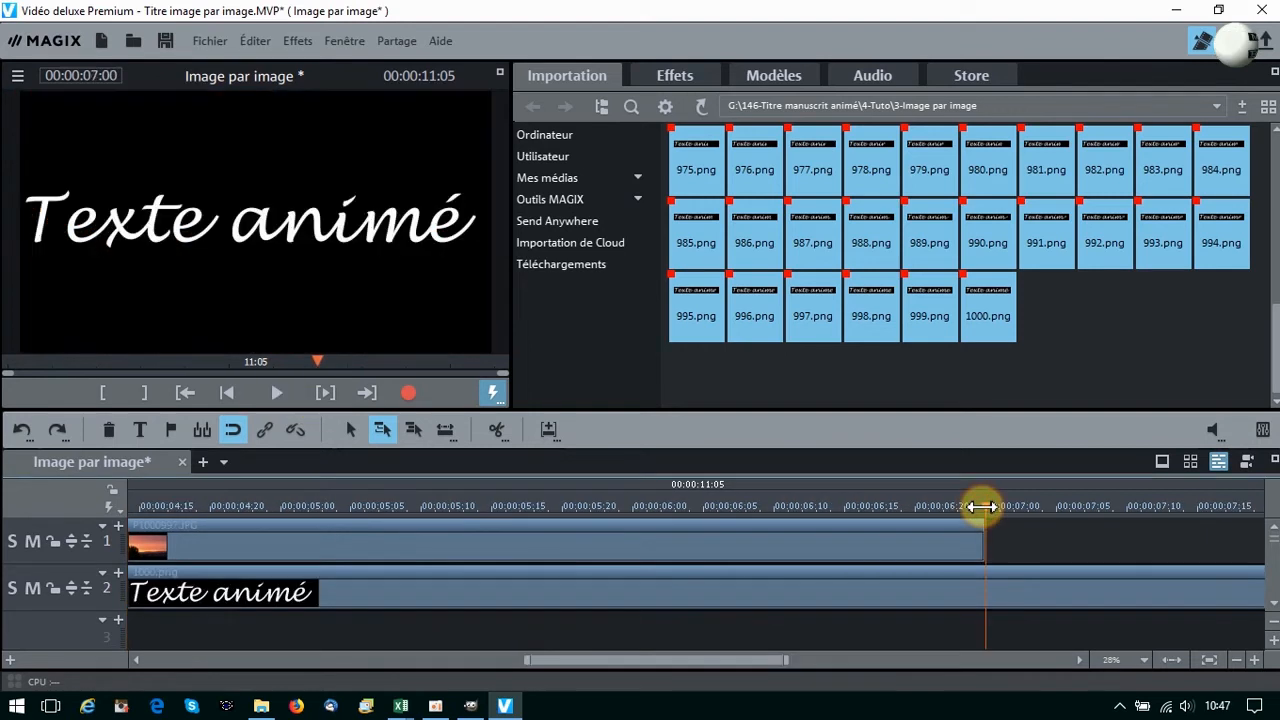
left_click(1013, 587)
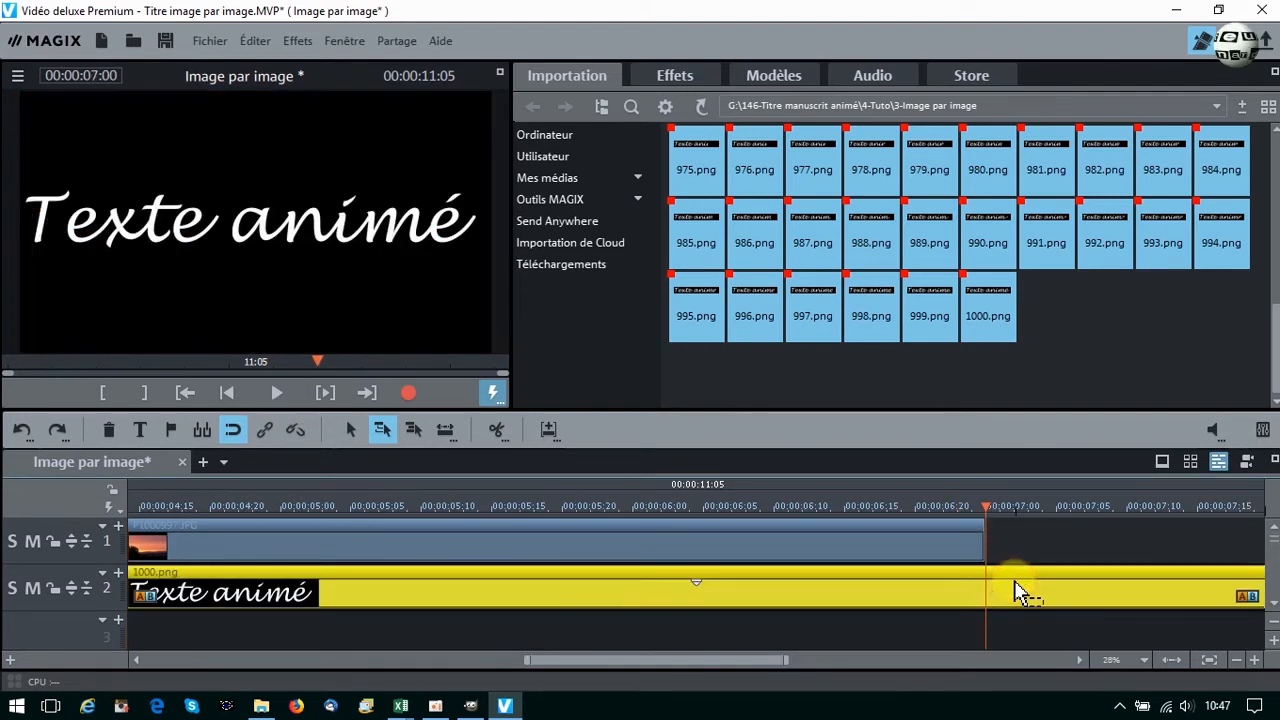
left_click(499, 429)
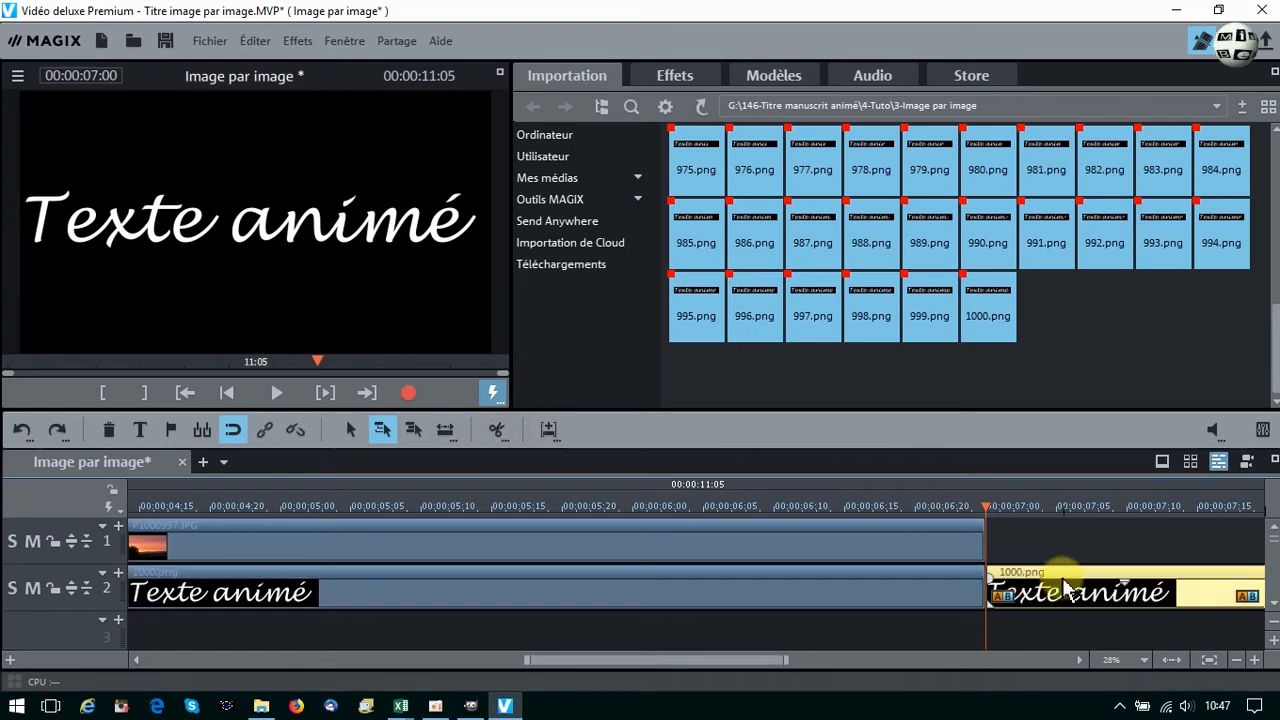
right_click(1068, 588)
left_click(1036, 533)
Step: Review the title animation from the start in the enlarged and normal preview, and examine the images along track 2
left_click(226, 393)
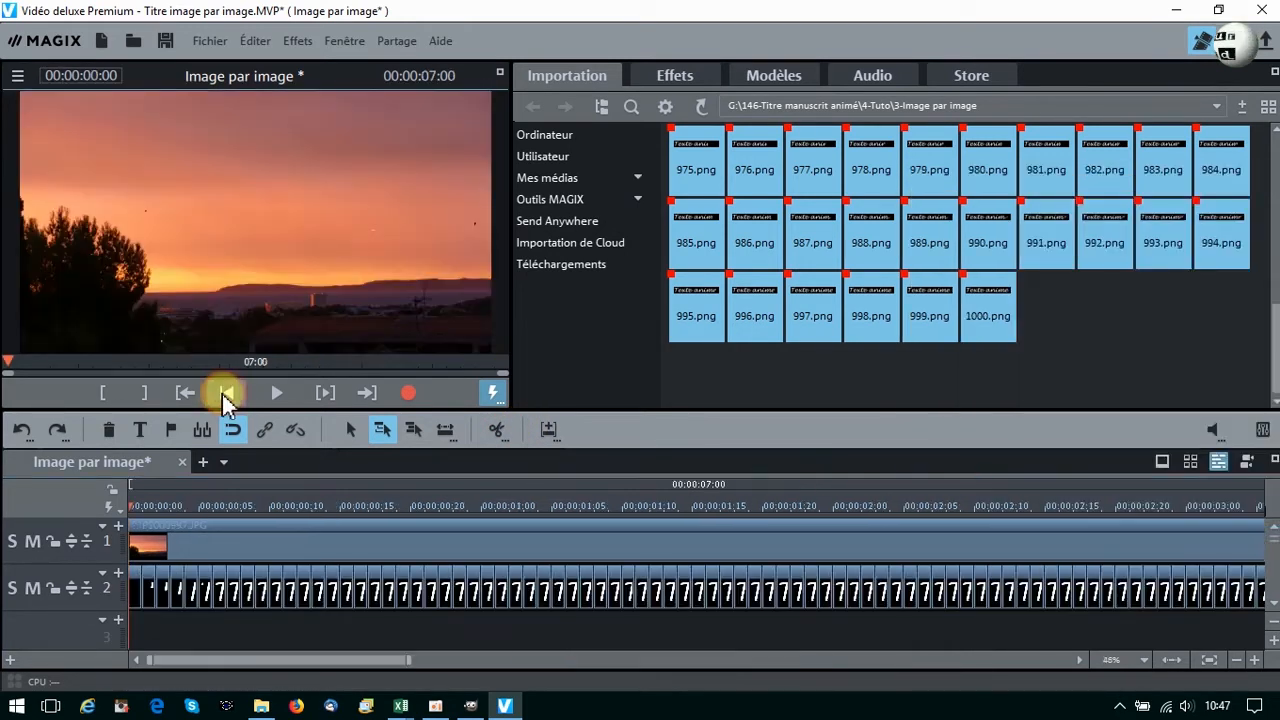
left_click(499, 73)
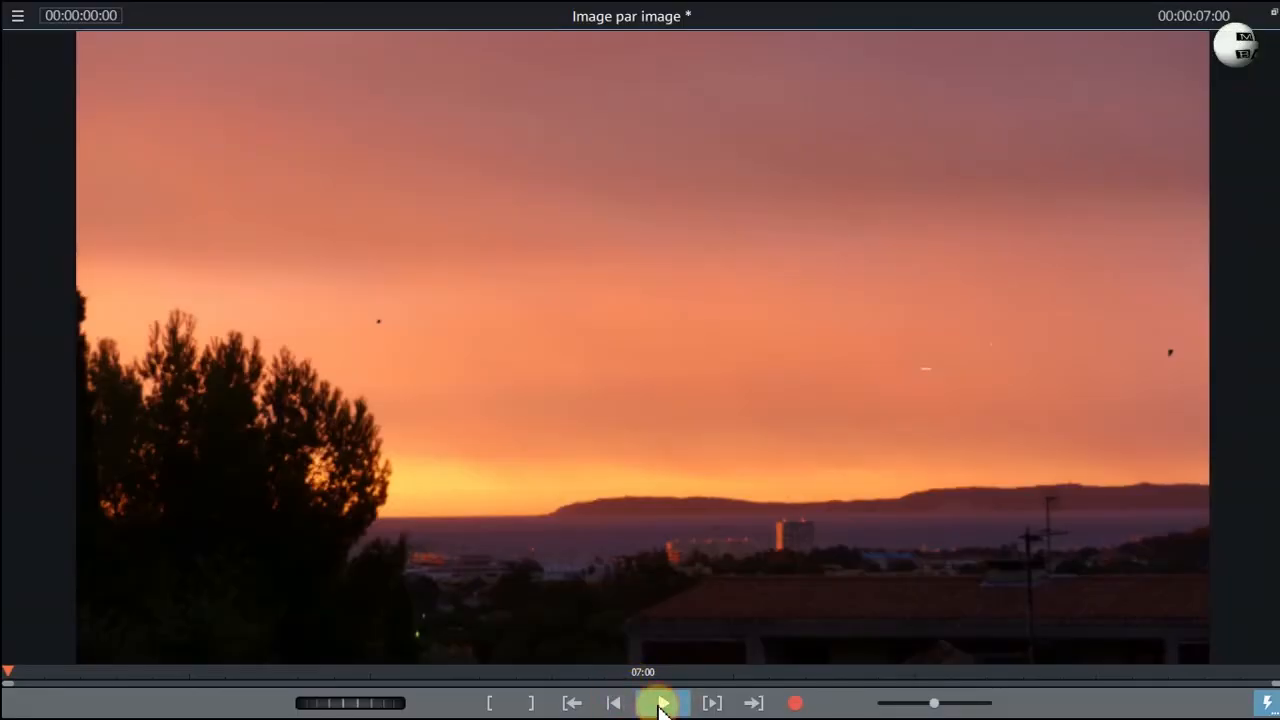
left_click(660, 704)
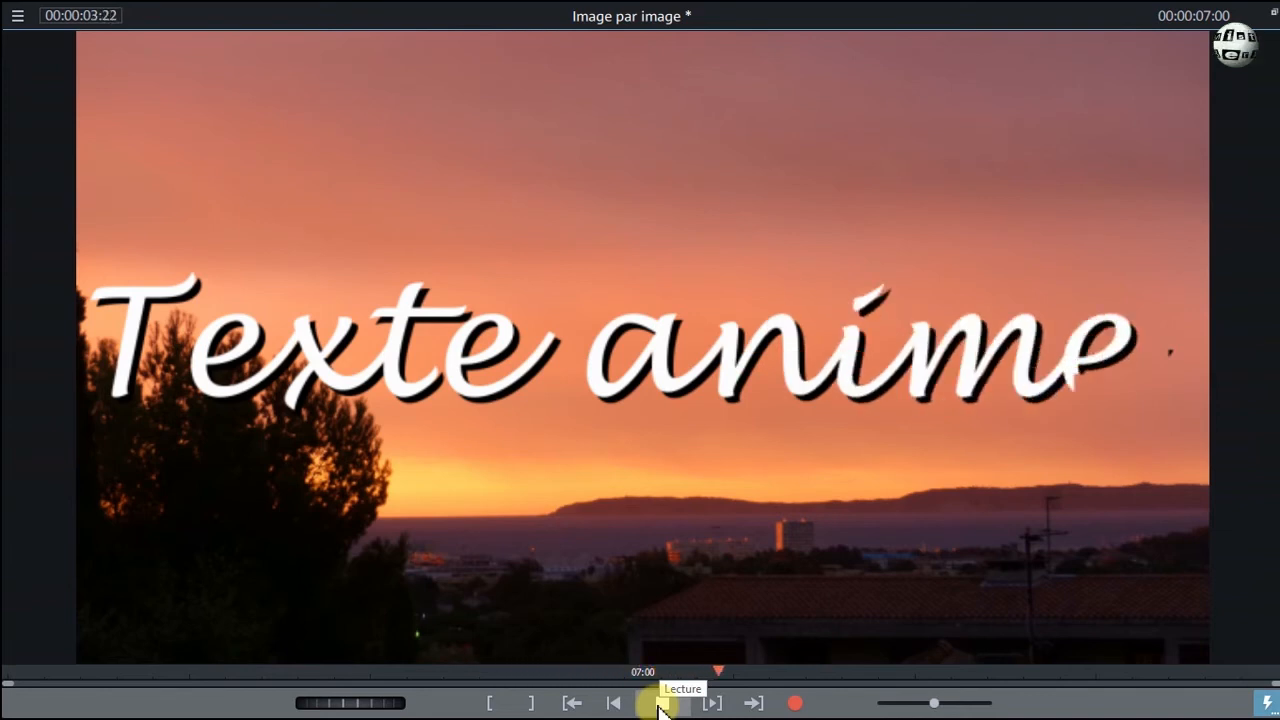
left_click(660, 704)
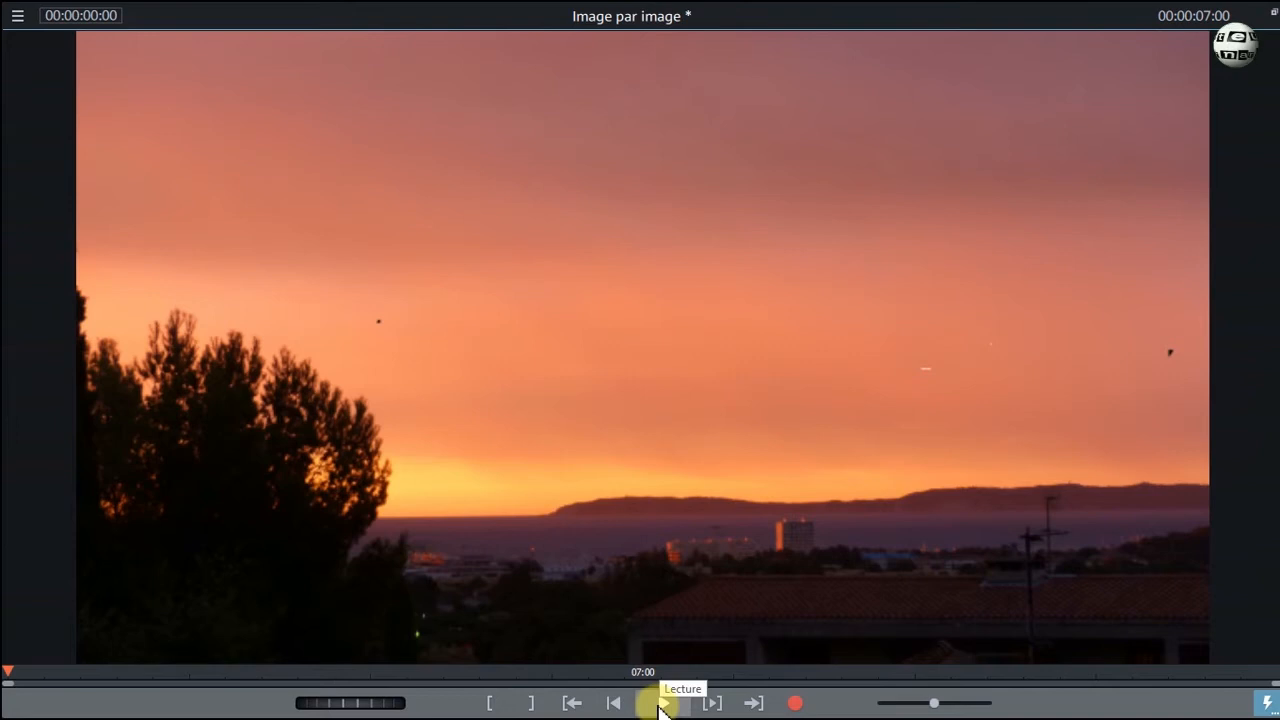
left_click(1274, 12)
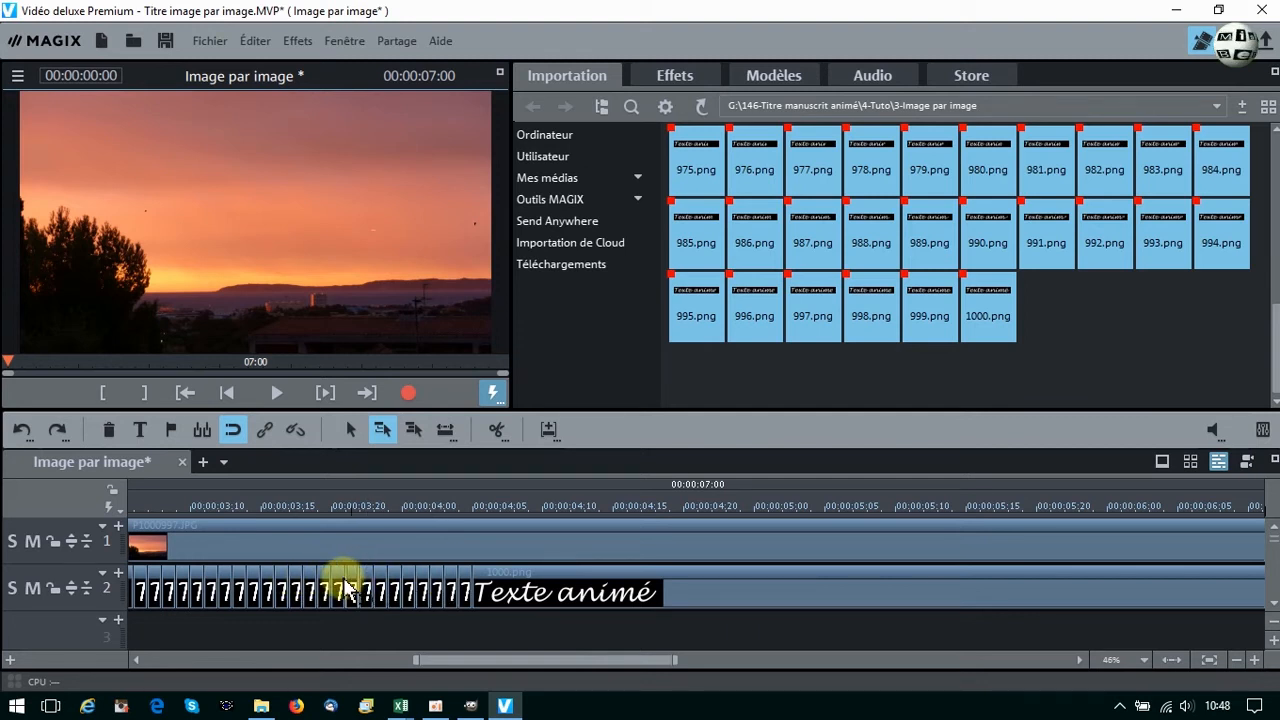
left_click_drag(497, 592, 704, 584)
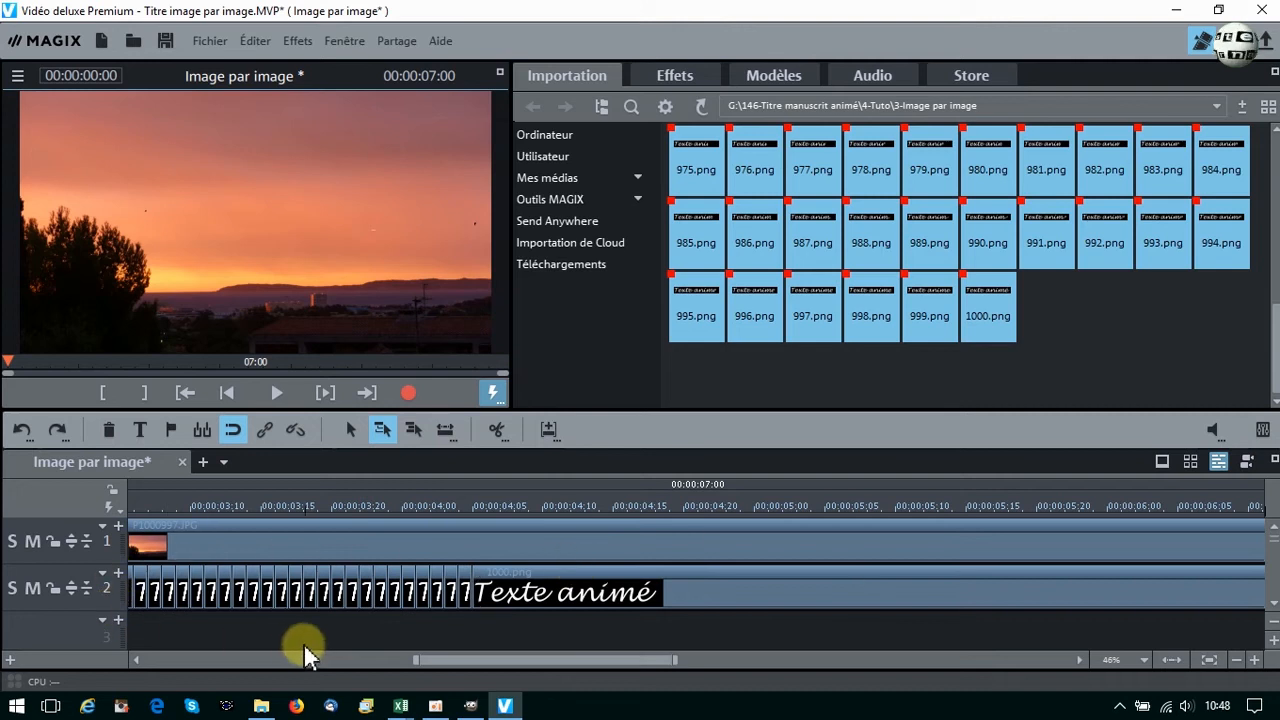
left_click_drag(449, 660, 186, 660)
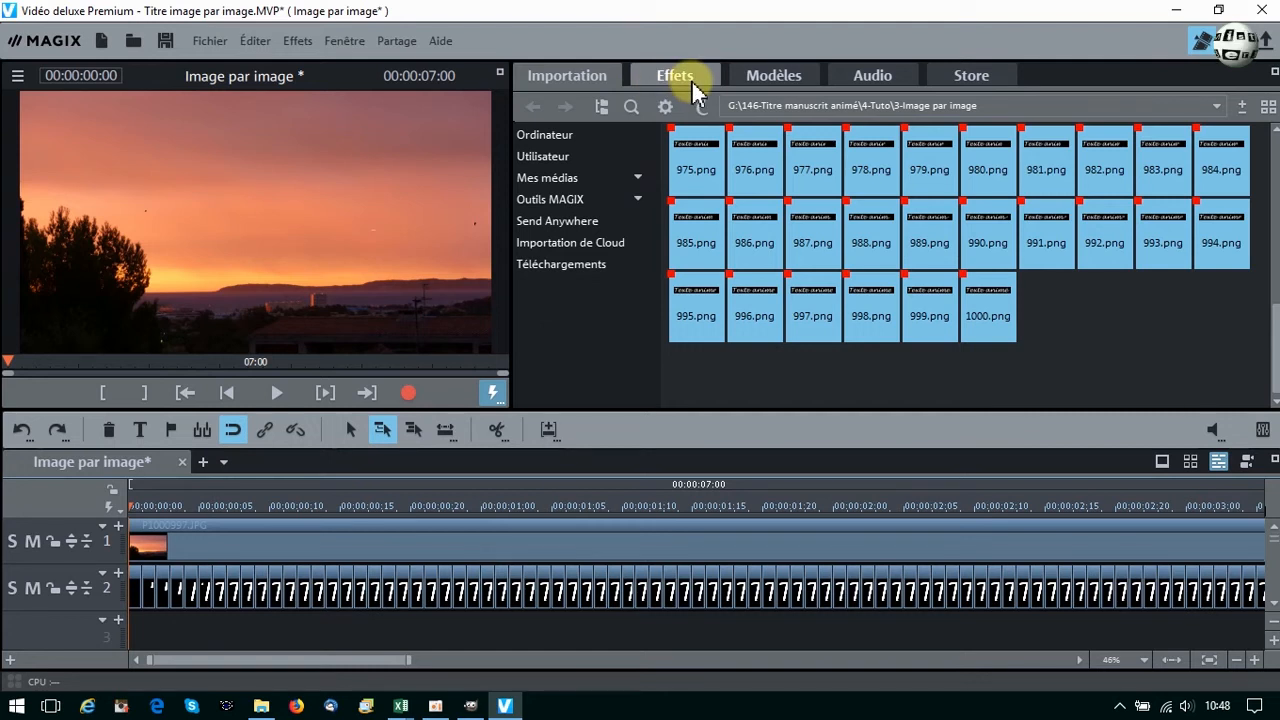
left_click(277, 393)
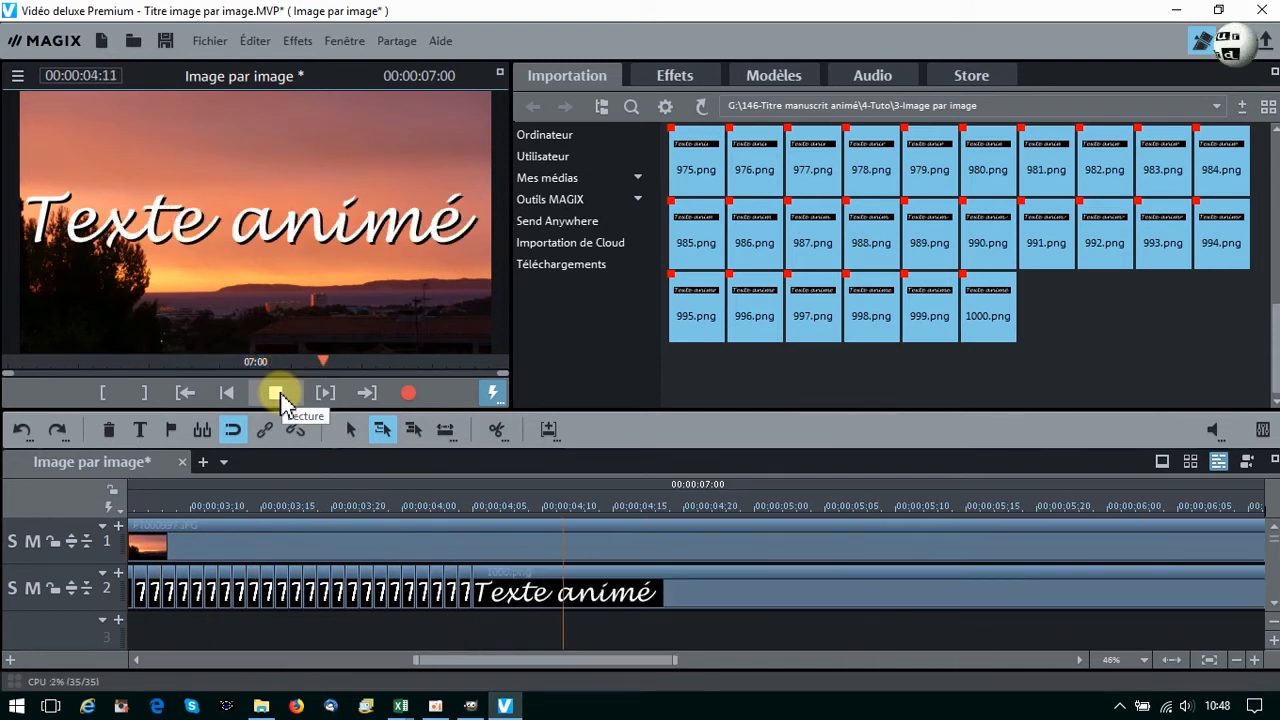
left_click(278, 394)
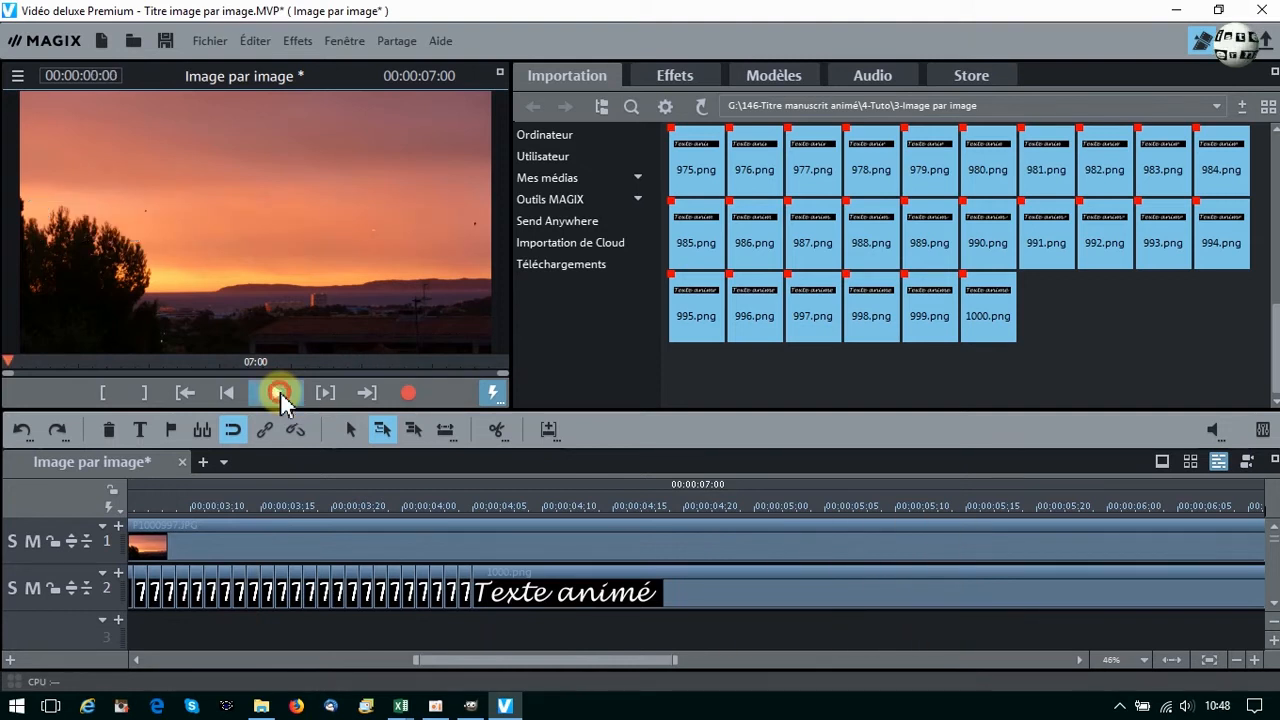
left_click(280, 394)
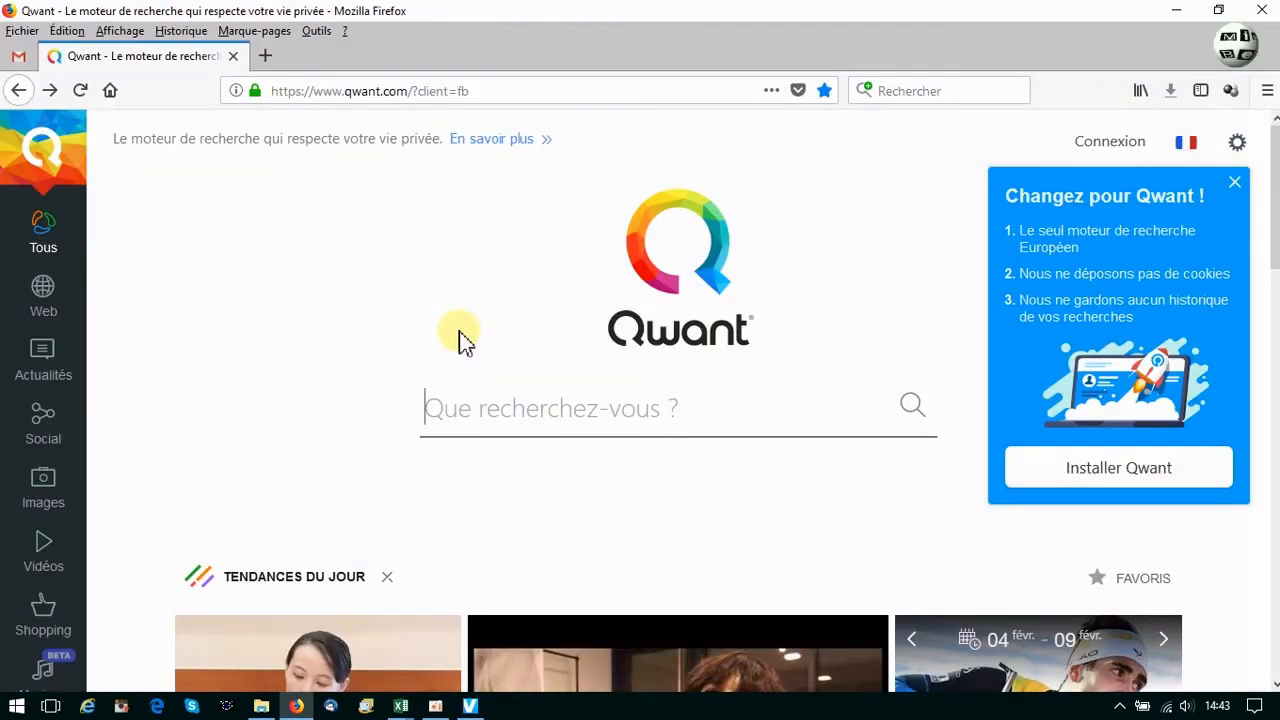
Step: In Firefox, search Qwant for "heroglyph" and open the proDAD Heroglyph V4 product page
type("h")
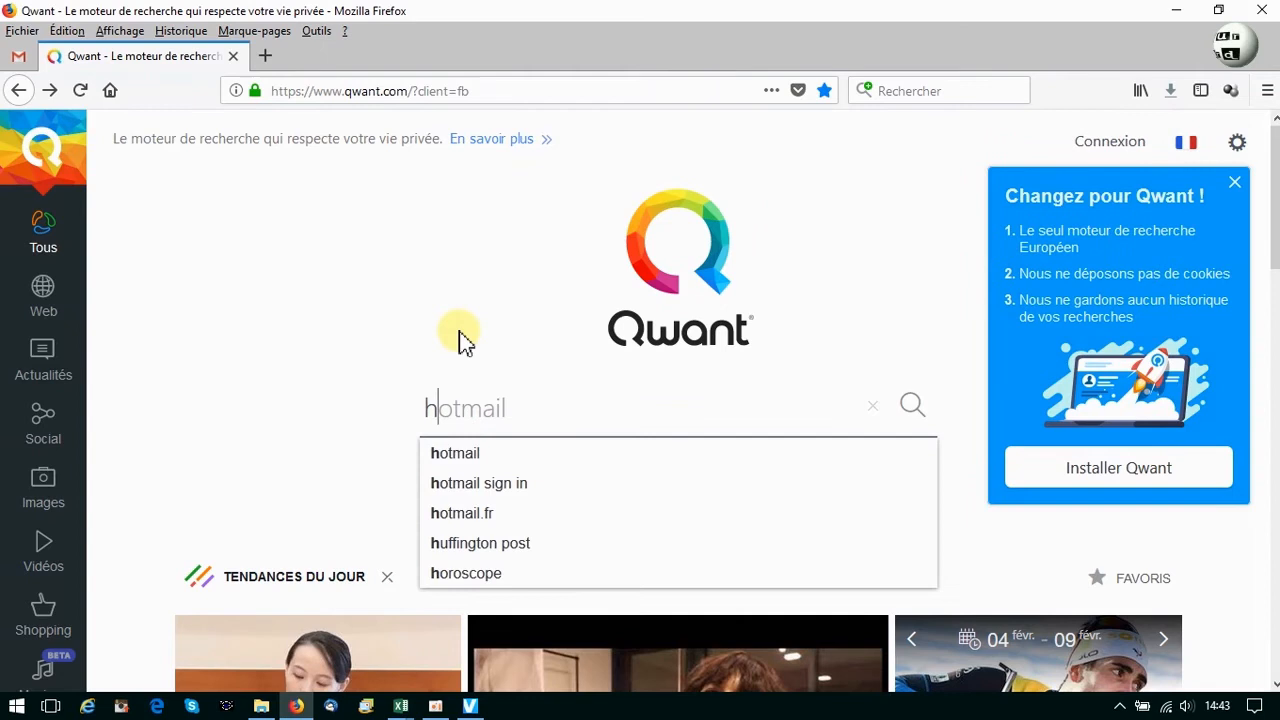
type("eroglyph")
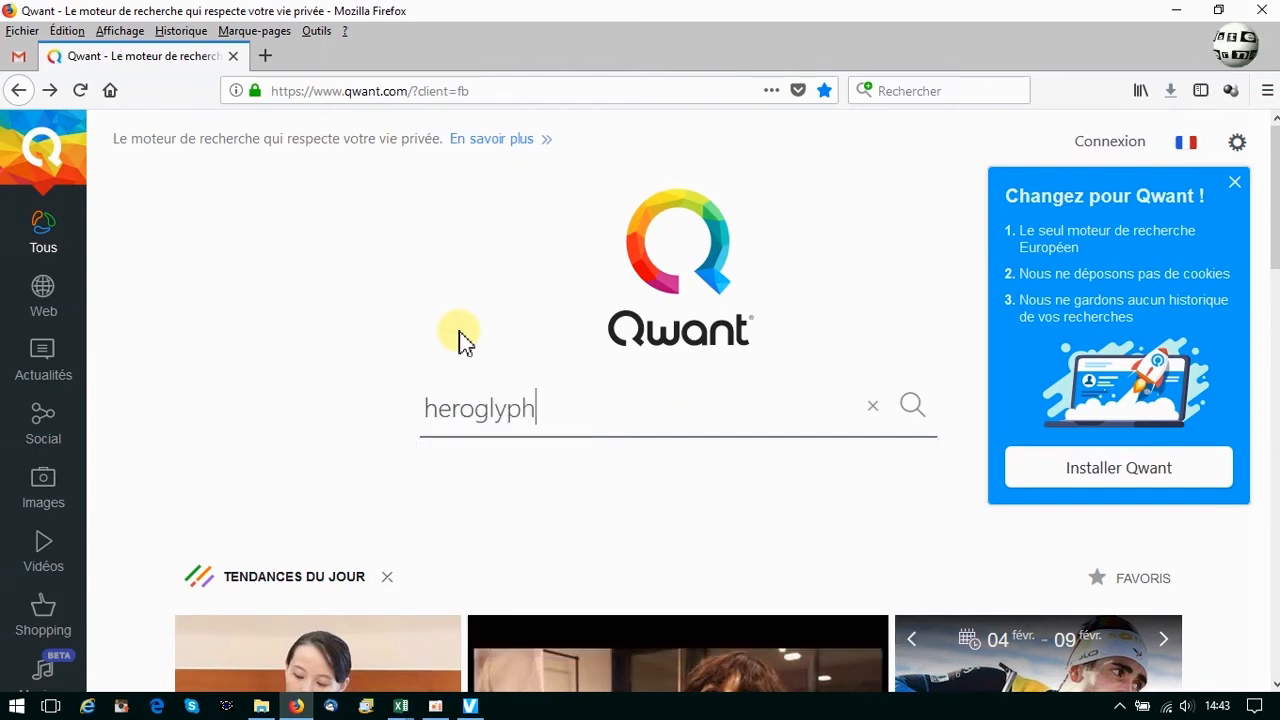
key("Return")
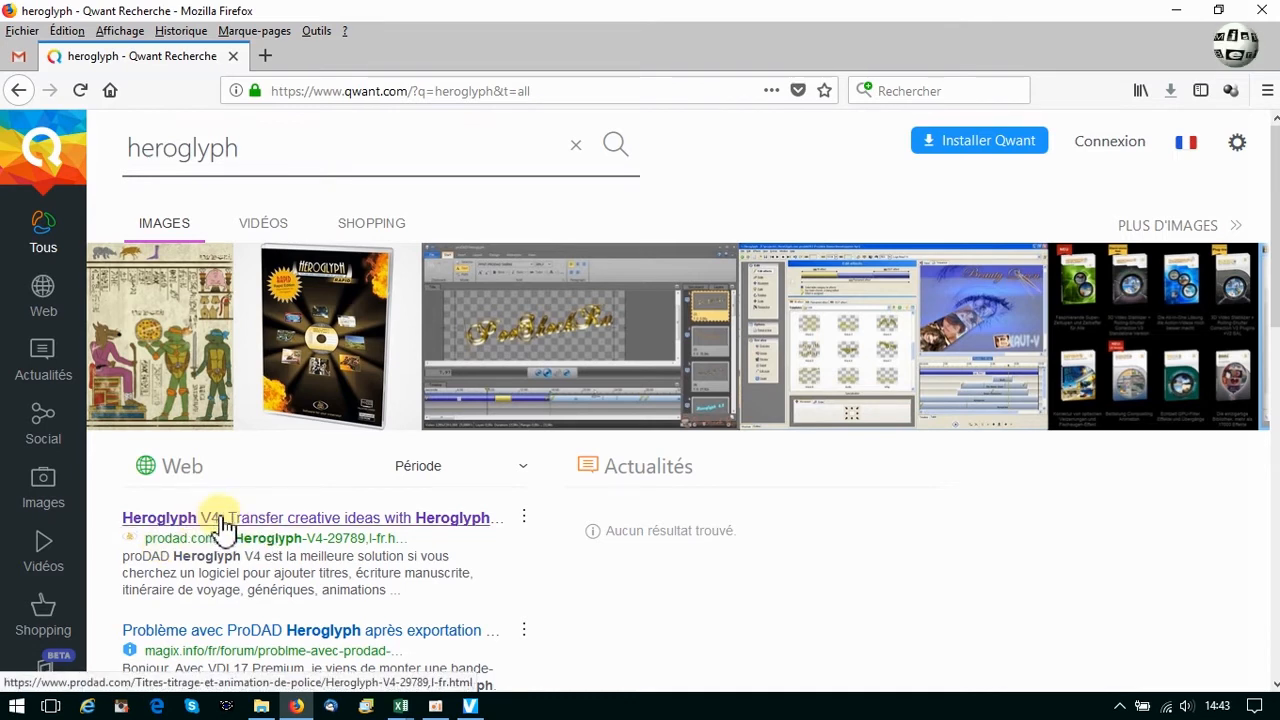
left_click(222, 527)
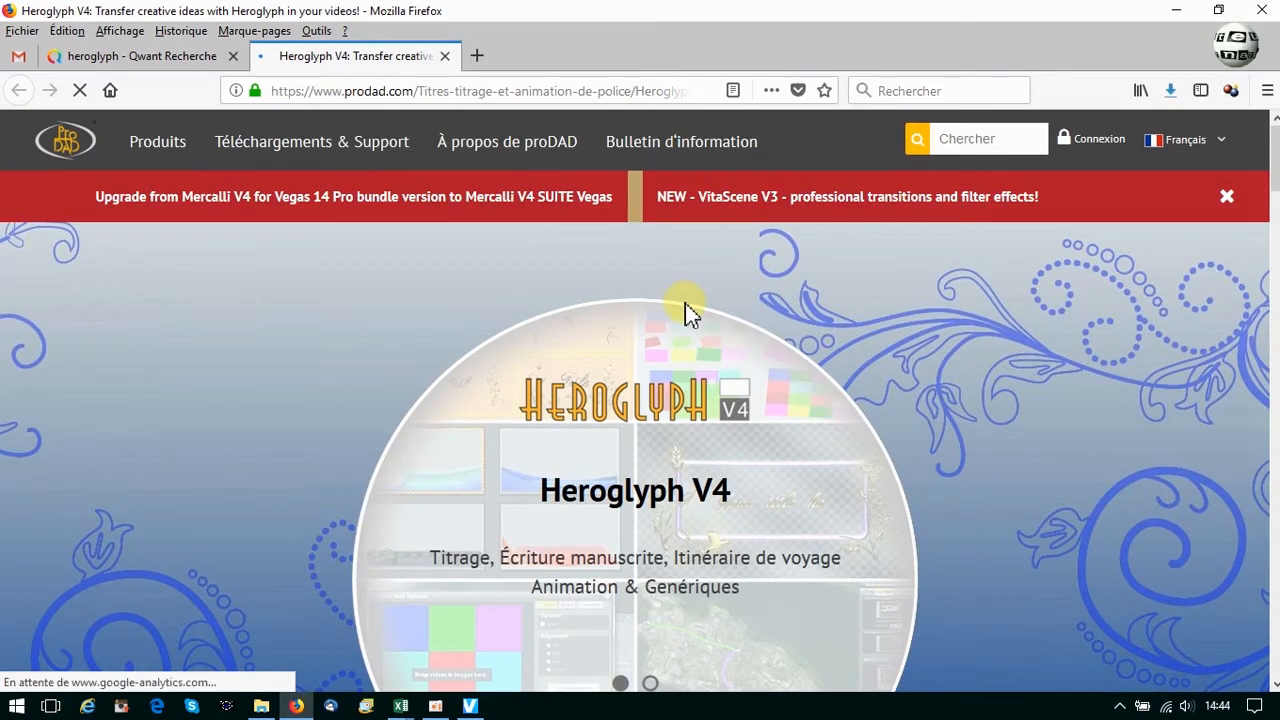
Step: Request the Heroglyph V4 free trial by logging in to the proDAD account, and open the list of trial versions
scroll(685, 303, "down", 8)
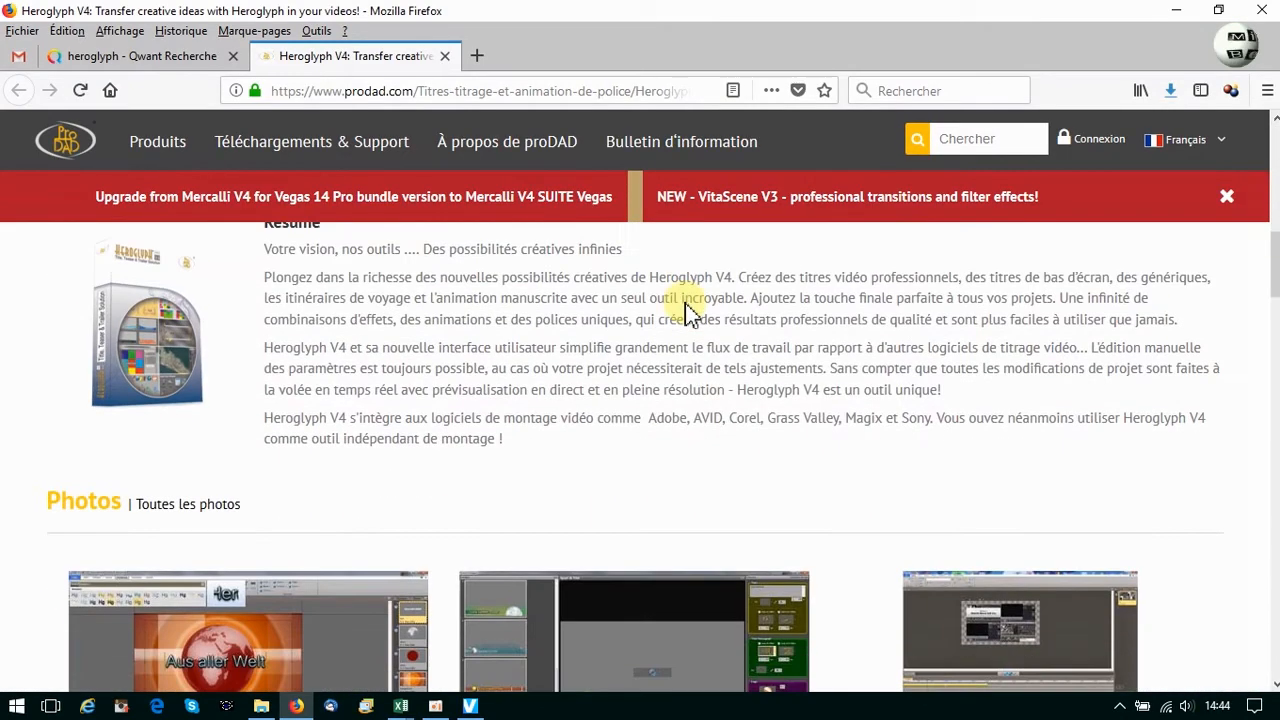
scroll(451, 418, "up", 2)
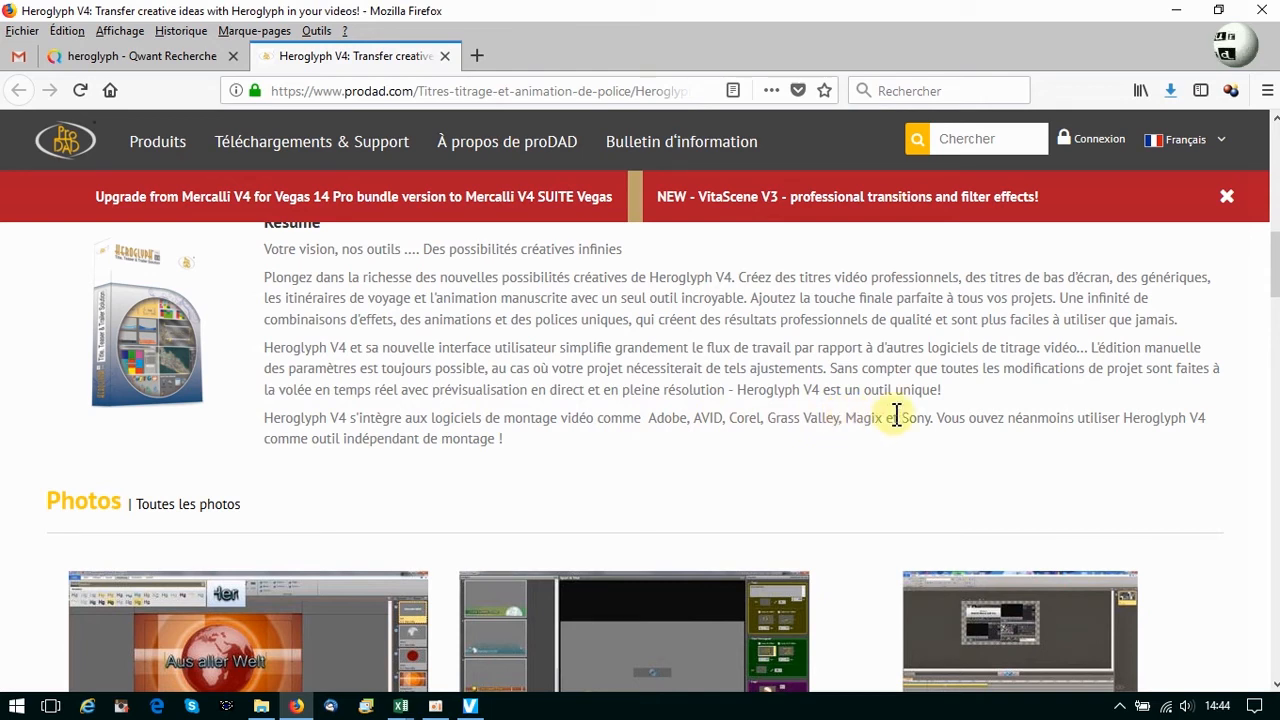
scroll(880, 415, "up", 4)
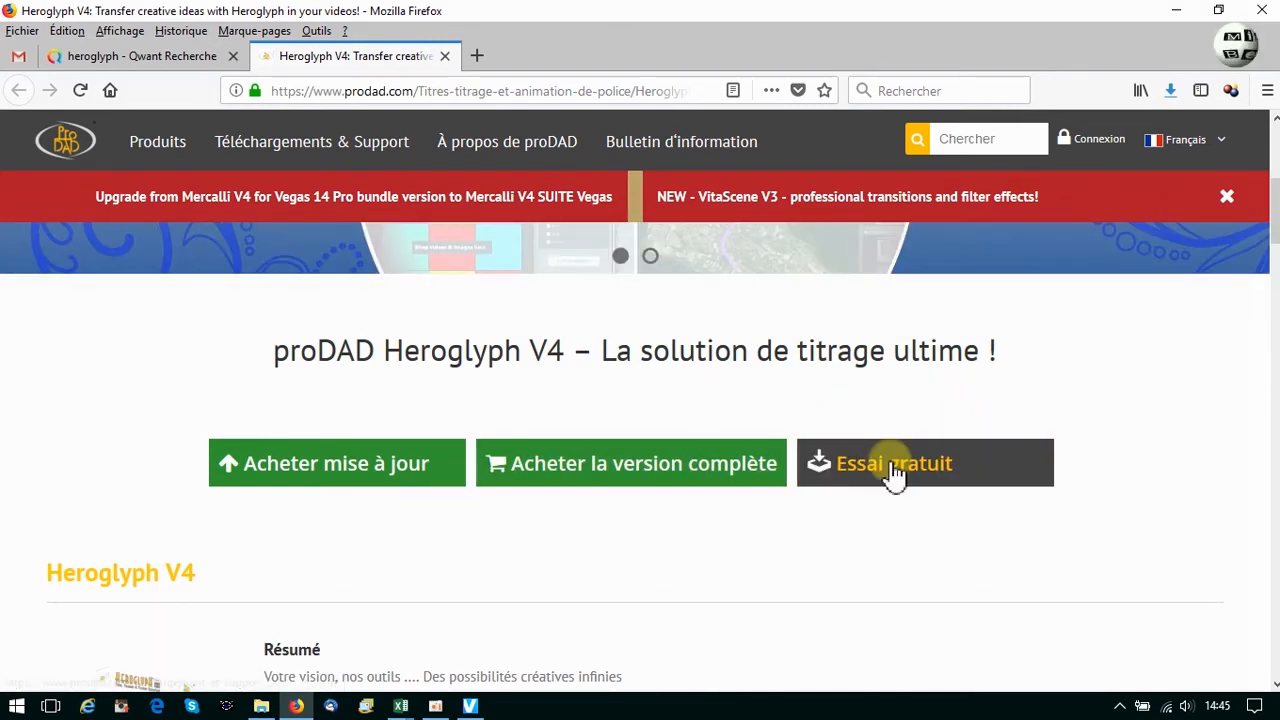
left_click(893, 472)
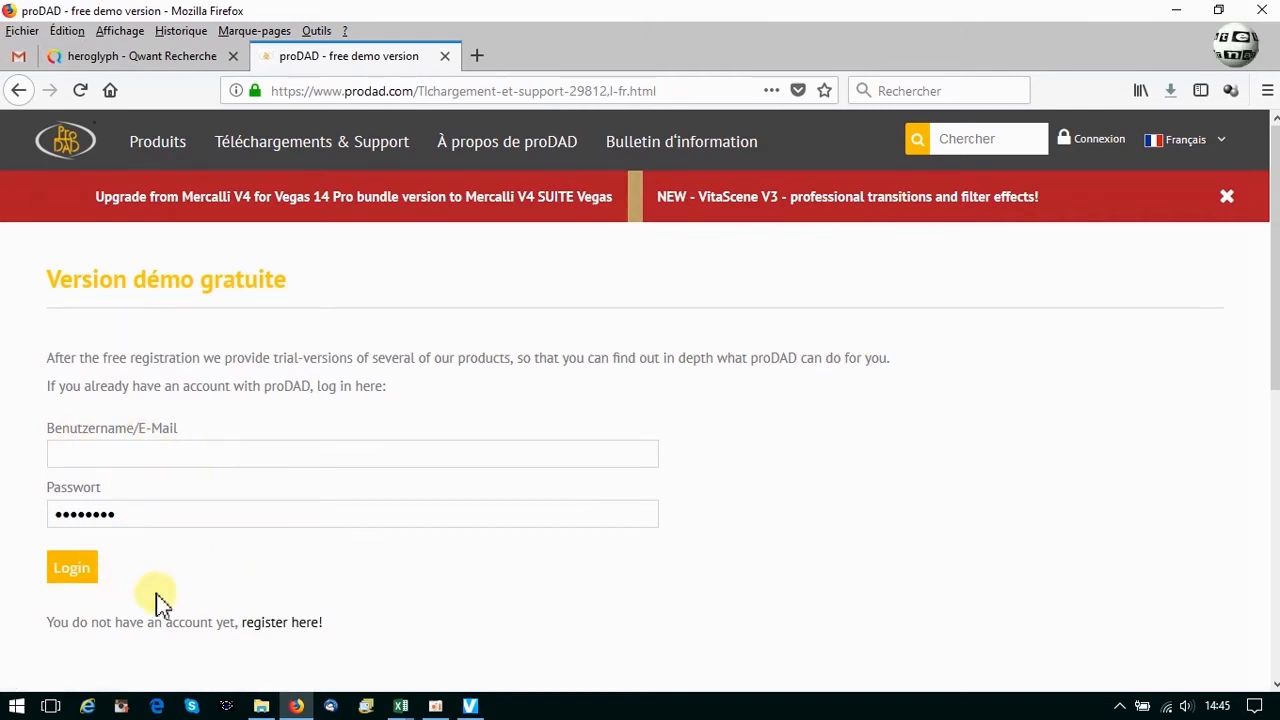
left_click(84, 567)
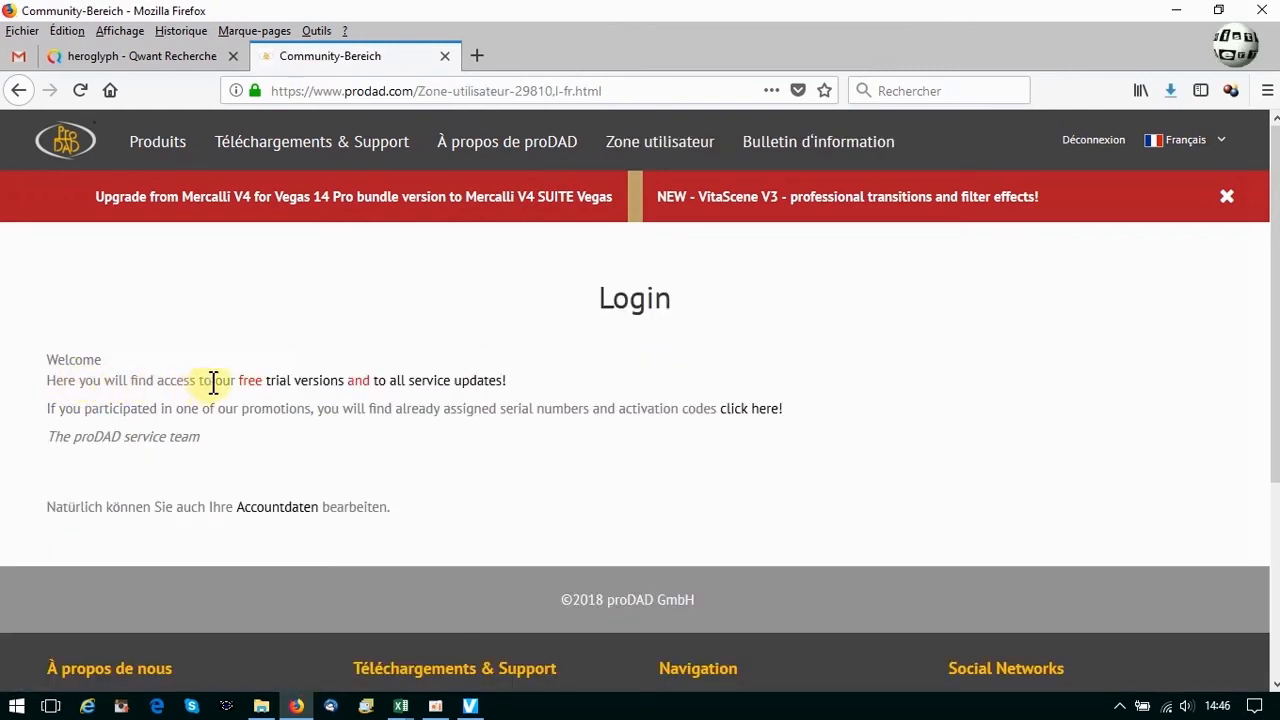
left_click(318, 394)
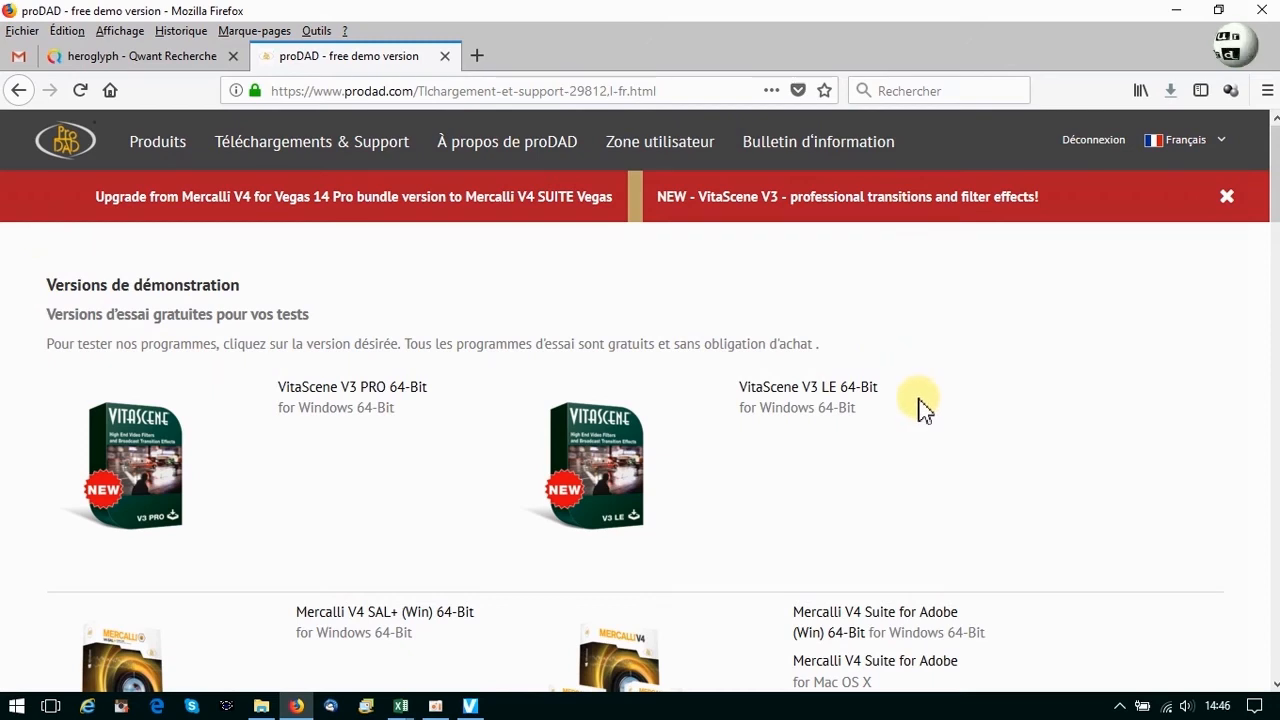
Step: Download the Heroglyph V4 (Win) 64-Bit demo installer and run the saved file
scroll(922, 405, "down", 5)
scroll(920, 405, "down", 15)
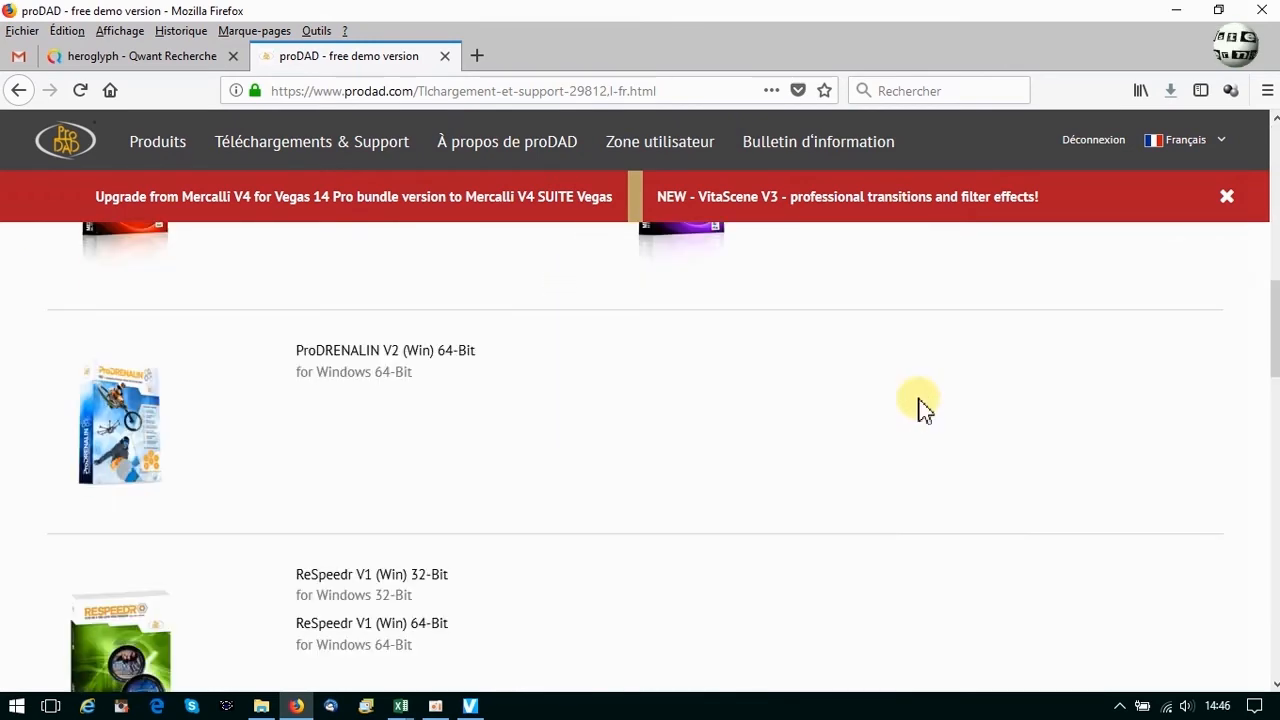
scroll(922, 408, "down", 4)
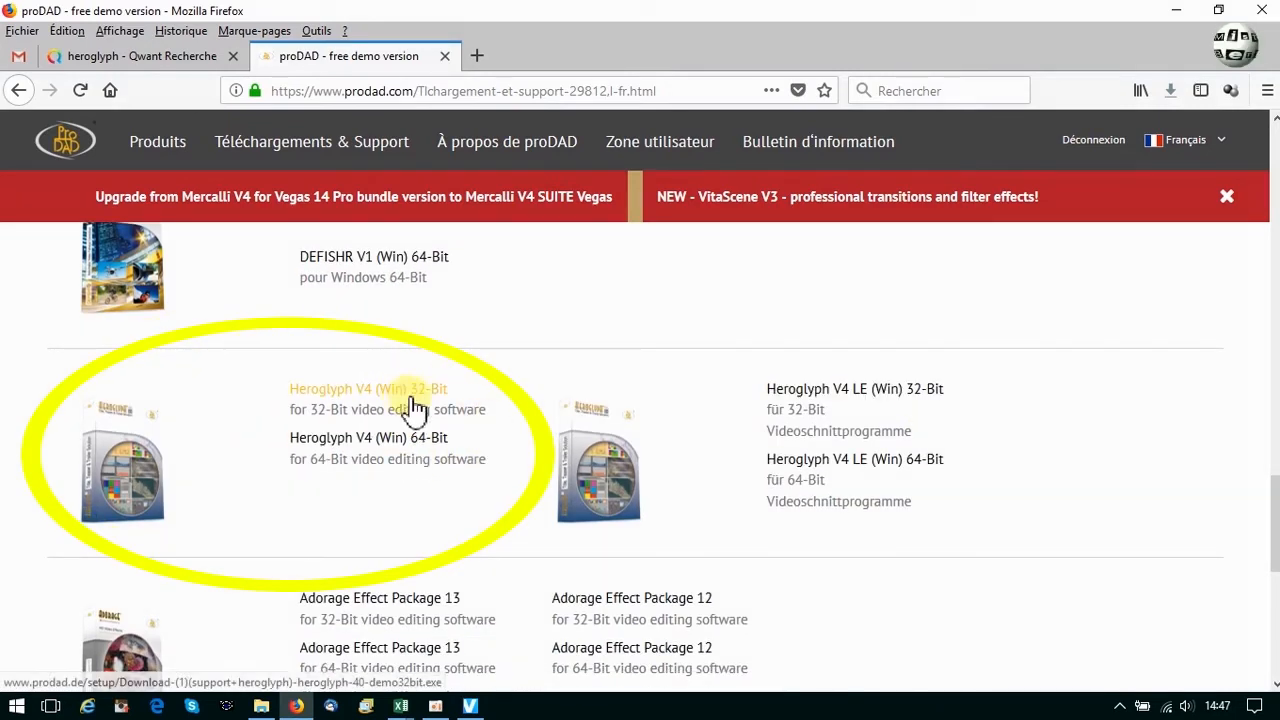
left_click(394, 449)
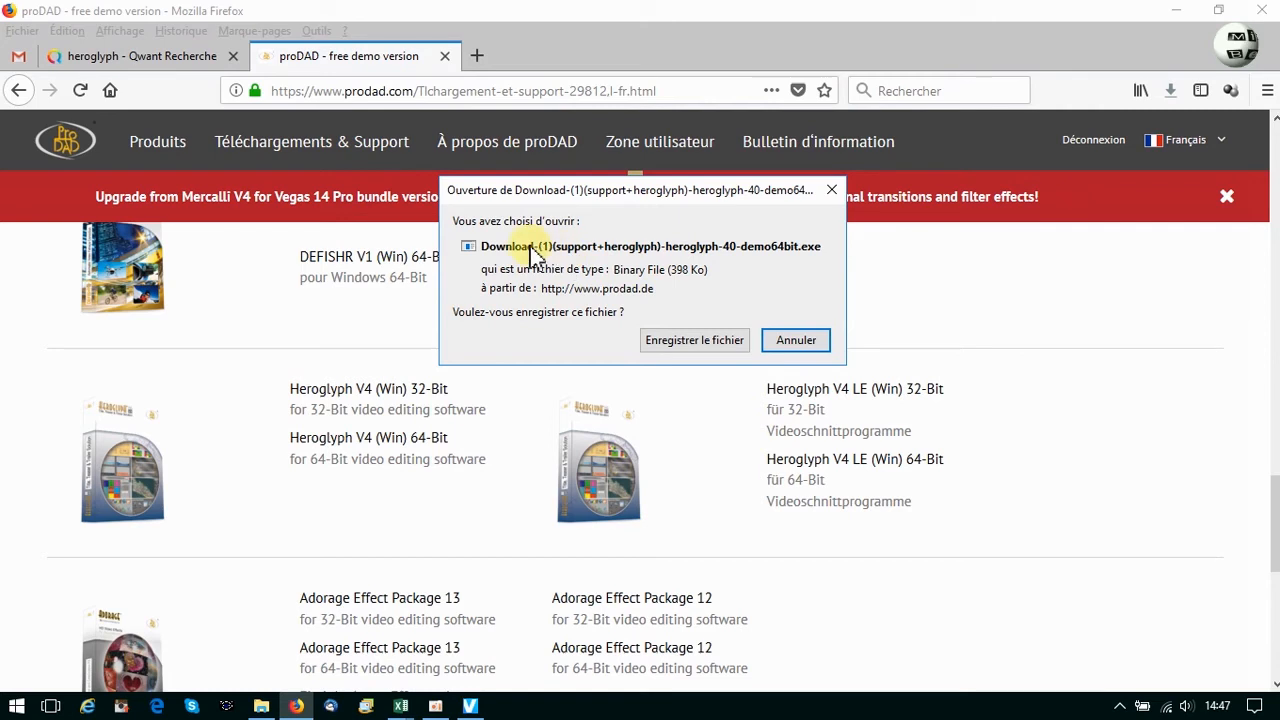
left_click(689, 342)
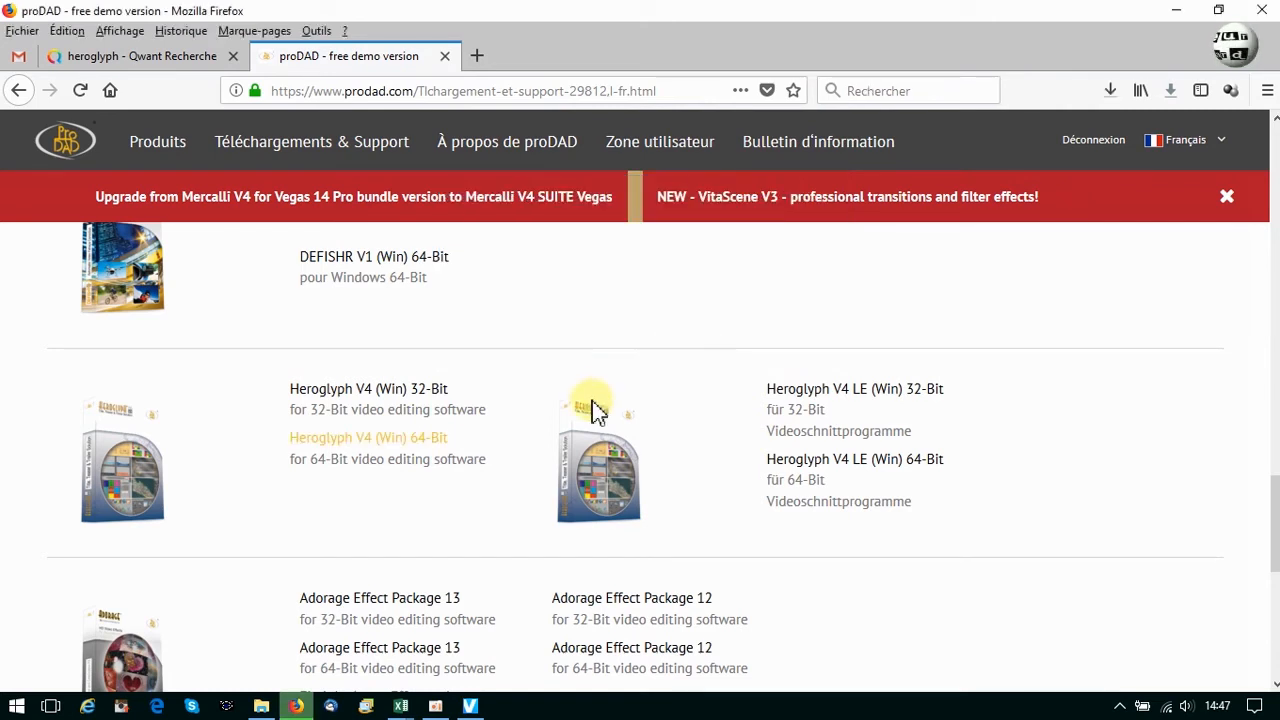
left_click(1111, 92)
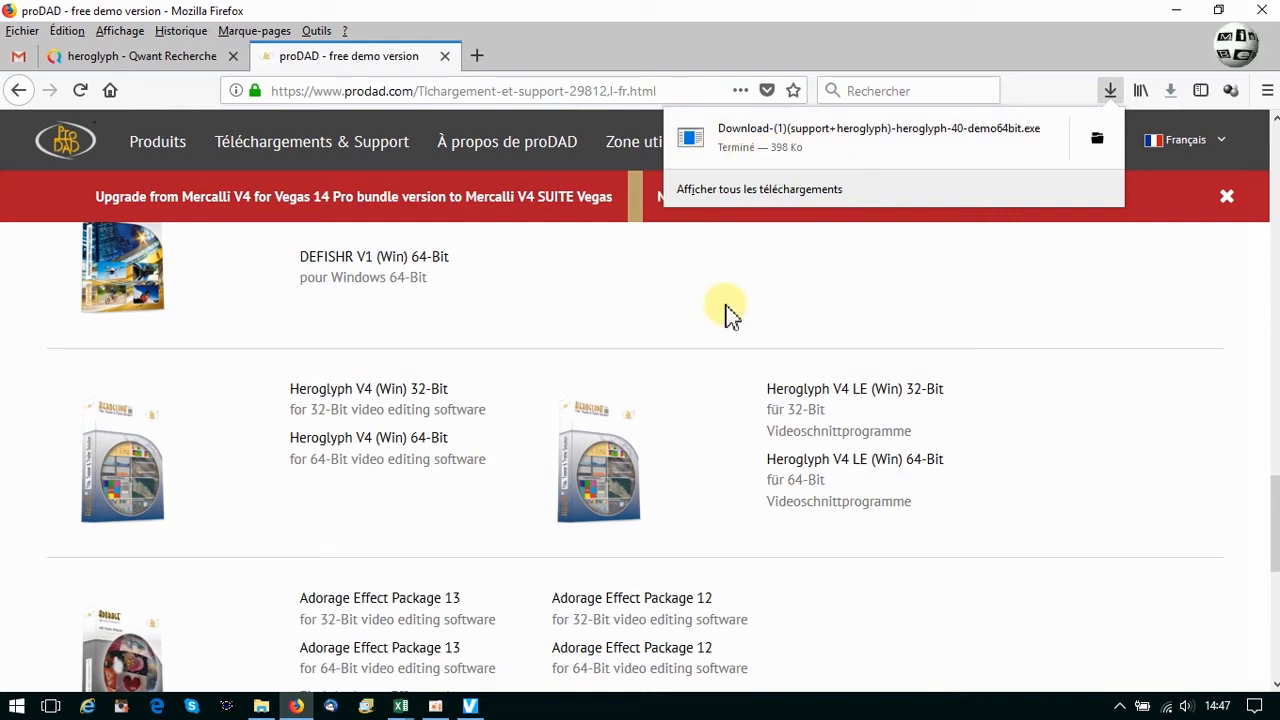
left_click(910, 141)
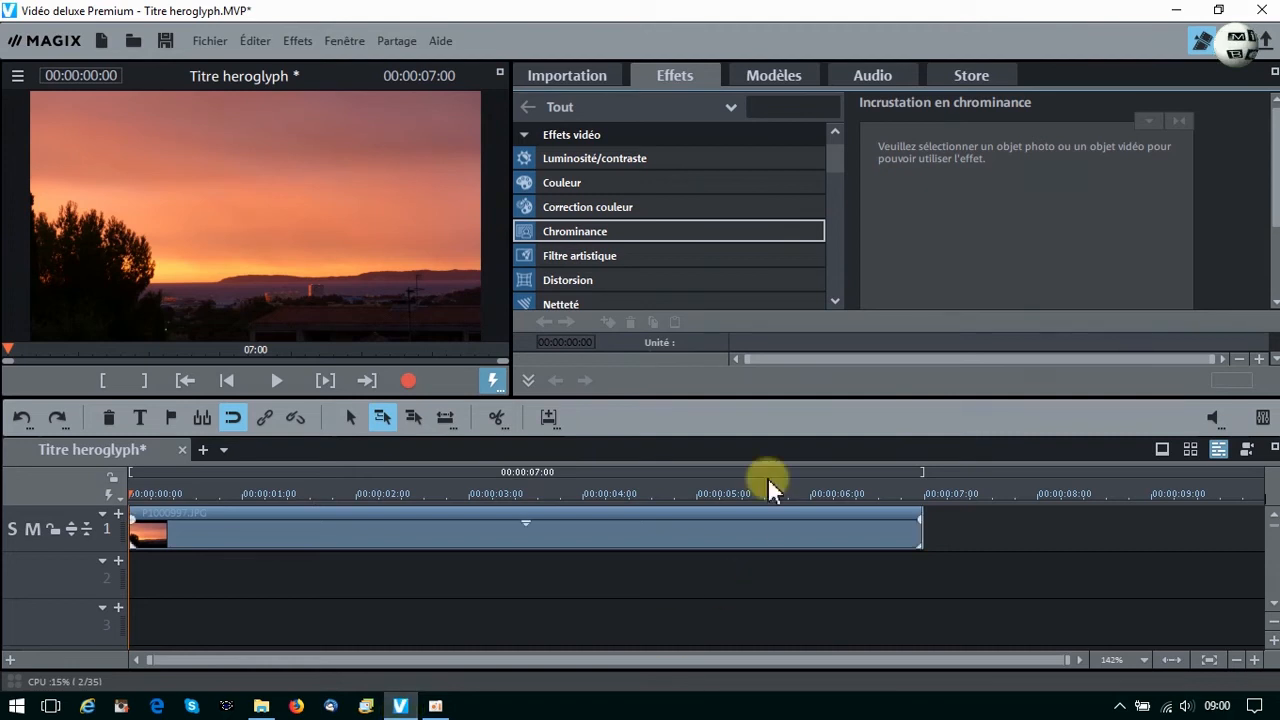
Step: Add the proDAD Heroglyph title effect to the timeline and start its Script quick-start assistant
scroll(770, 155, "up", 1)
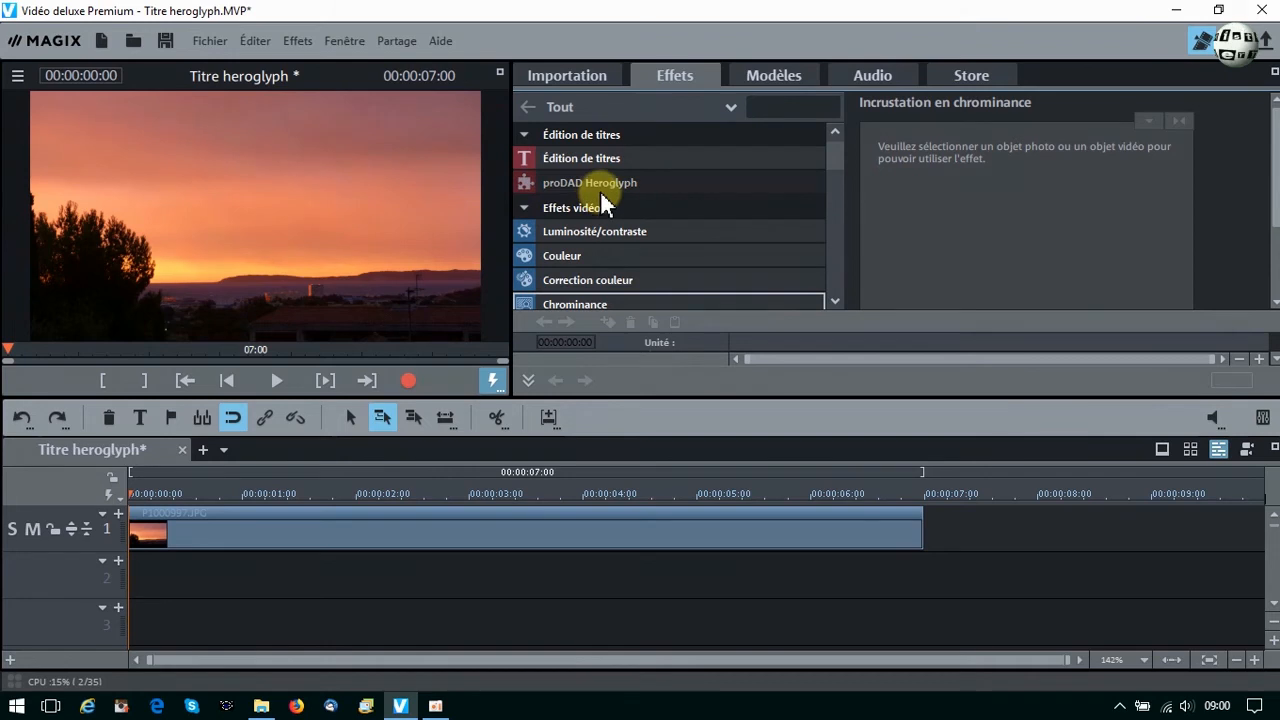
left_click_drag(602, 181, 647, 375)
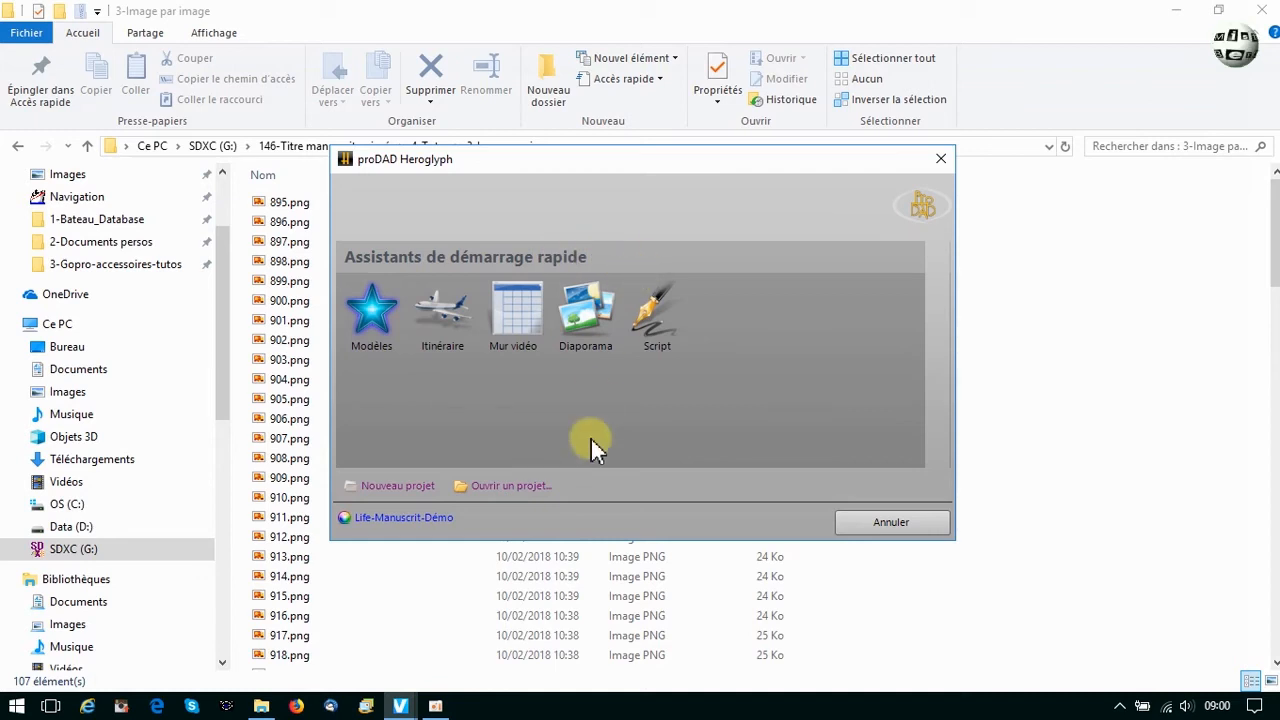
left_click(649, 303)
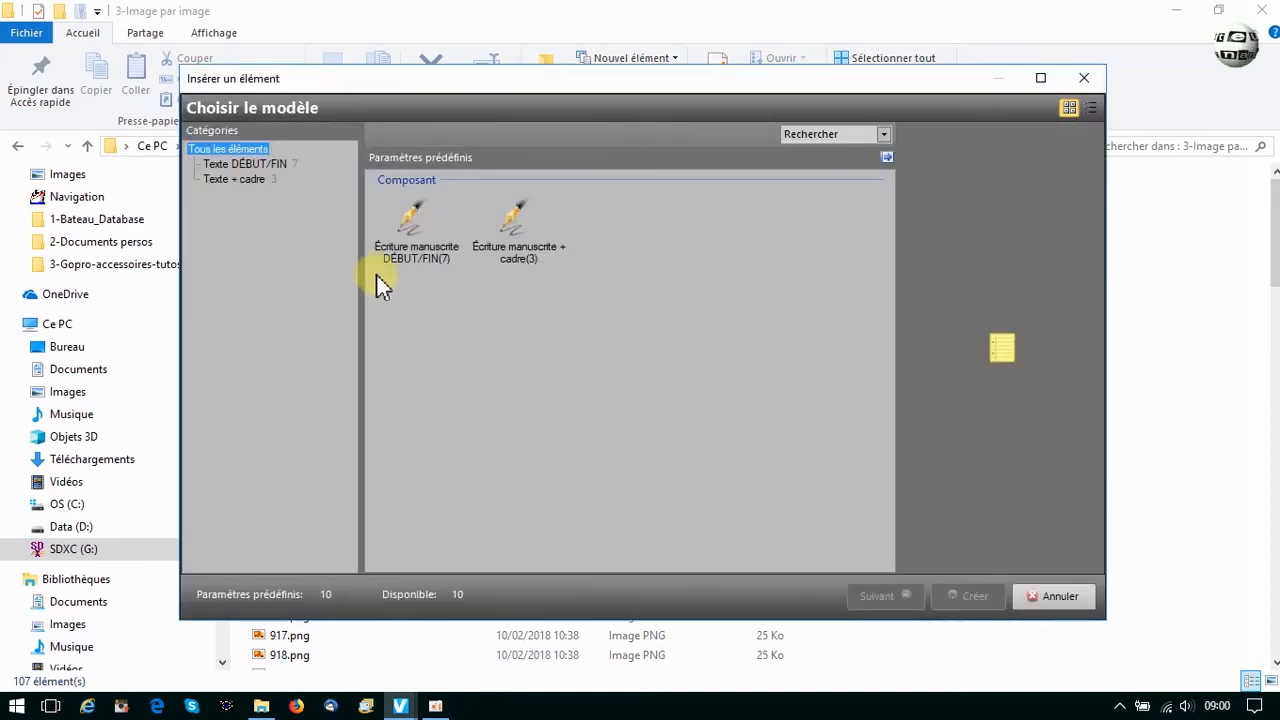
Step: Create a title from the first variant of the "Écriture manuscrite DÉBUT/FIN" preset
left_click(389, 280)
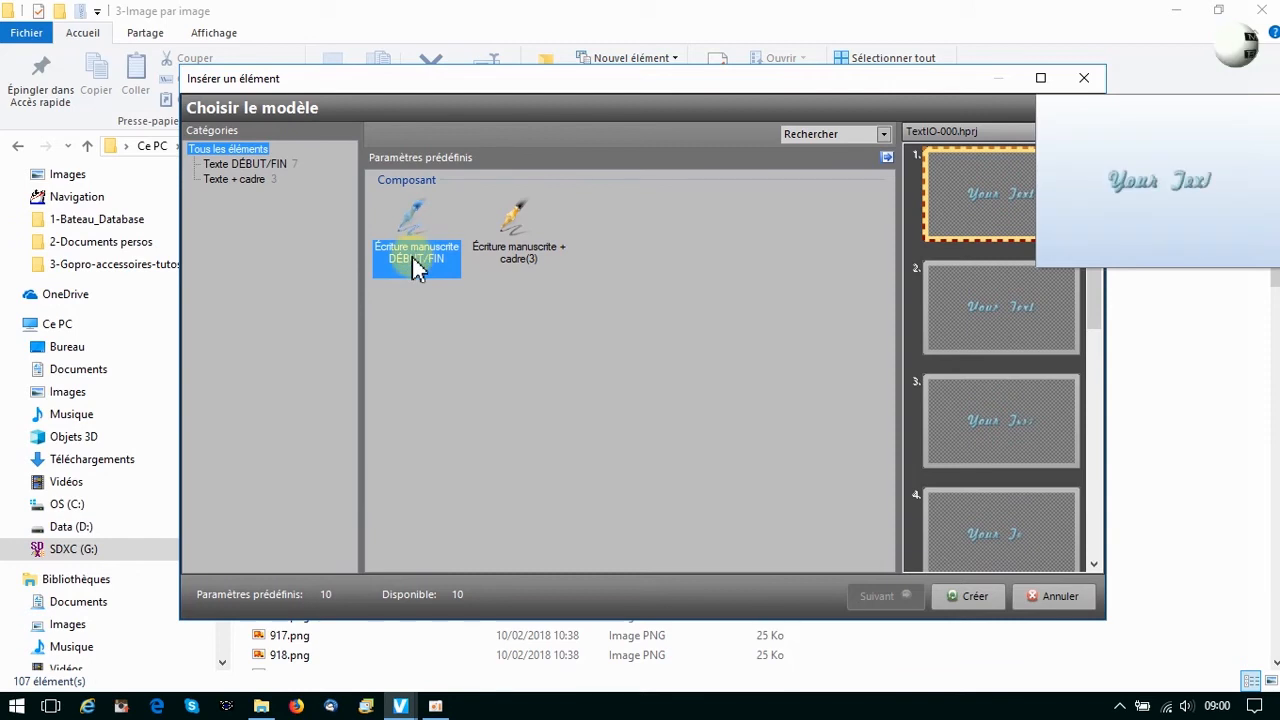
left_click(976, 196)
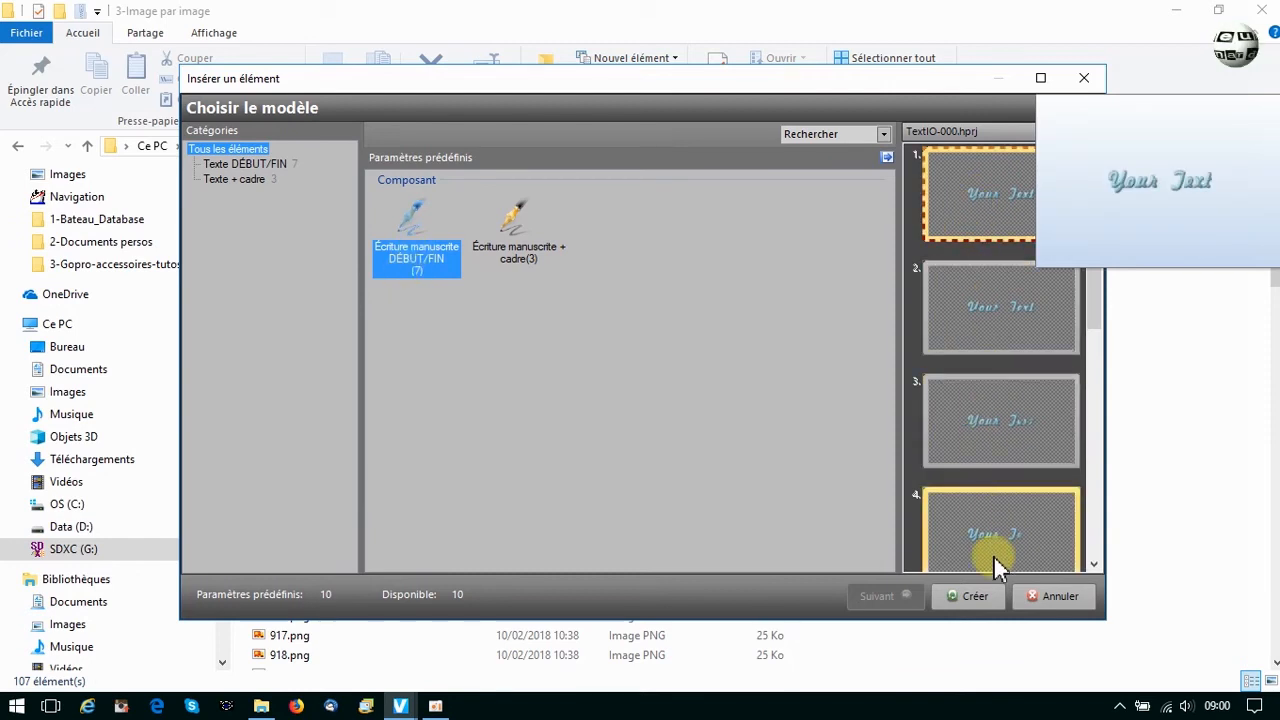
left_click(986, 192)
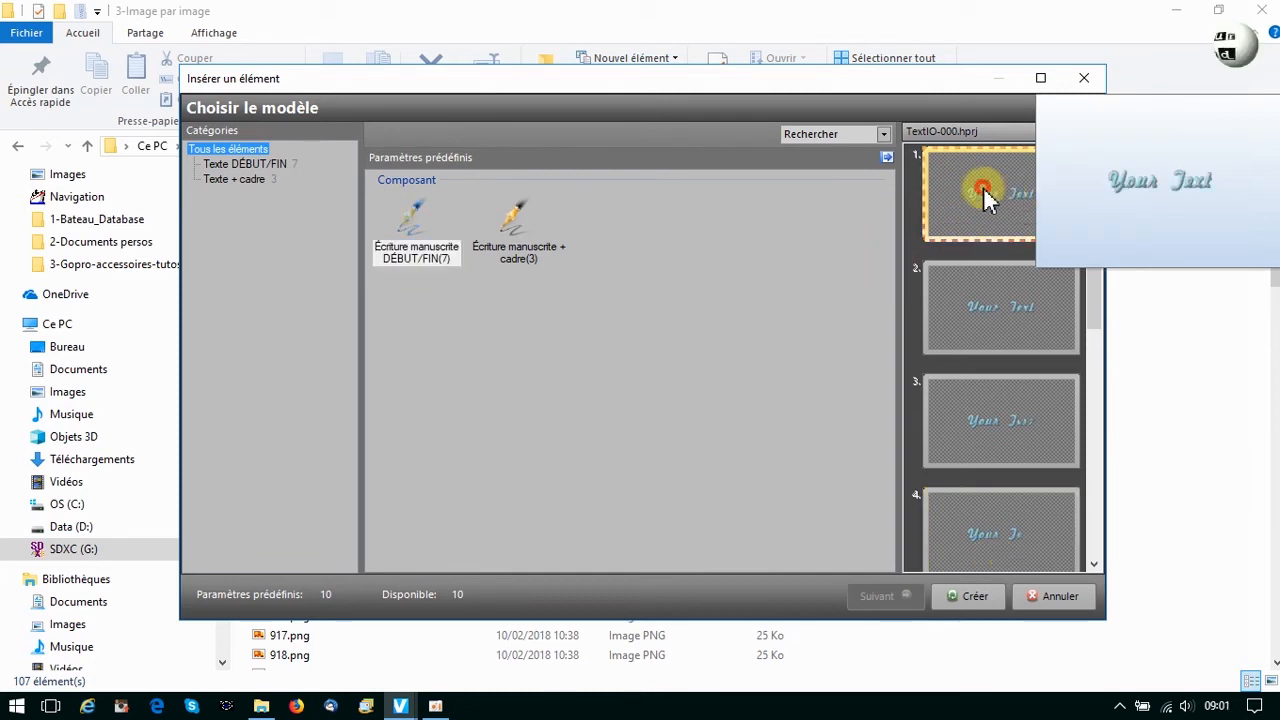
left_click(968, 600)
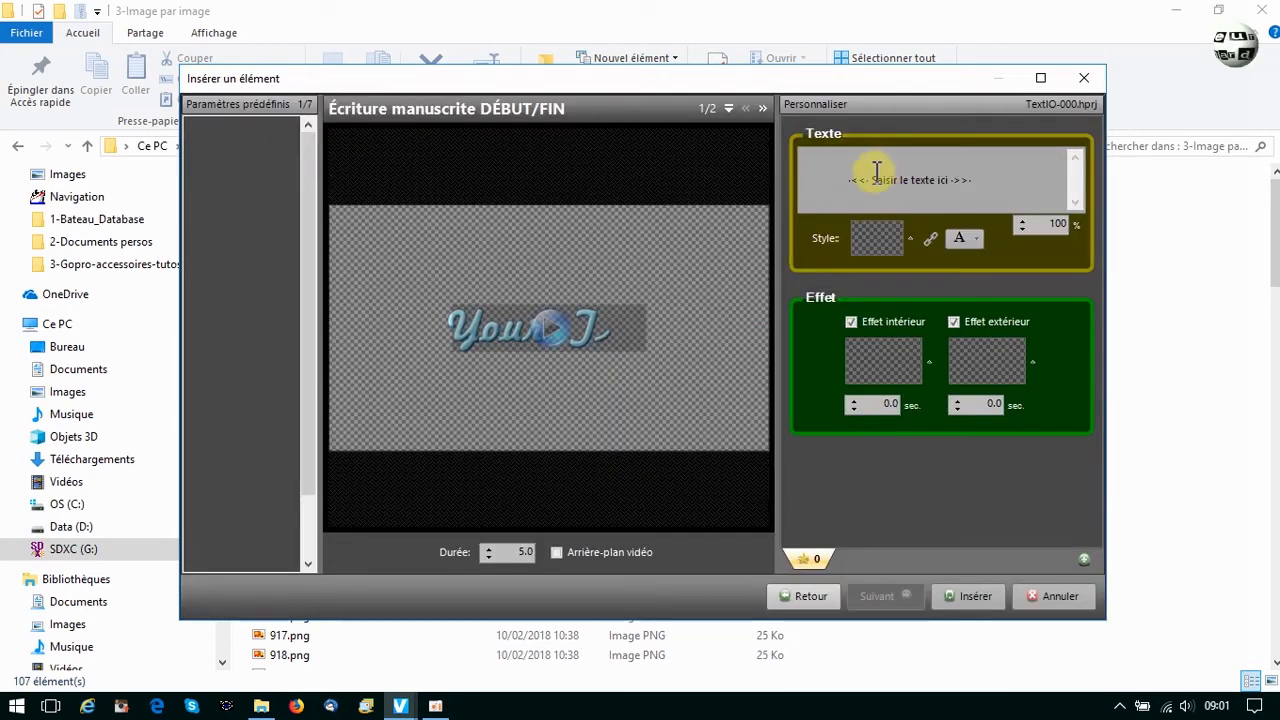
Step: Enter "Texte animé" as the title text and insert the element into the Heroglyph project
left_click(856, 180)
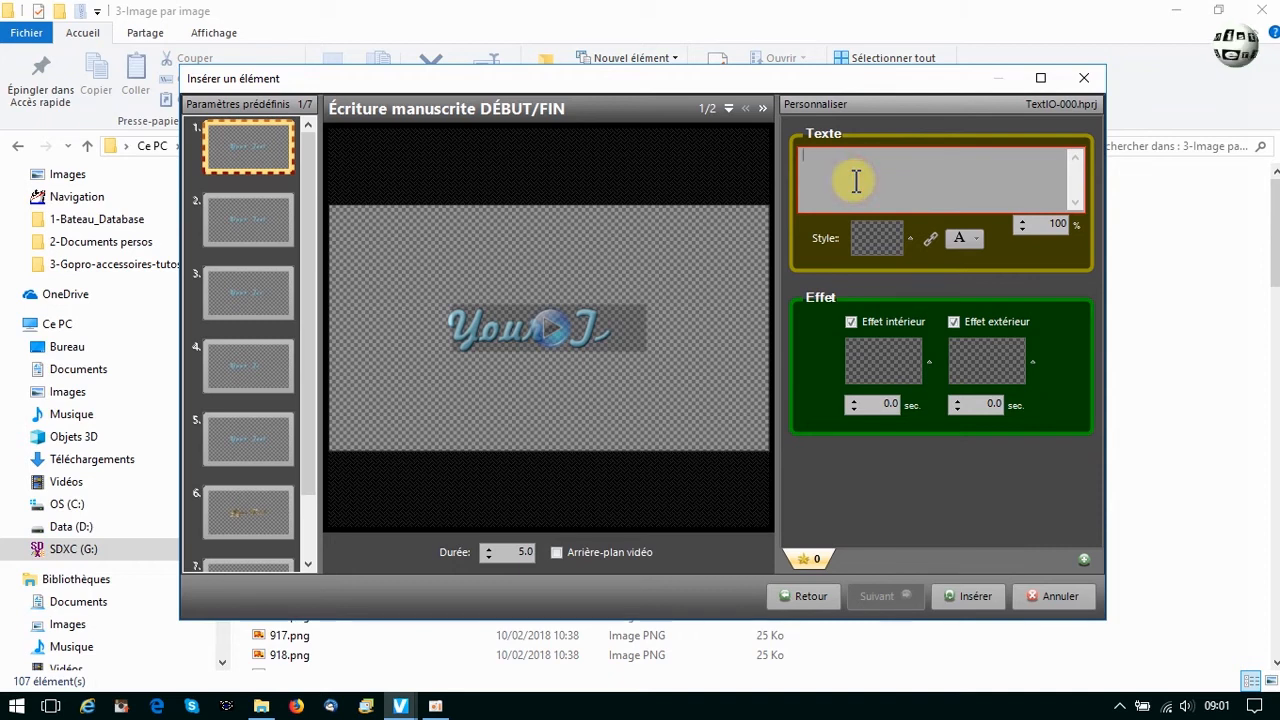
type("Tex")
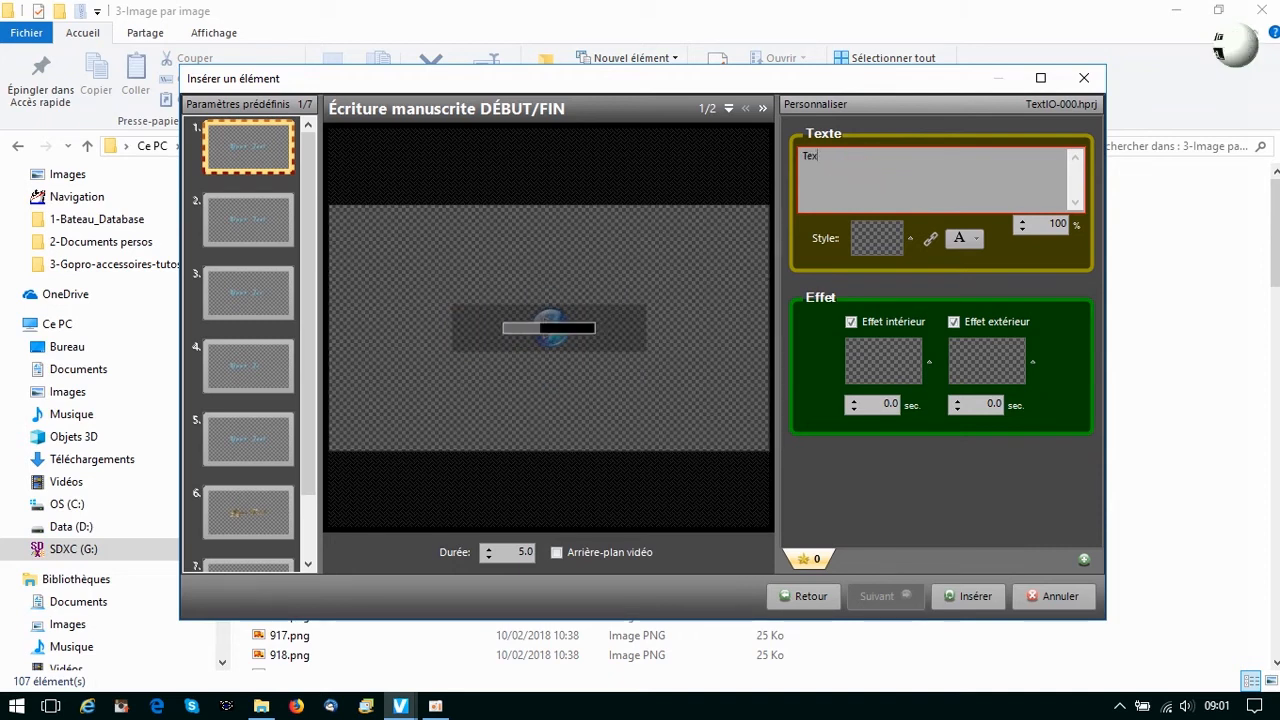
type("te animé")
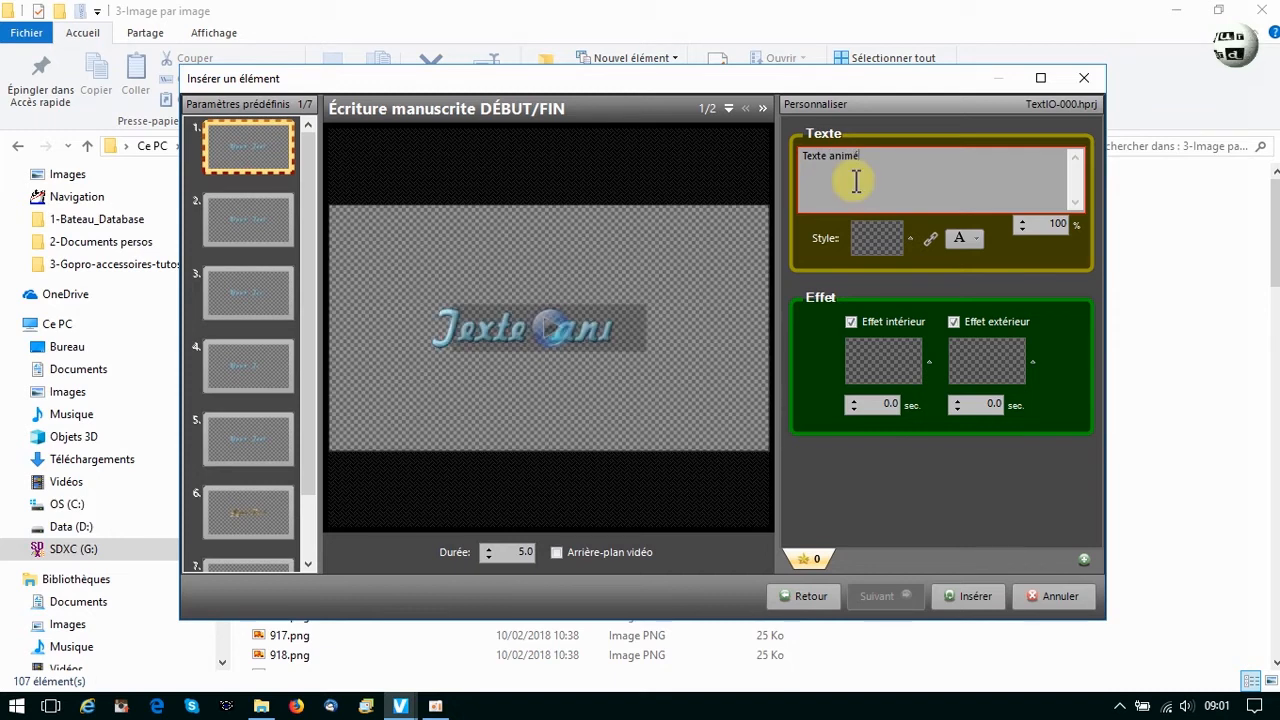
left_click(966, 598)
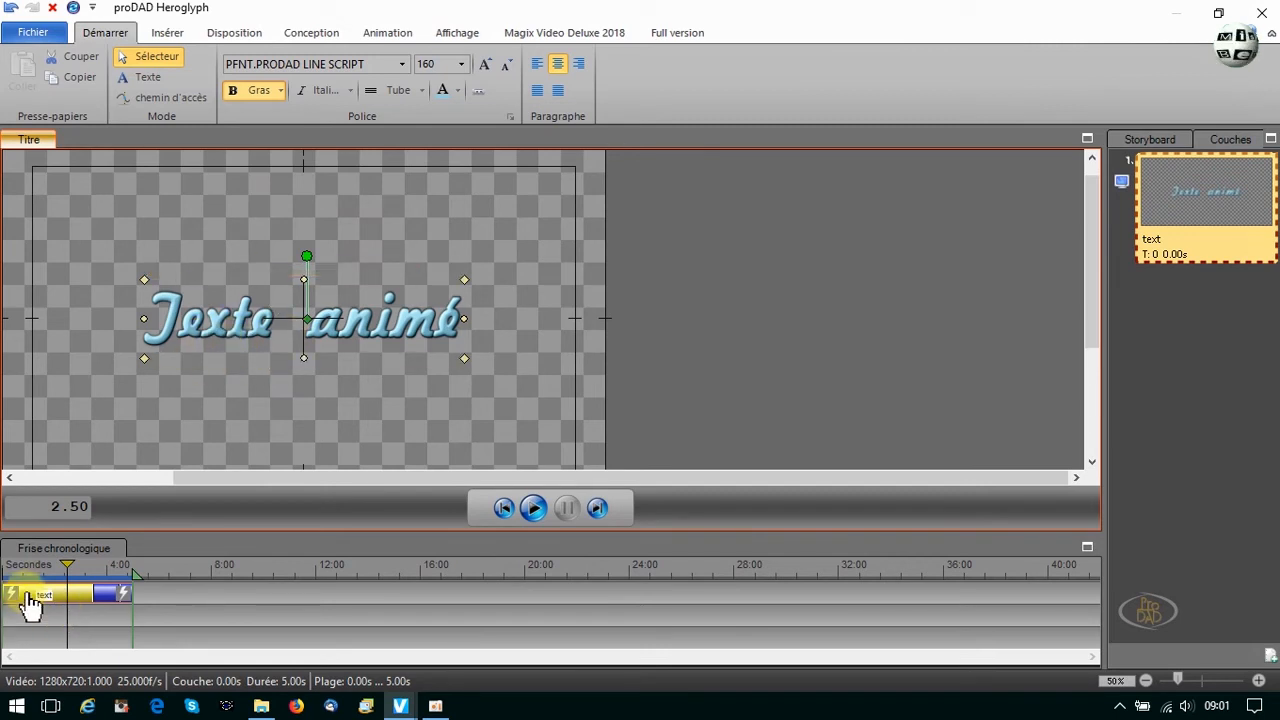
Step: Play the handwriting animation from the start, and scrub through it to a frame showing the whole text
left_click(505, 510)
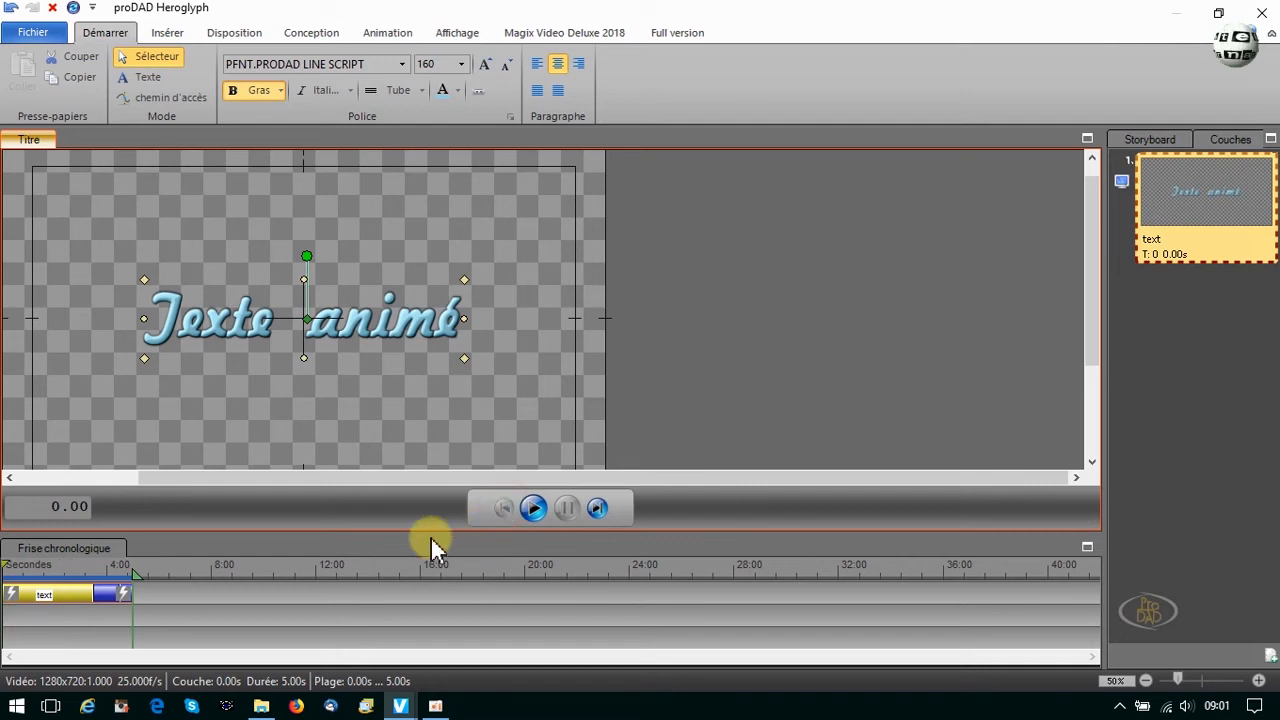
left_click(535, 510)
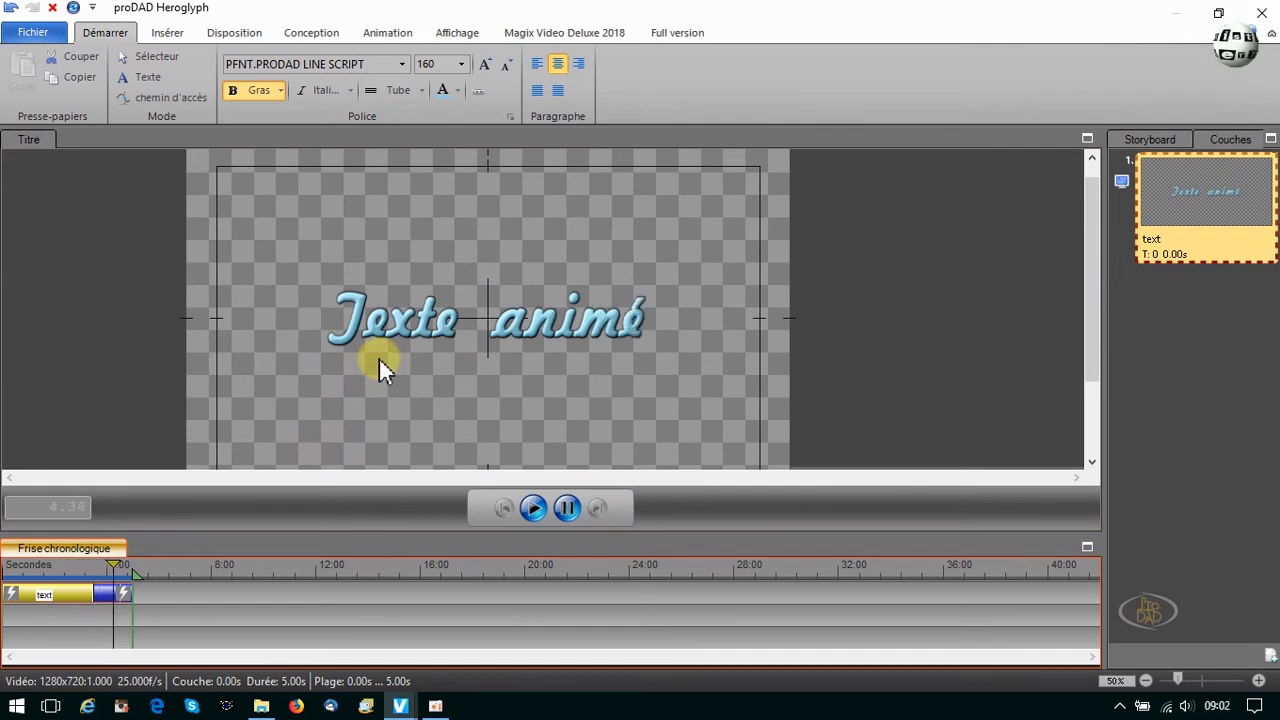
left_click(17, 565)
left_click_drag(17, 563, 98, 561)
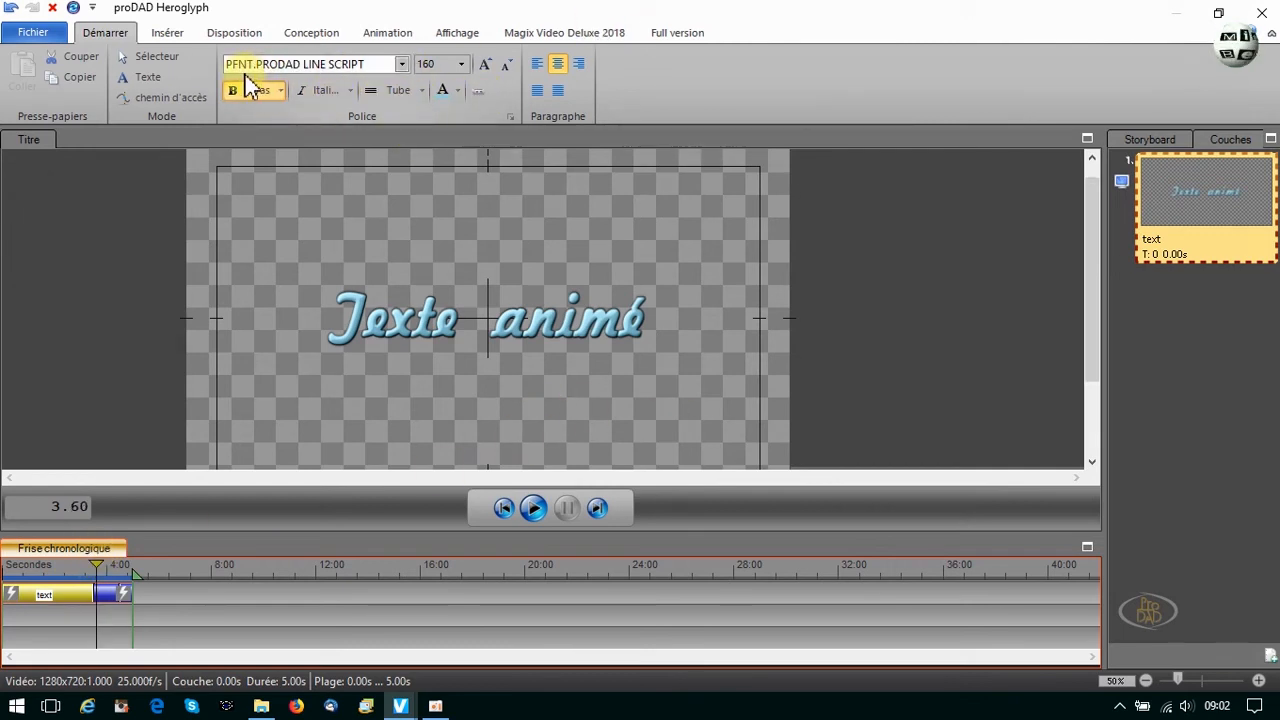
Step: Set the title font to proDAD English and its colour to white
left_click(400, 64)
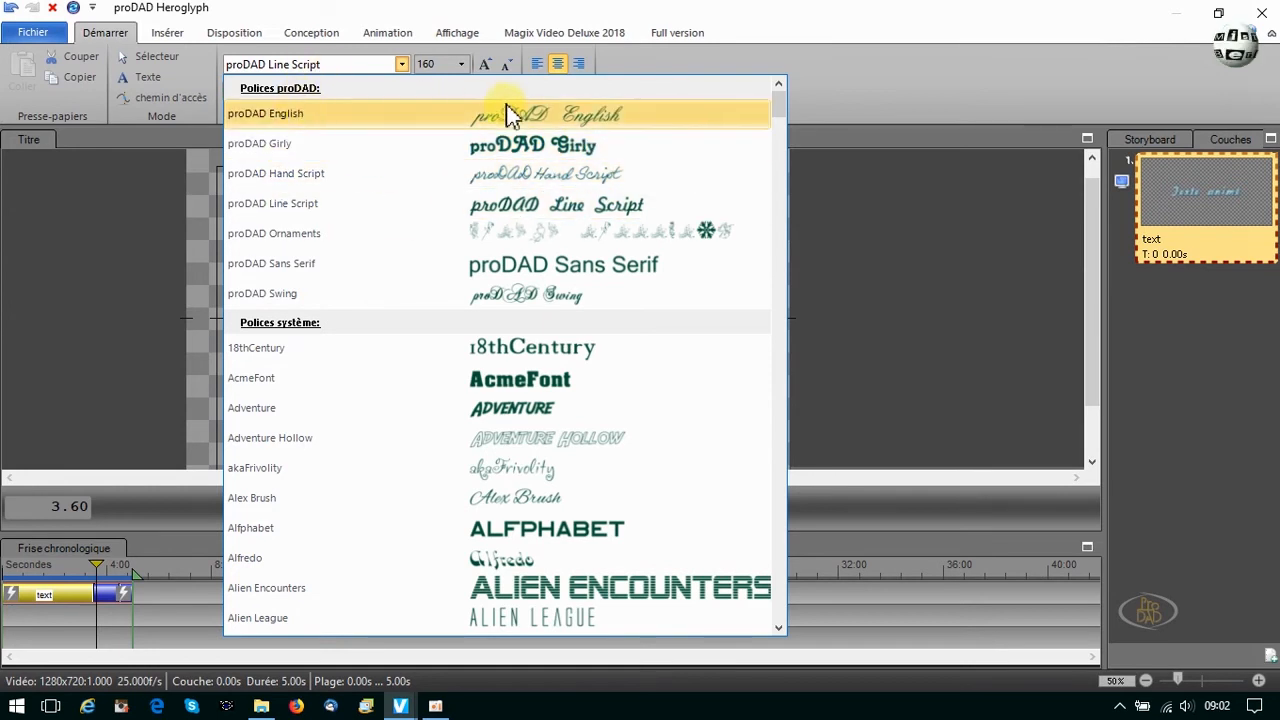
left_click(600, 114)
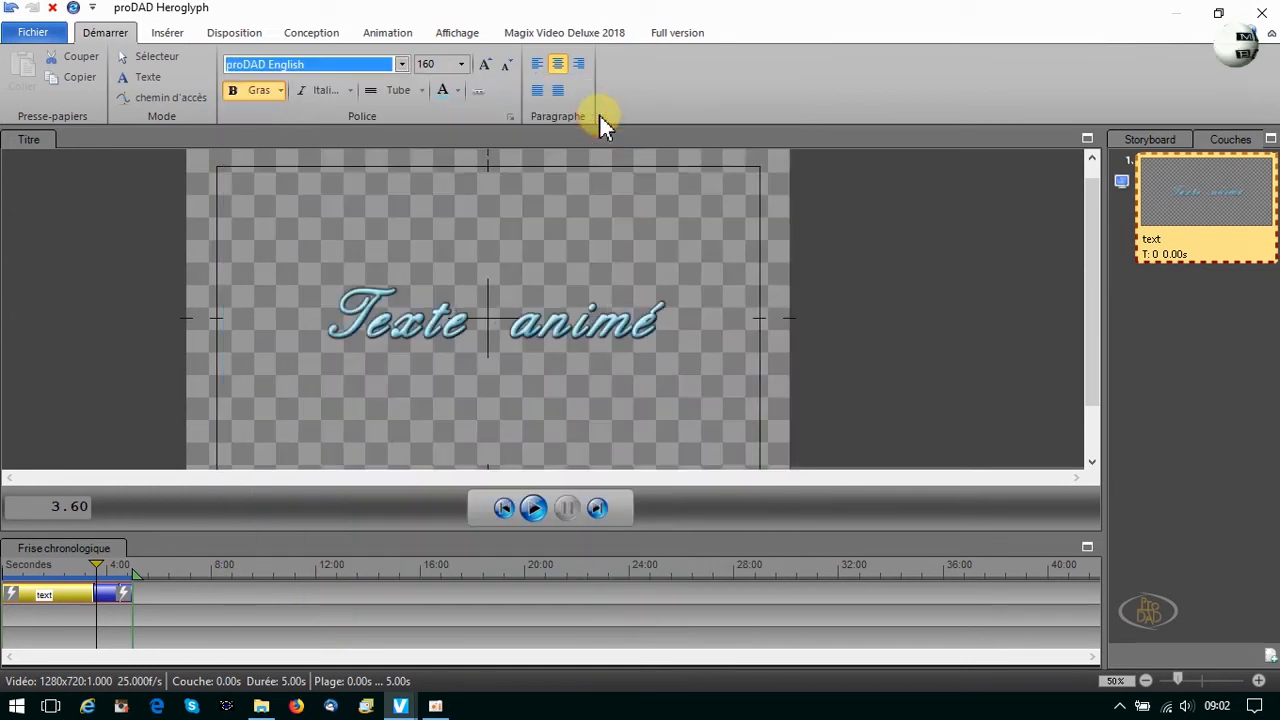
left_click(457, 91)
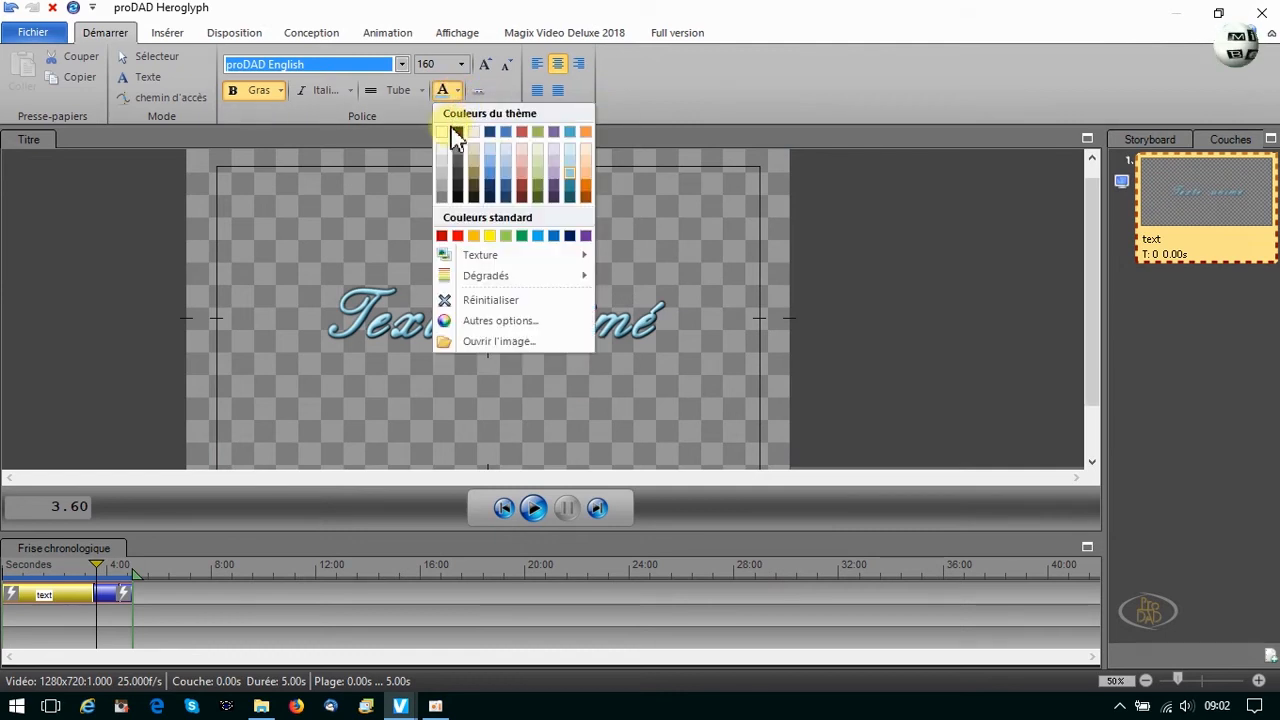
left_click(442, 132)
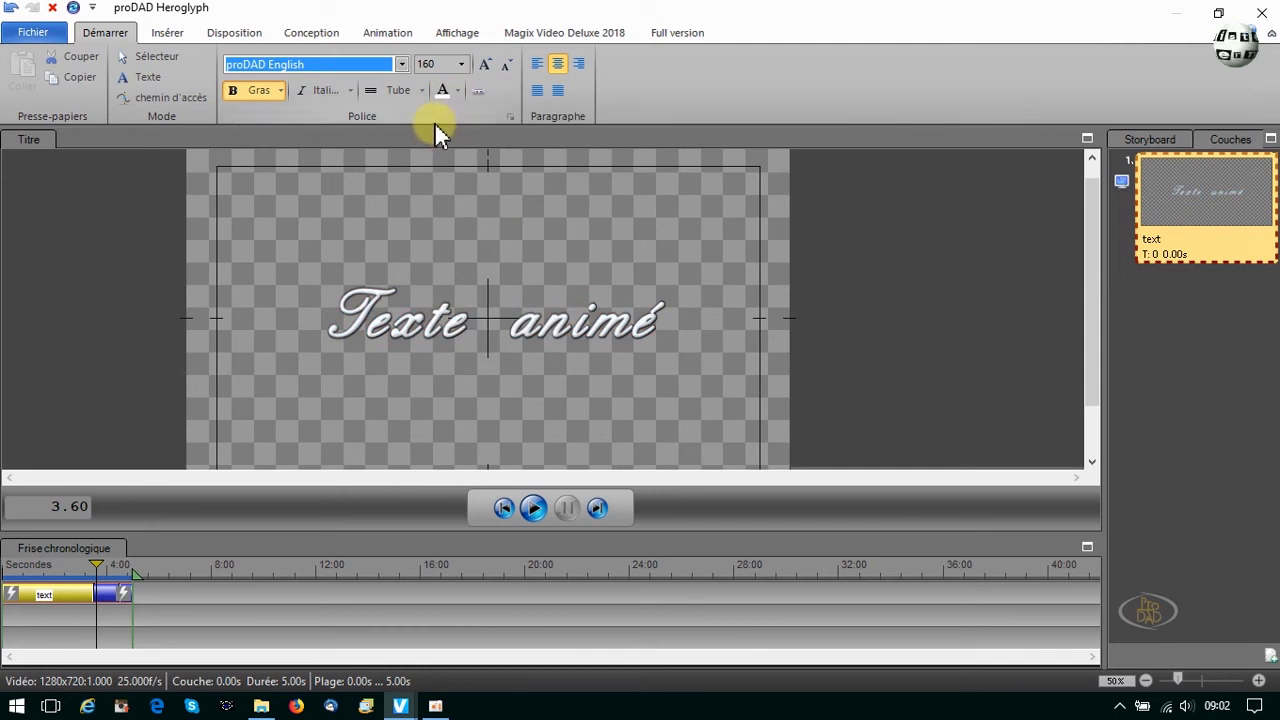
Step: Enlarge the title text to size 318.6 and reposition it so it spans the title-safe width
left_click(462, 65)
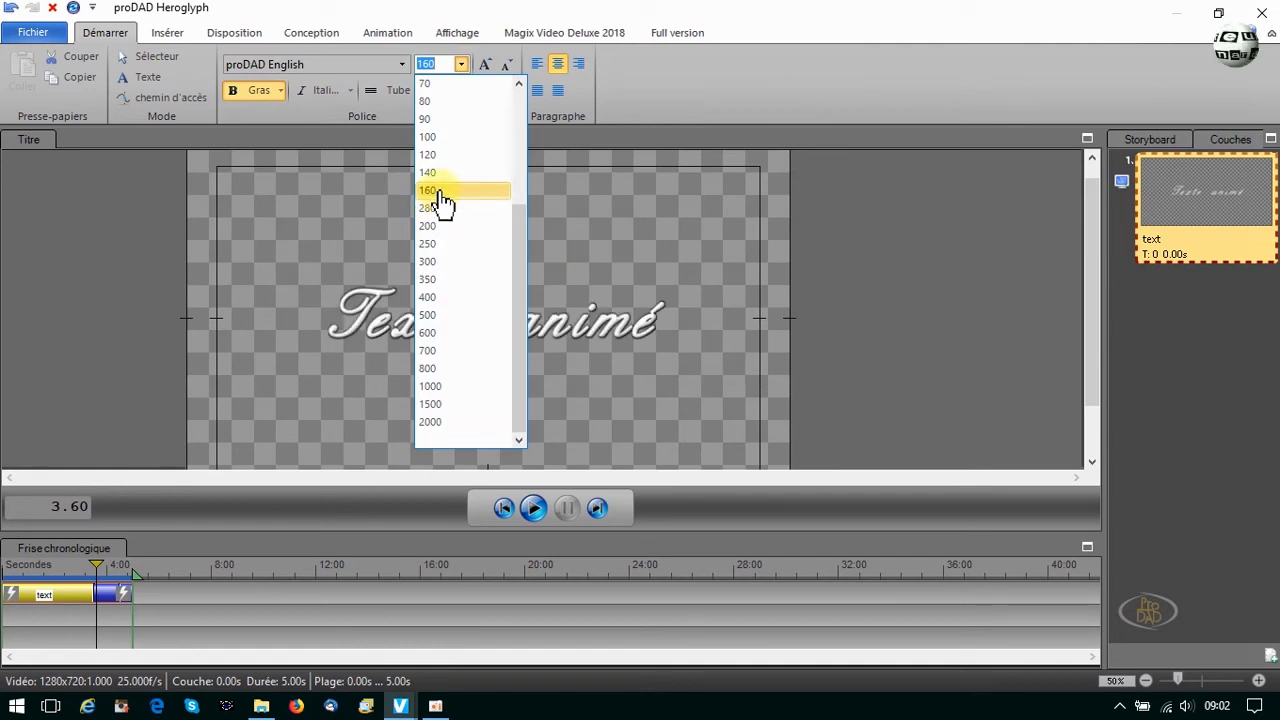
left_click(437, 208)
left_click_drag(485, 357, 366, 320)
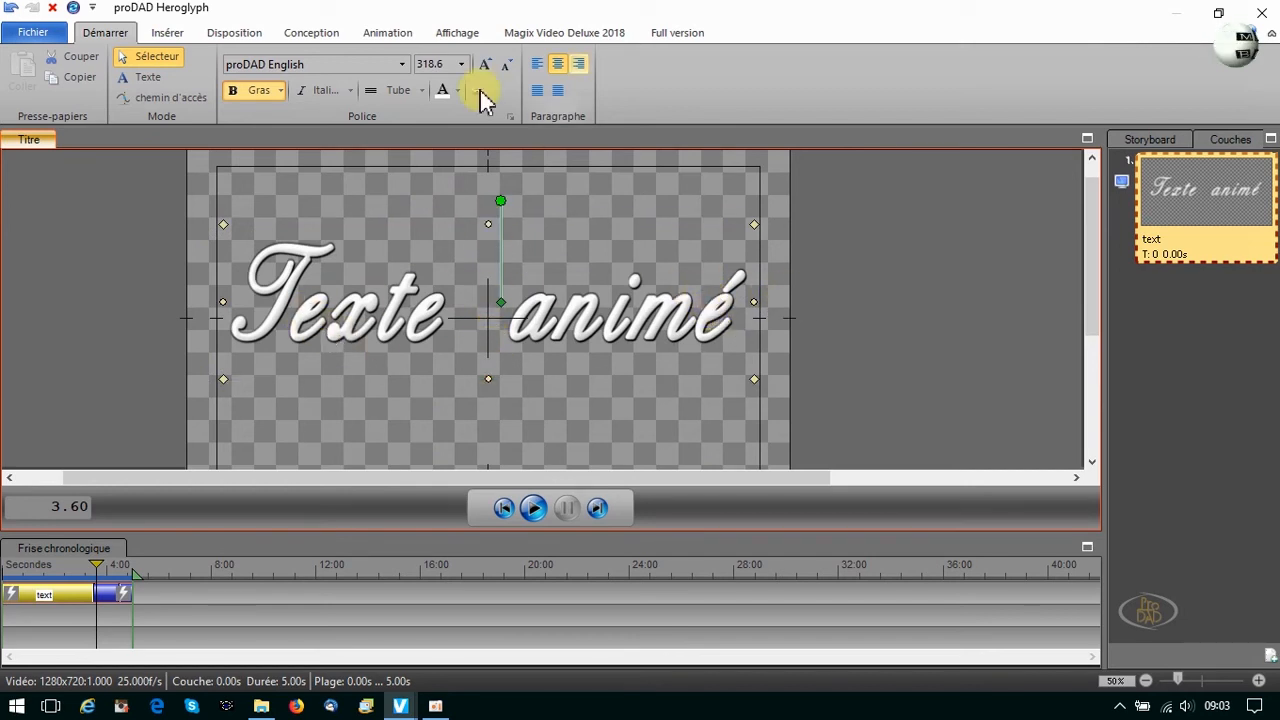
Step: Apply the first plain design preset to the title text
left_click(309, 32)
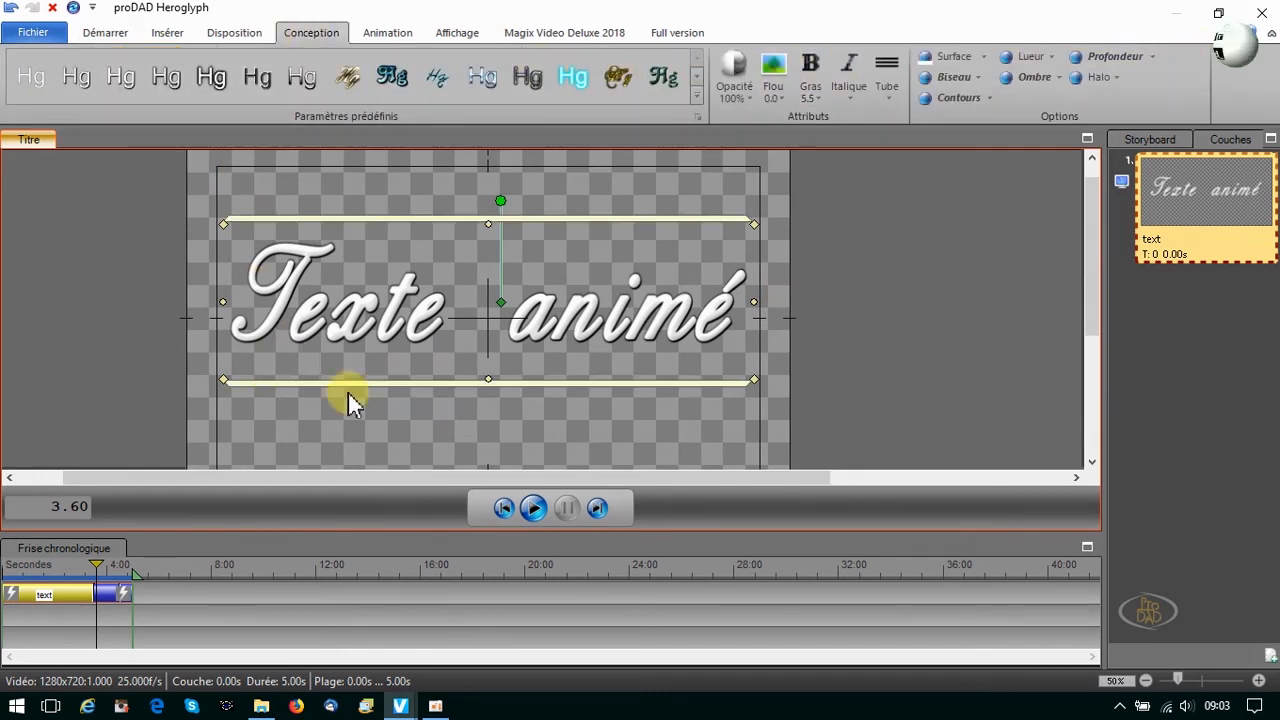
left_click(33, 82)
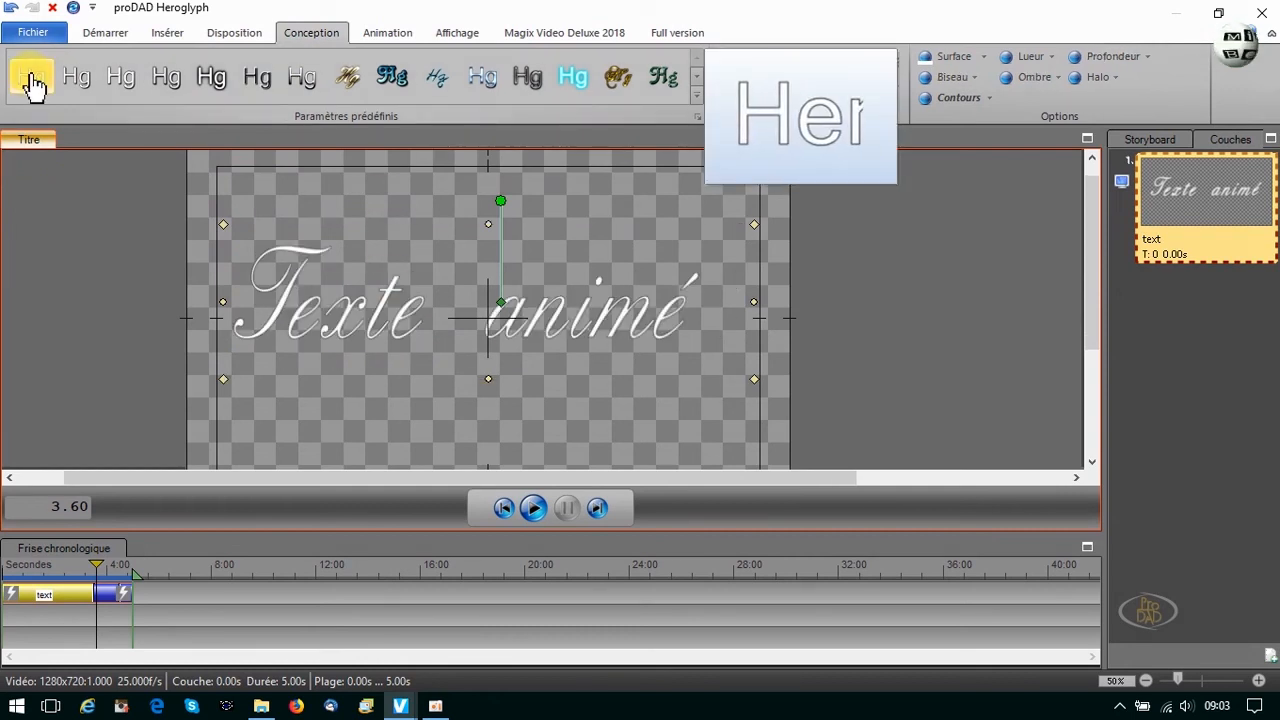
left_click(33, 82)
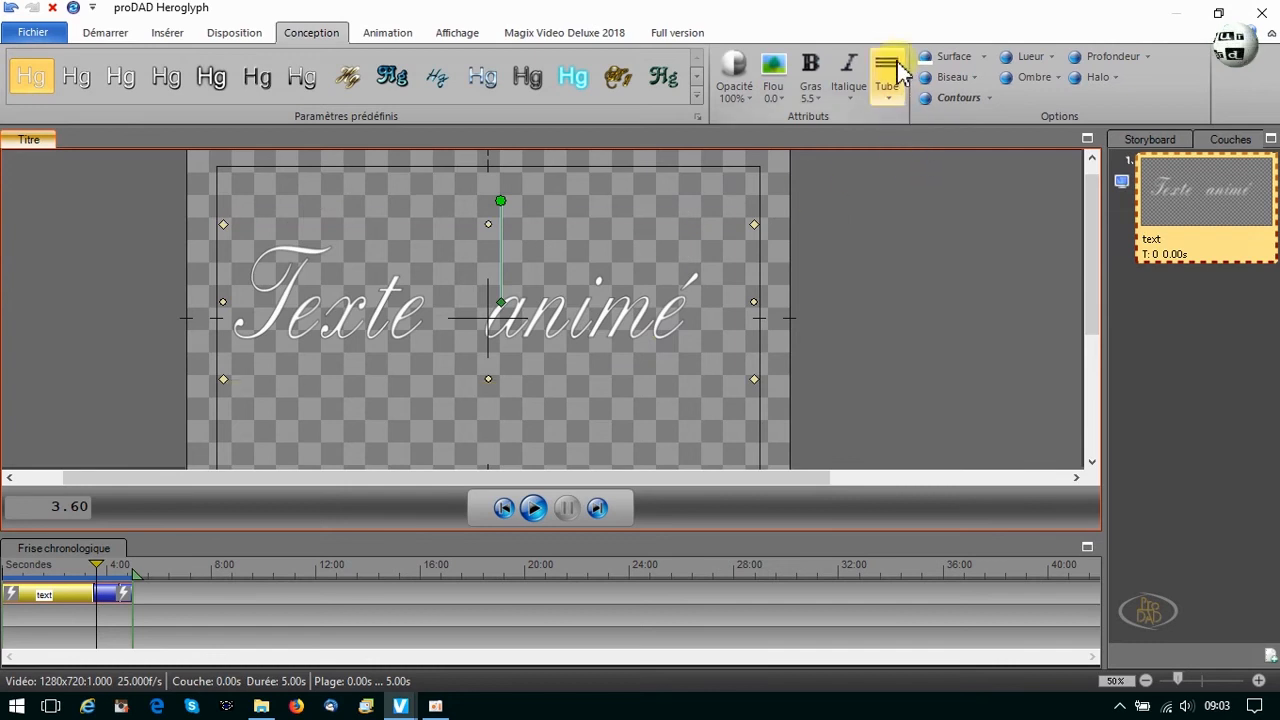
Step: Give the text the second "Effets de lumière" contour and the third "Dur" shadow
left_click(993, 100)
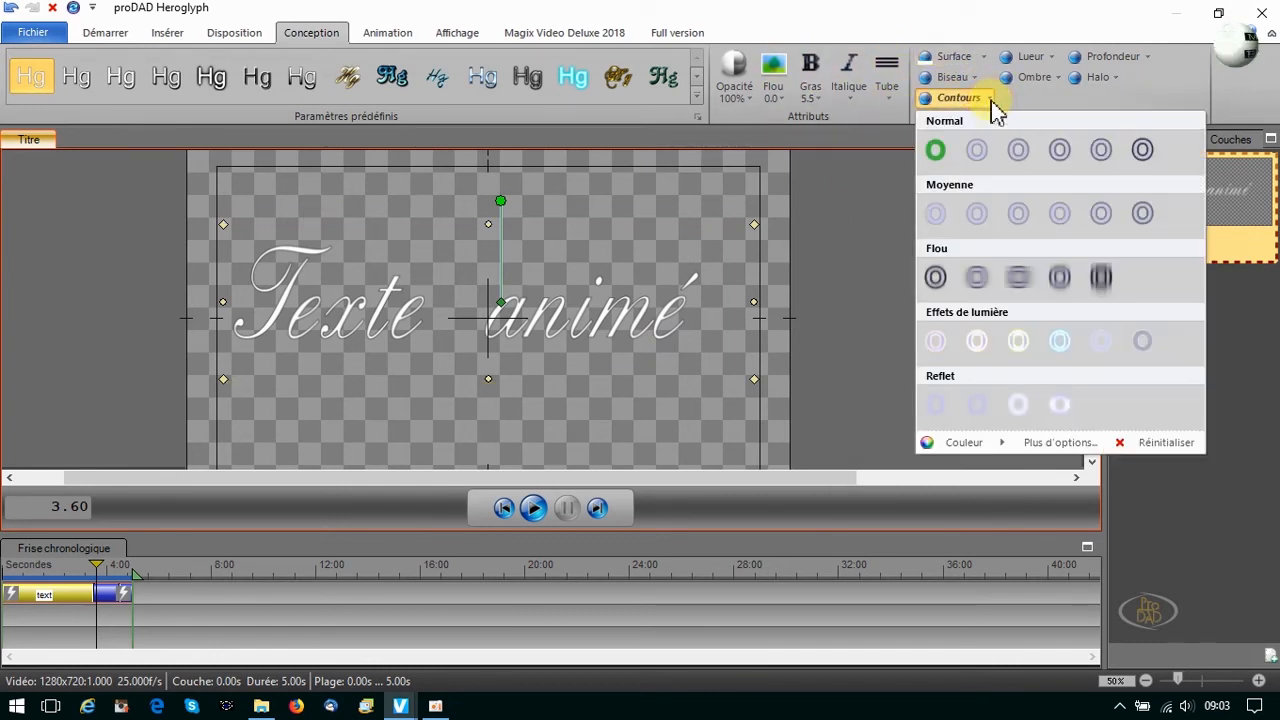
left_click(978, 348)
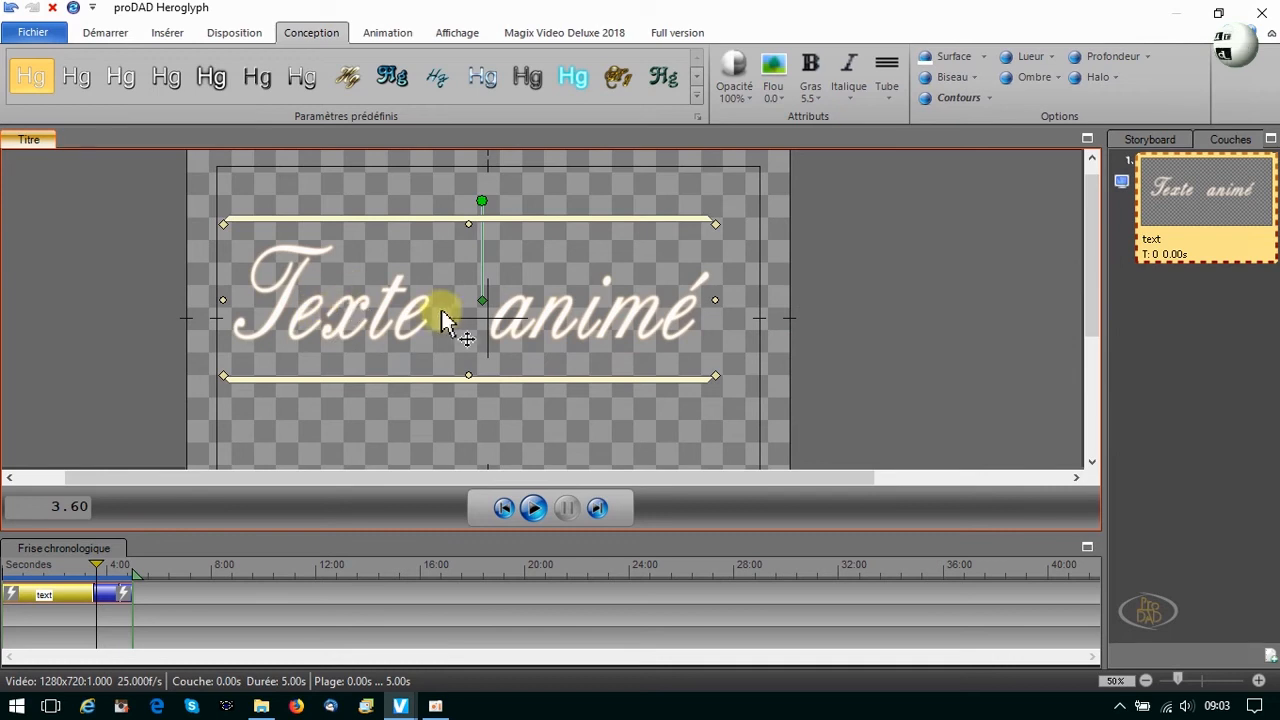
left_click(1055, 78)
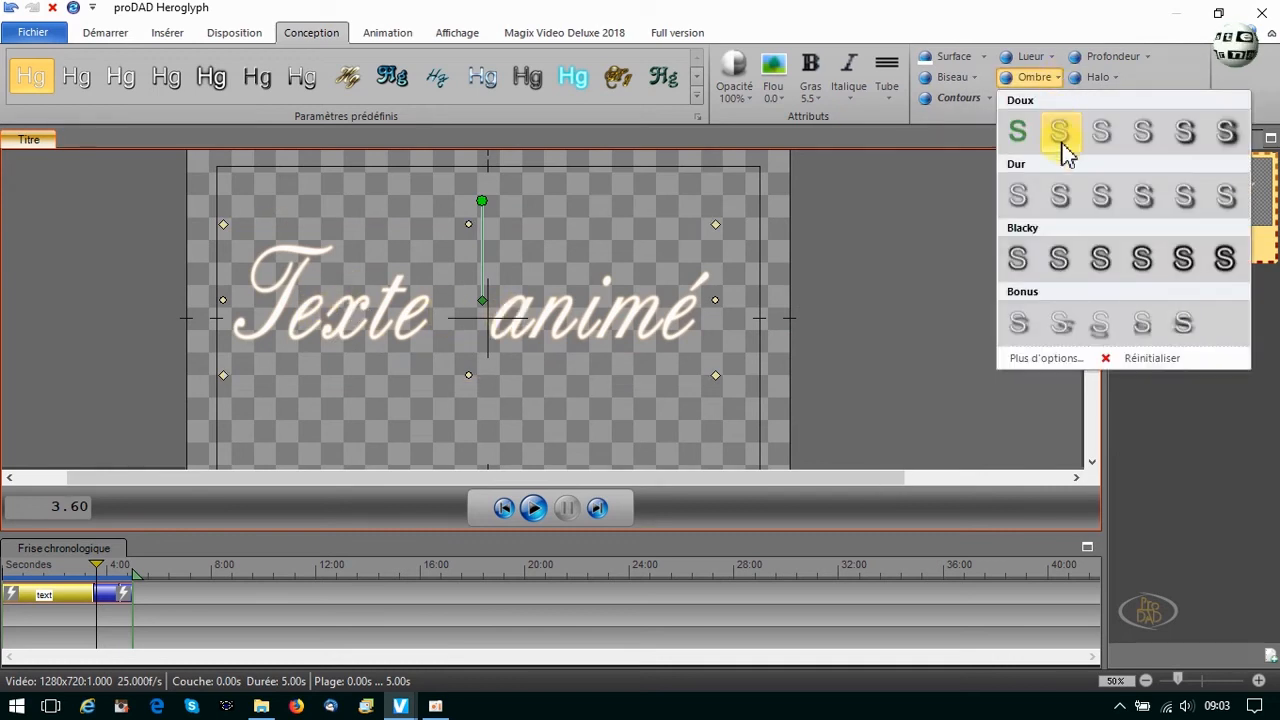
left_click(1111, 200)
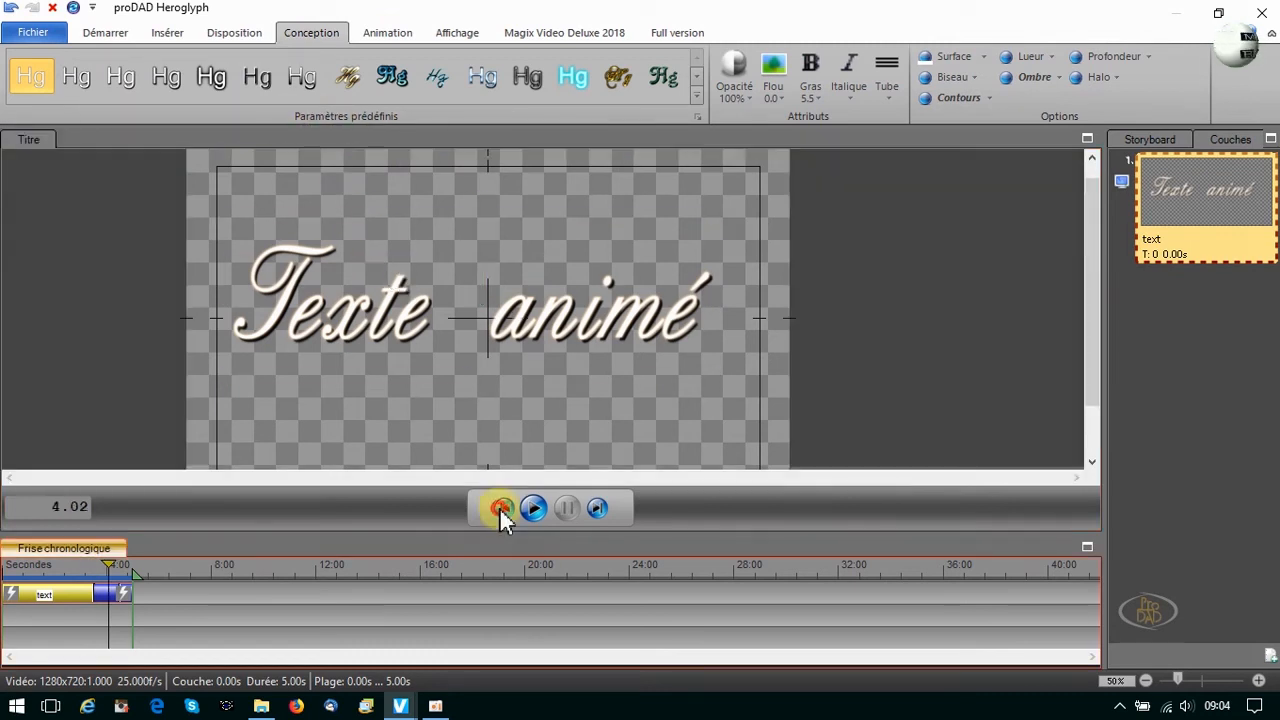
Step: Replay the restyled title animation from the beginning and pause it partway through
left_click(503, 508)
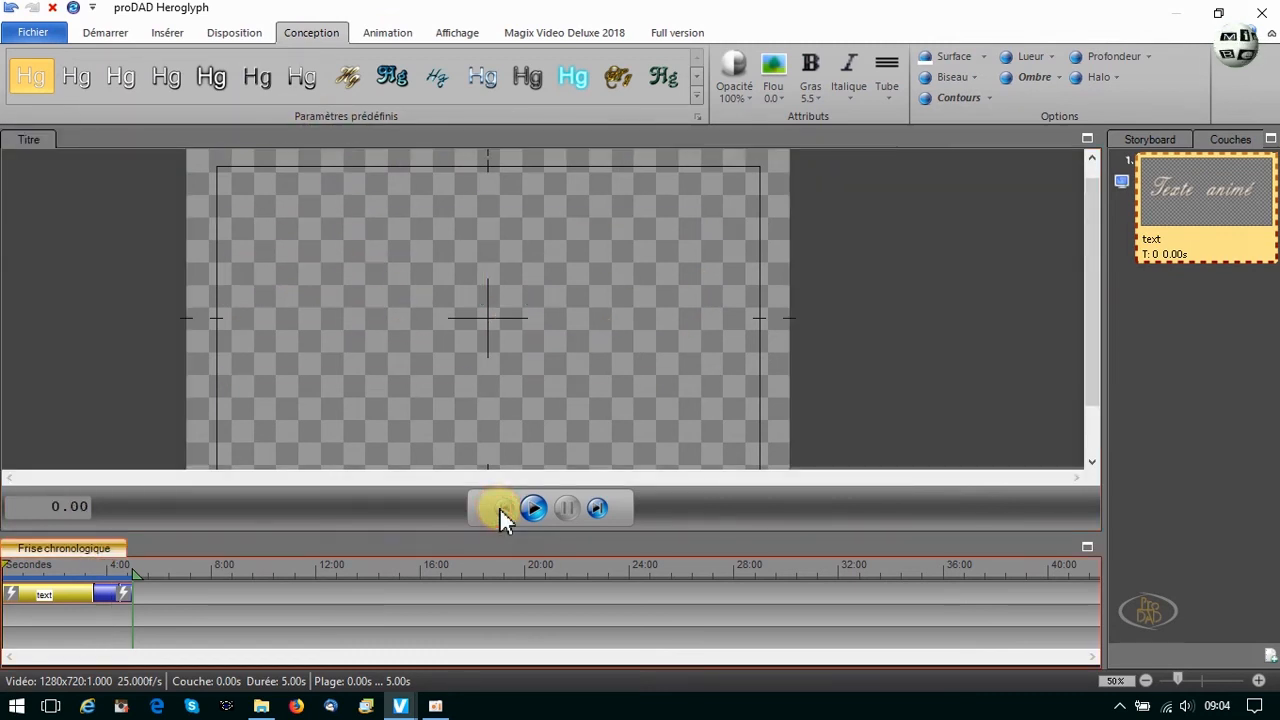
left_click(533, 509)
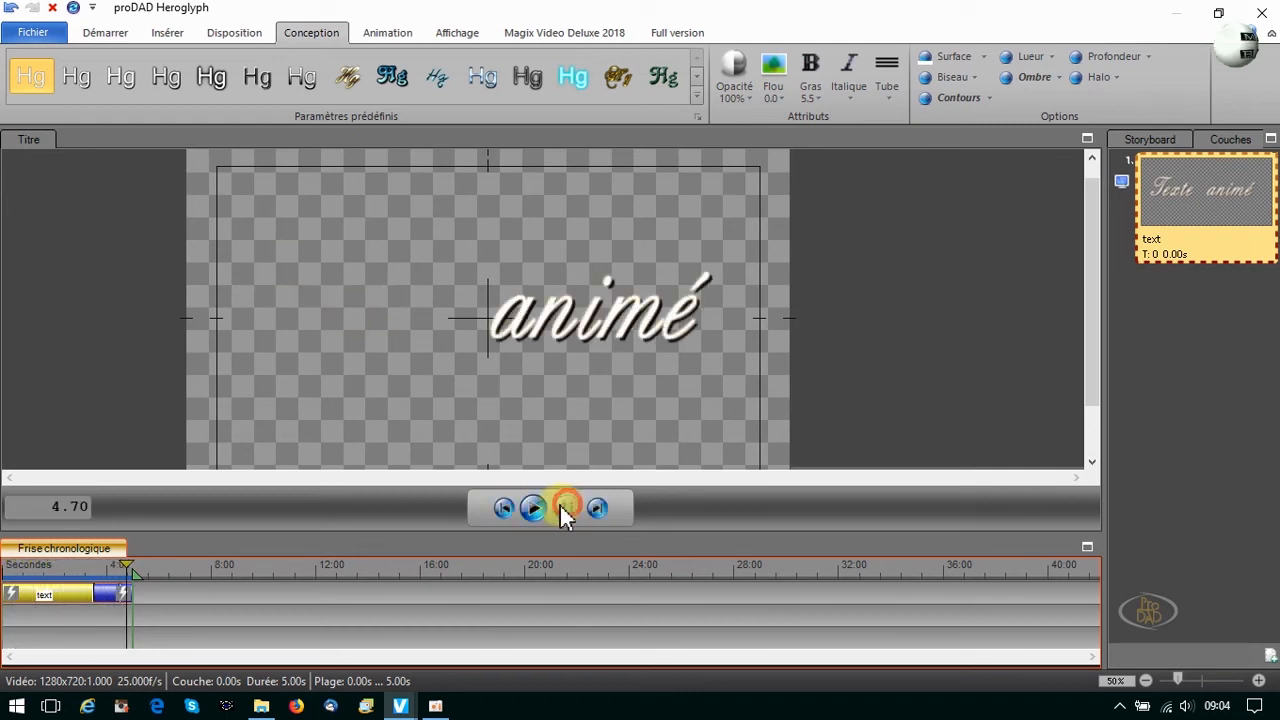
left_click(567, 508)
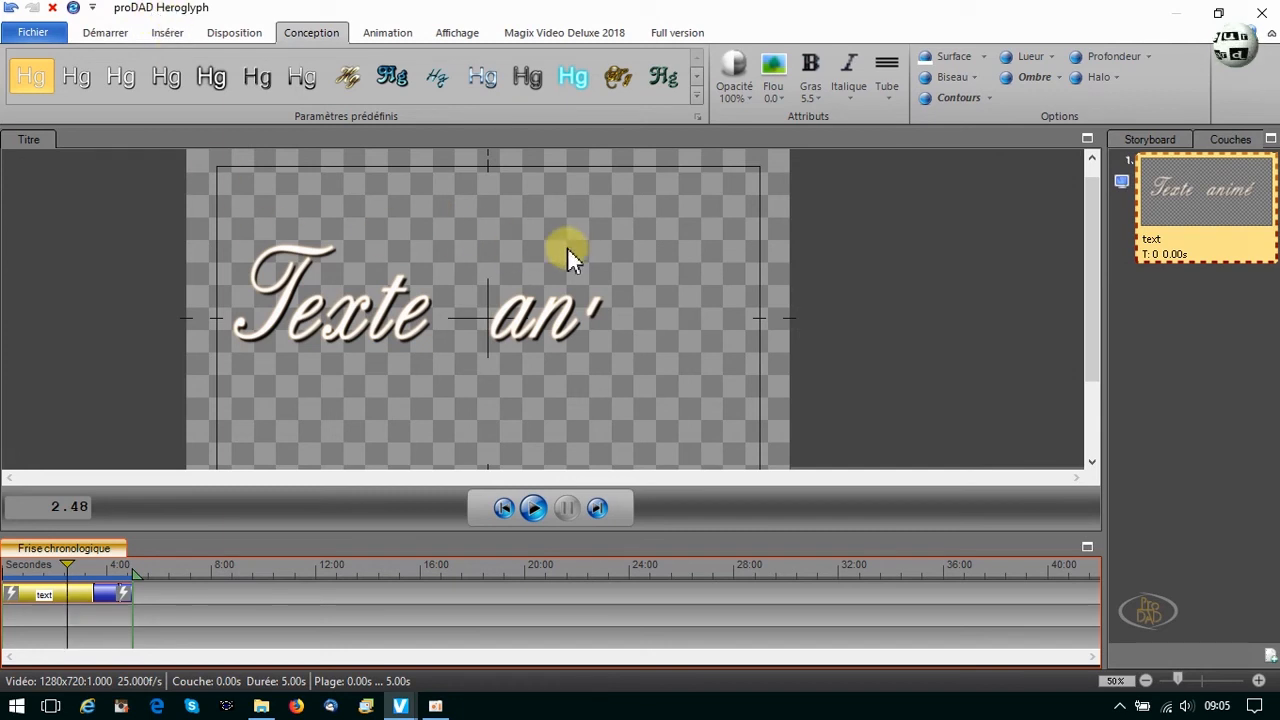
Step: Examine the Magix Video Deluxe 2018 options and the AVI animation export settings, and close the export dialog without exporting
left_click(556, 35)
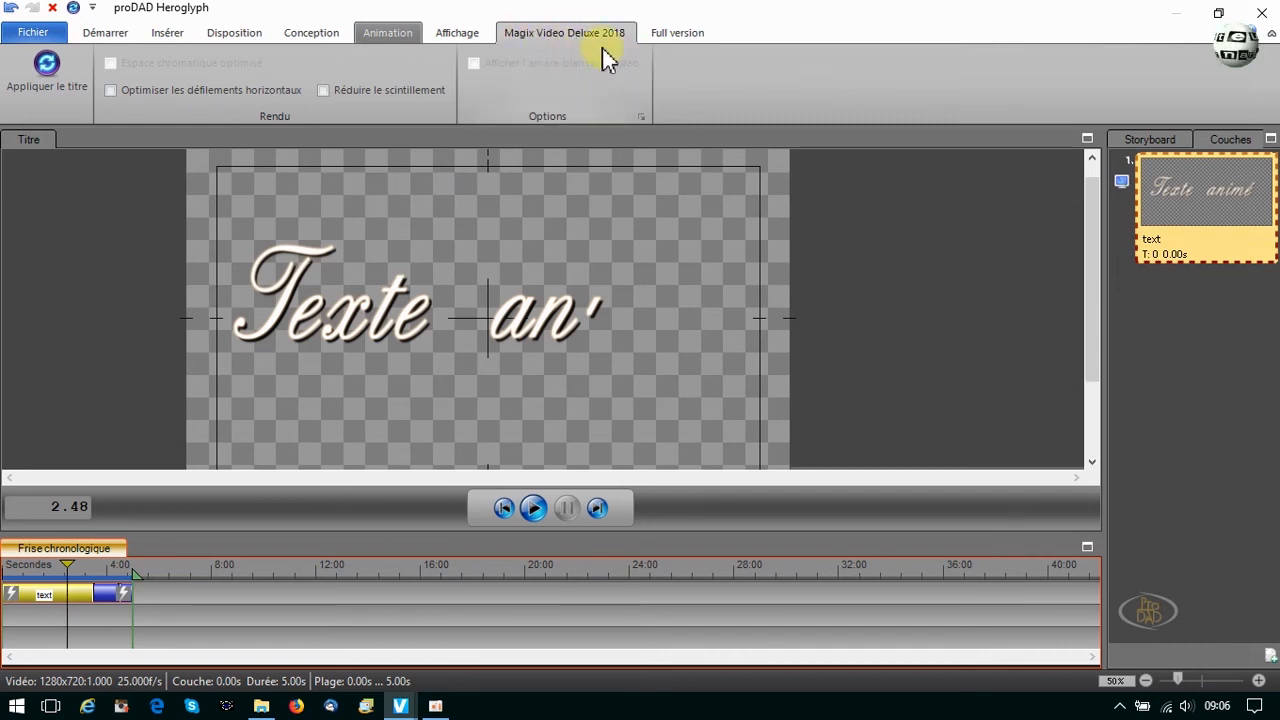
left_click(34, 34)
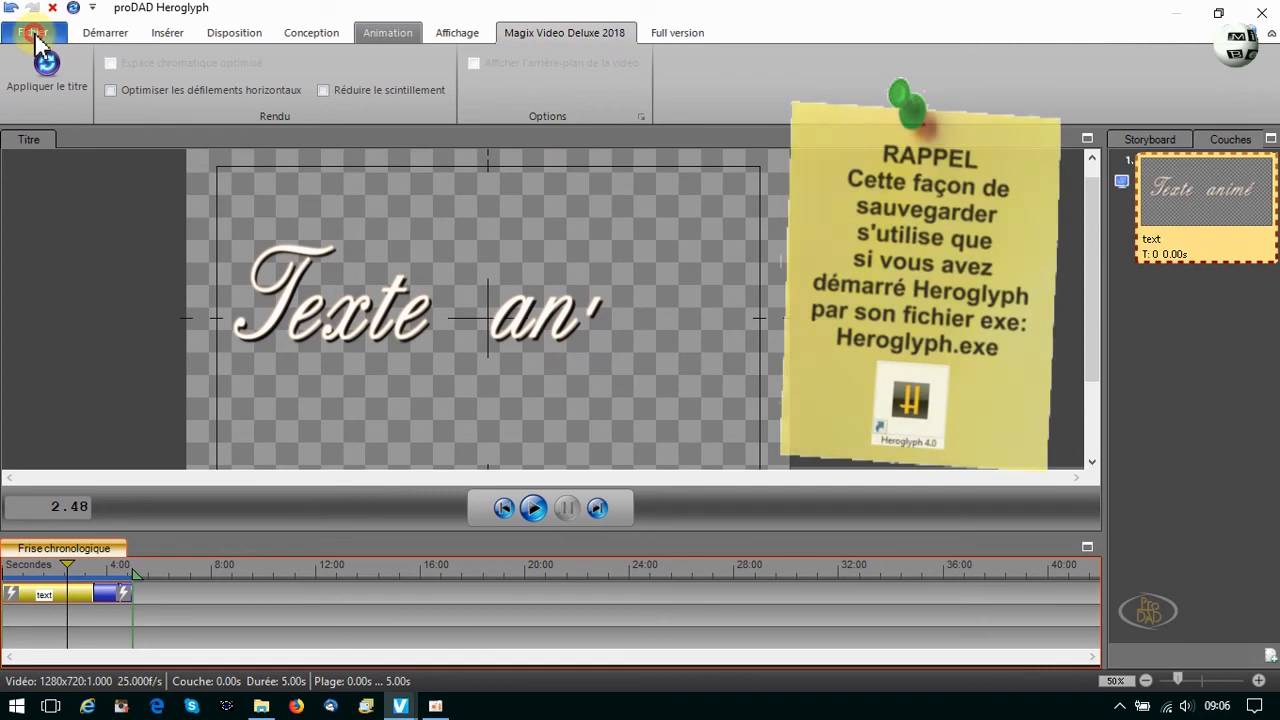
mouse_move(66, 126)
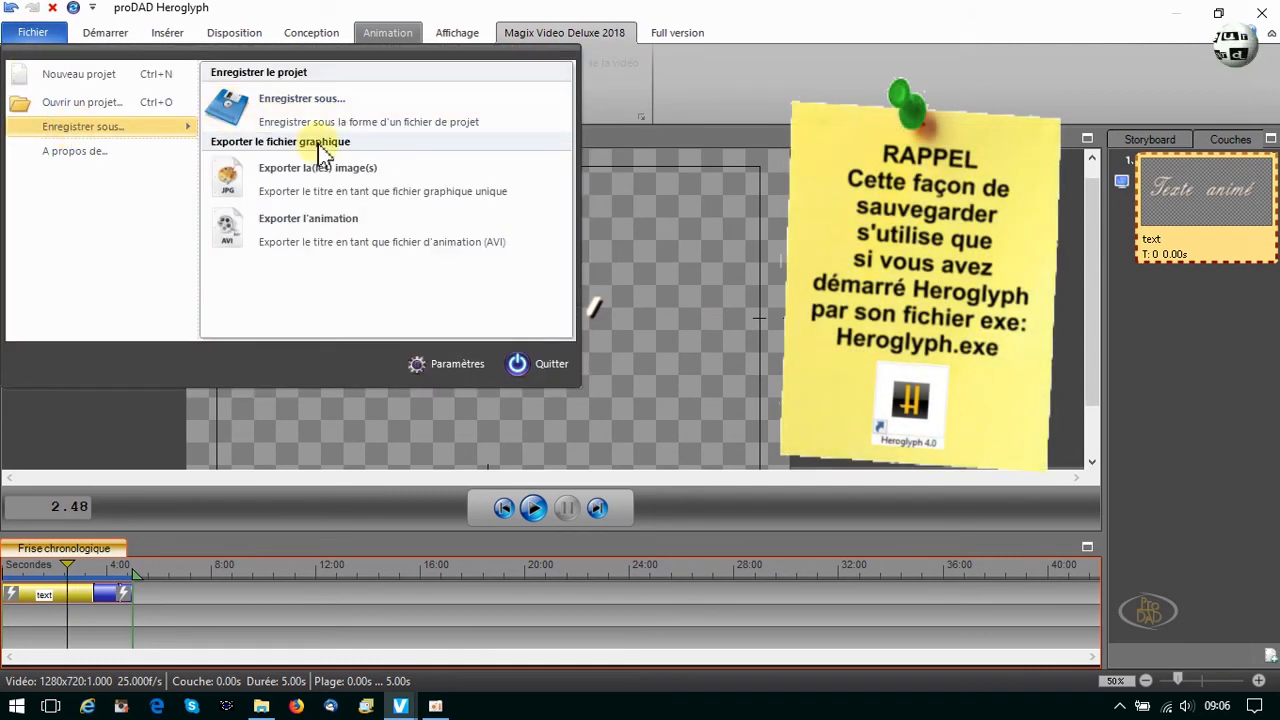
left_click(295, 221)
left_click_drag(526, 199, 365, 365)
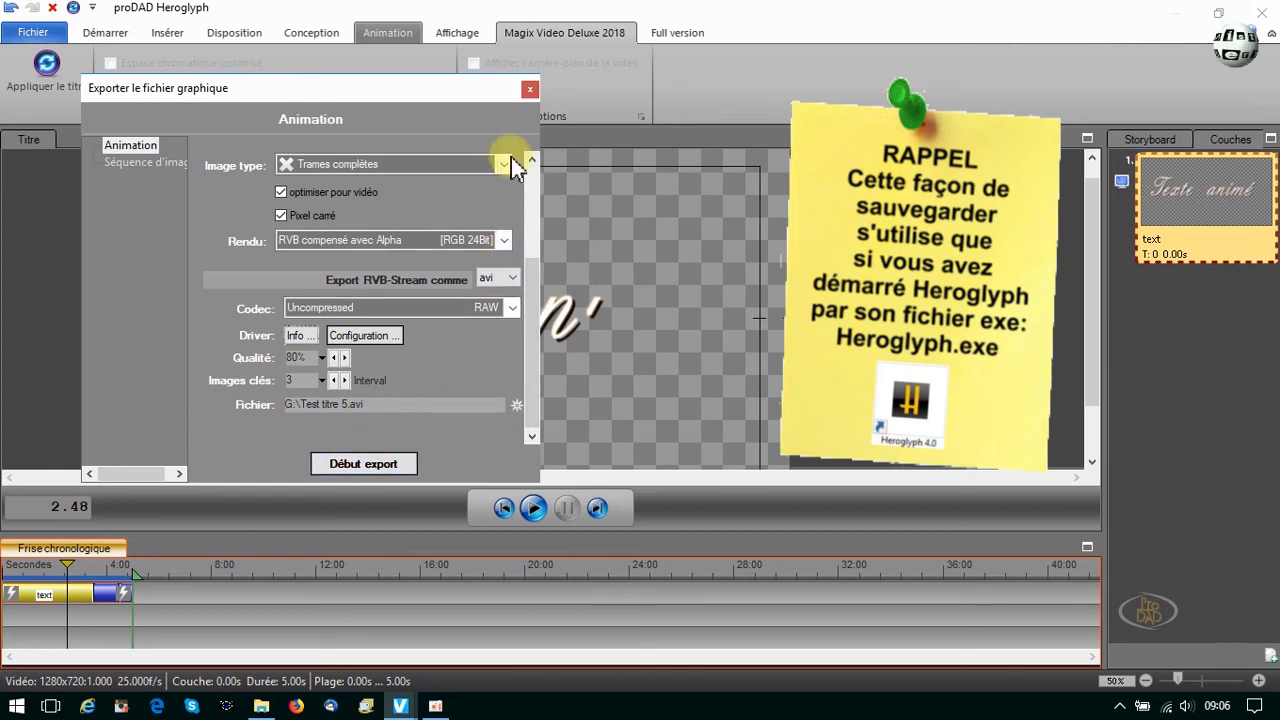
left_click(529, 90)
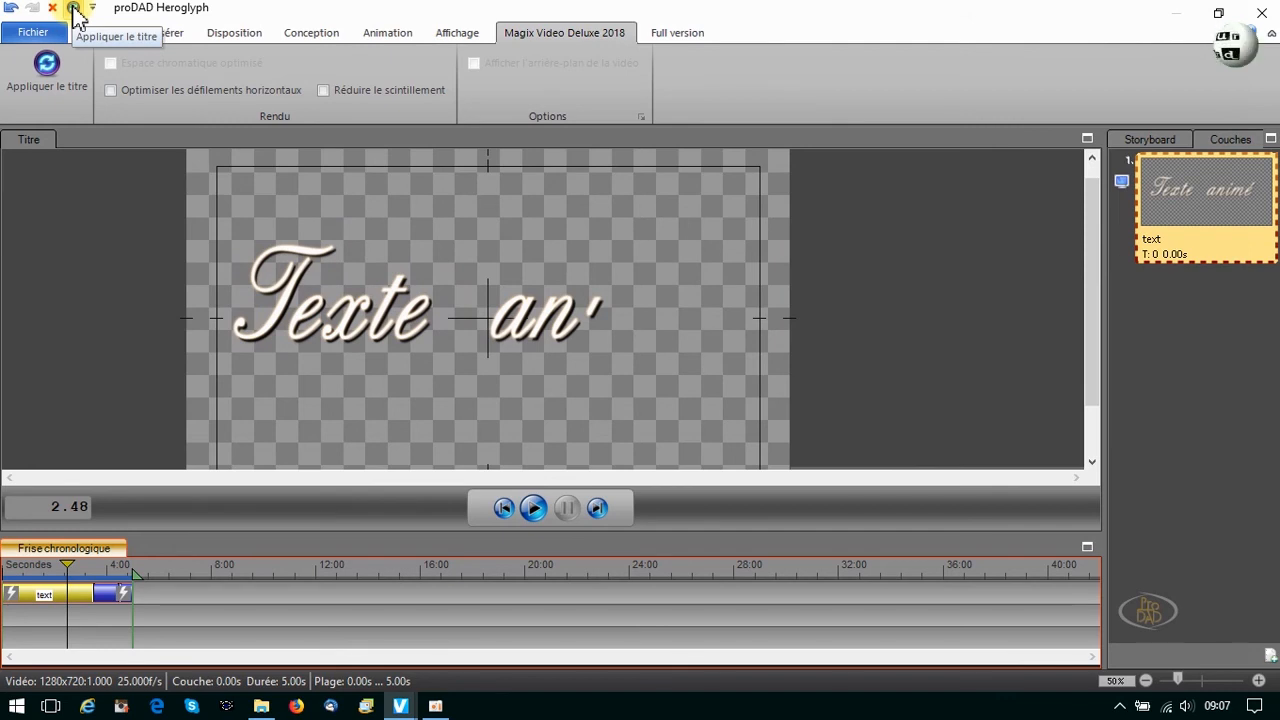
Step: Apply the finished Heroglyph title to the Vidéo deluxe project and play it over the sunset, stopping once the full text is written
left_click(42, 72)
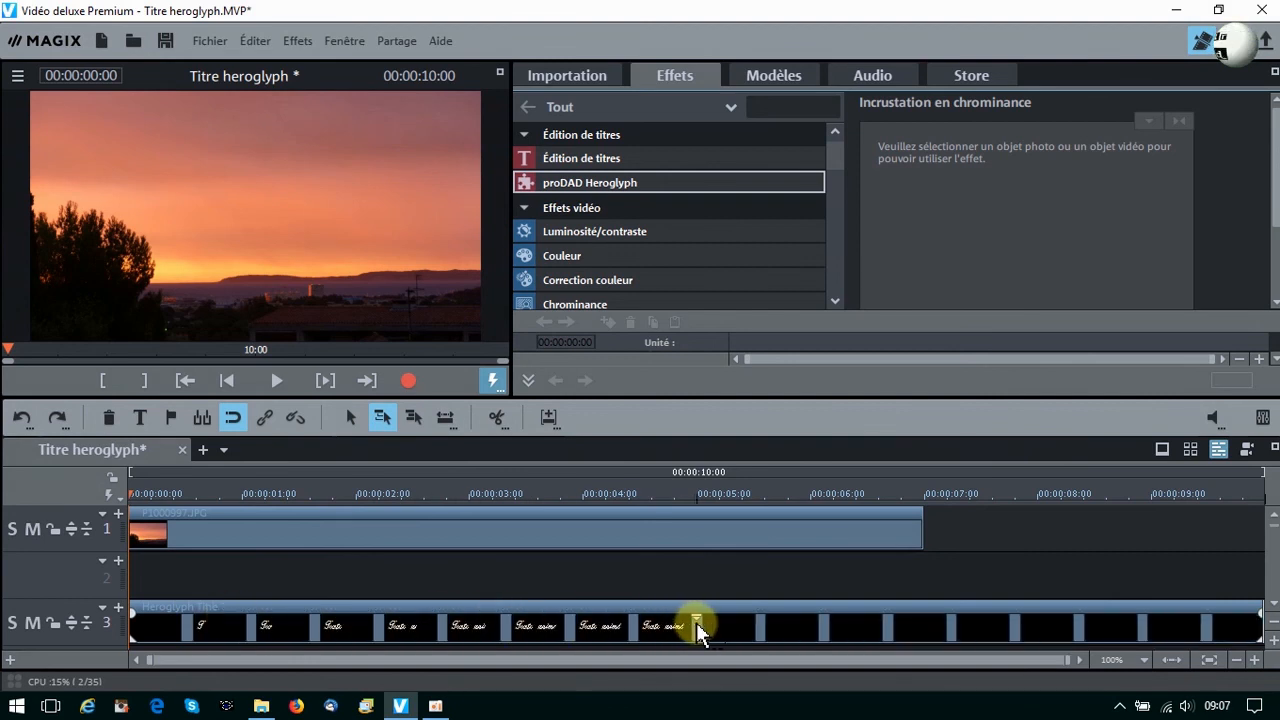
left_click(575, 620)
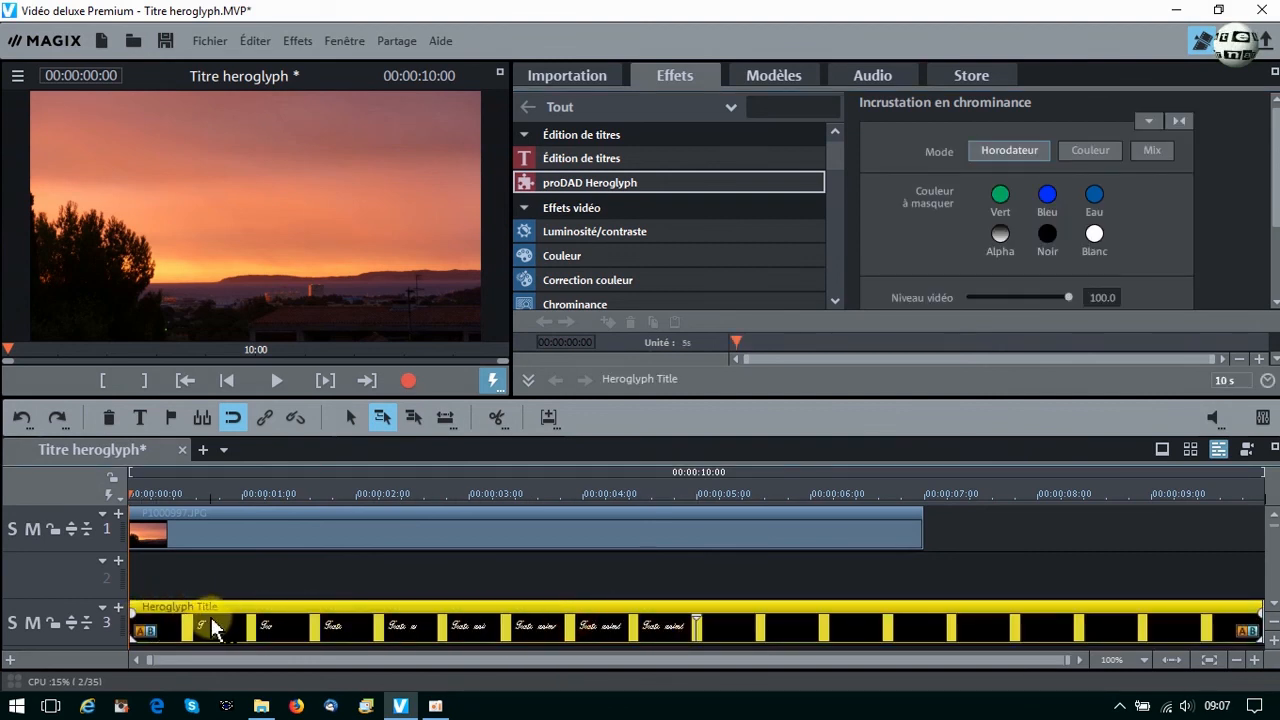
left_click(281, 380)
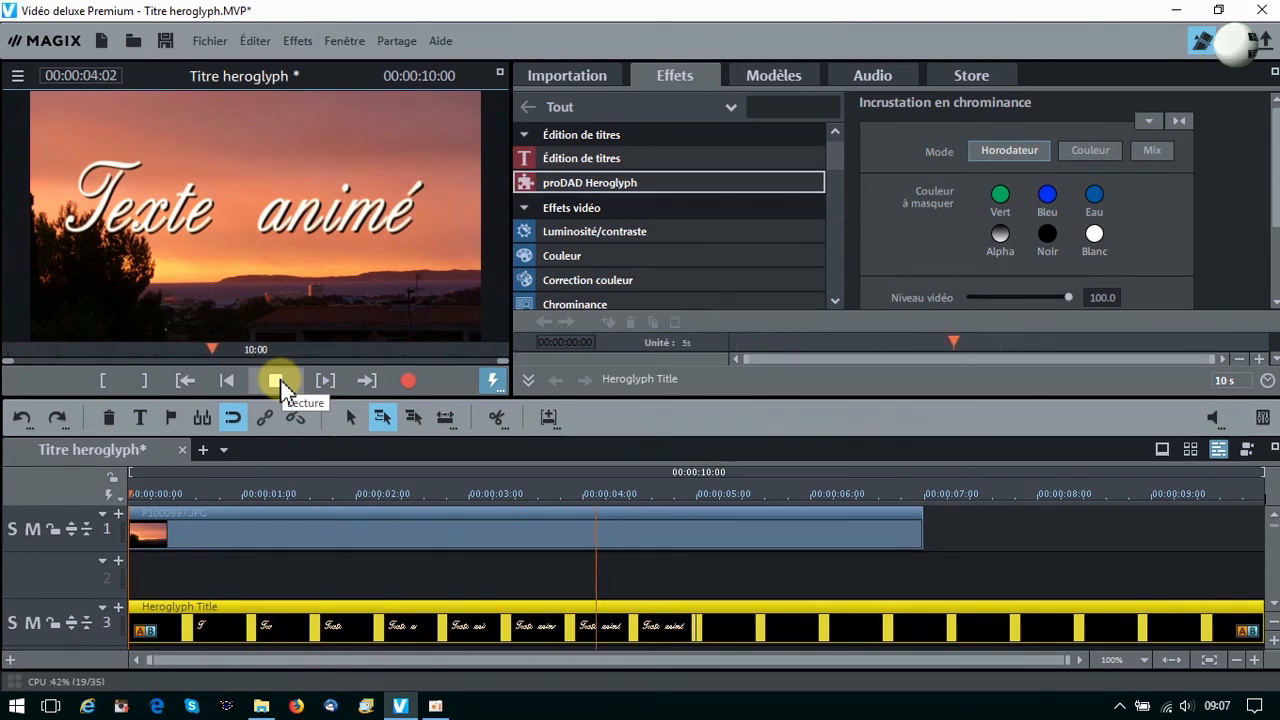
left_click(278, 381)
Step: Split the Heroglyph title on track 3 at 00:00:04:04, just after the text is fully written, and delete the second part
left_click_drag(126, 490, 604, 512)
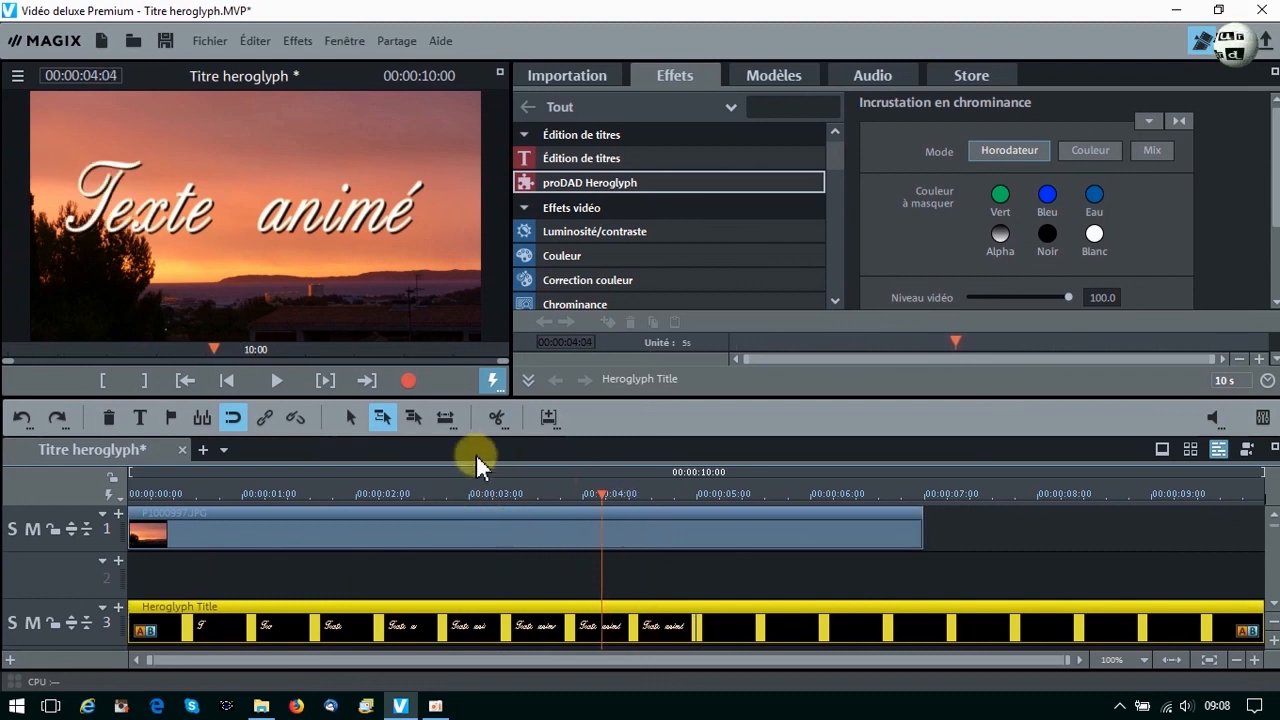
left_click(497, 417)
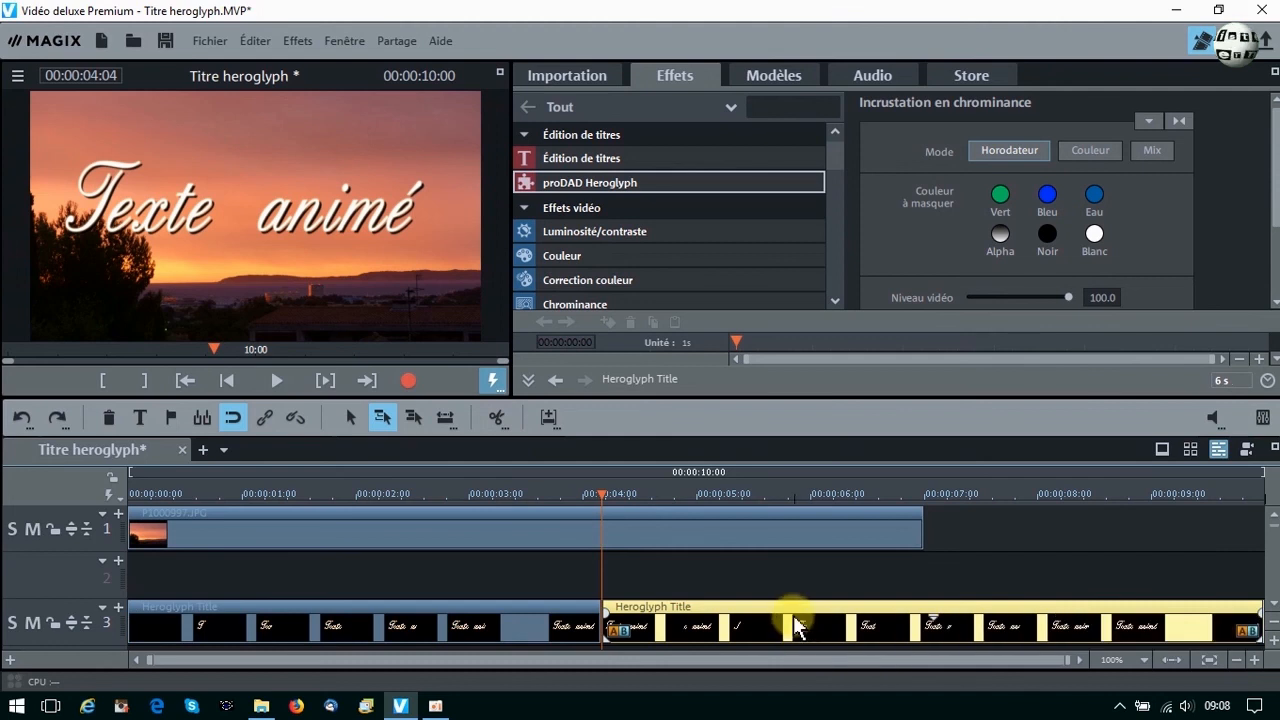
right_click(706, 607)
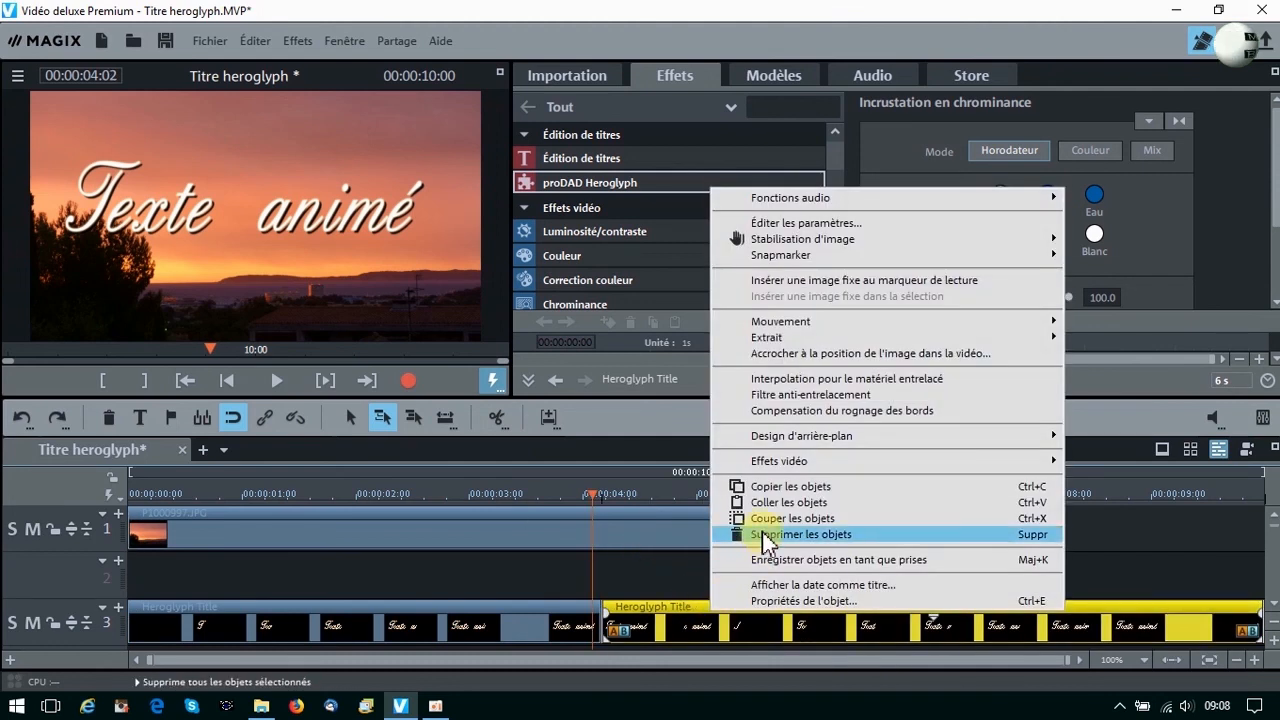
left_click(790, 534)
Step: Position the playback marker at 00:00:03:17, near the end of the remaining Heroglyph title
left_click_drag(123, 491, 547, 495)
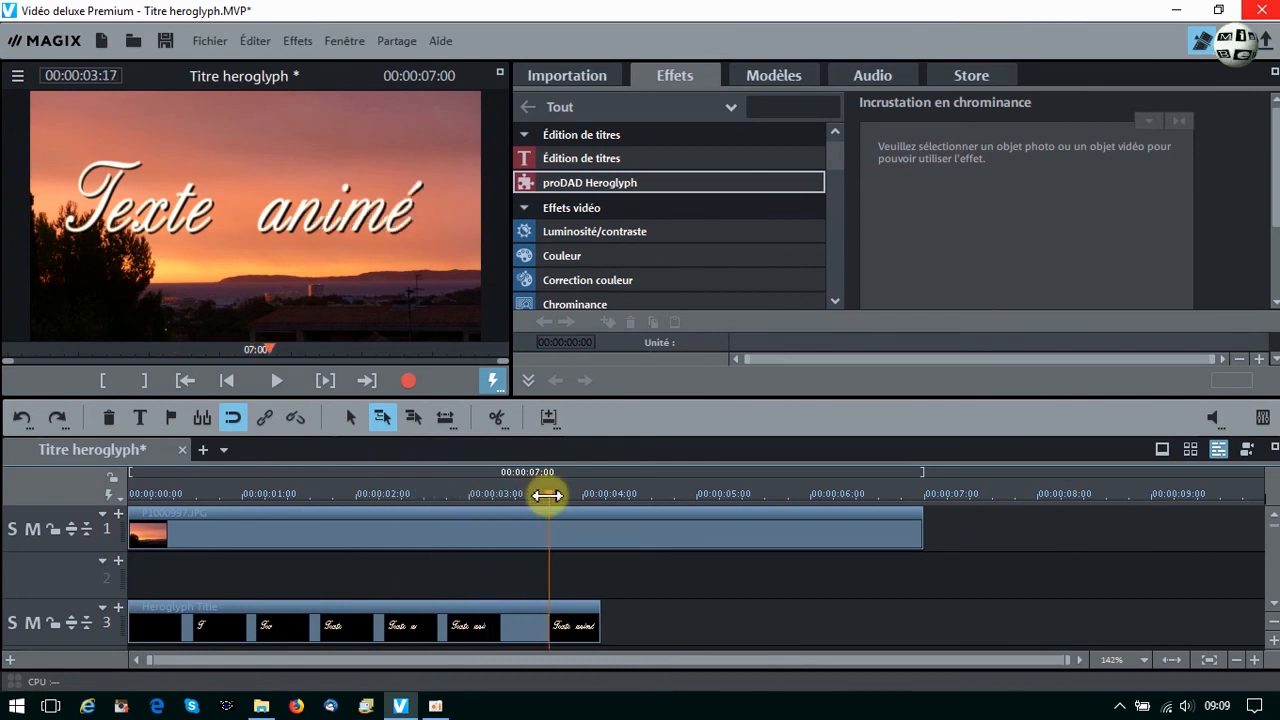